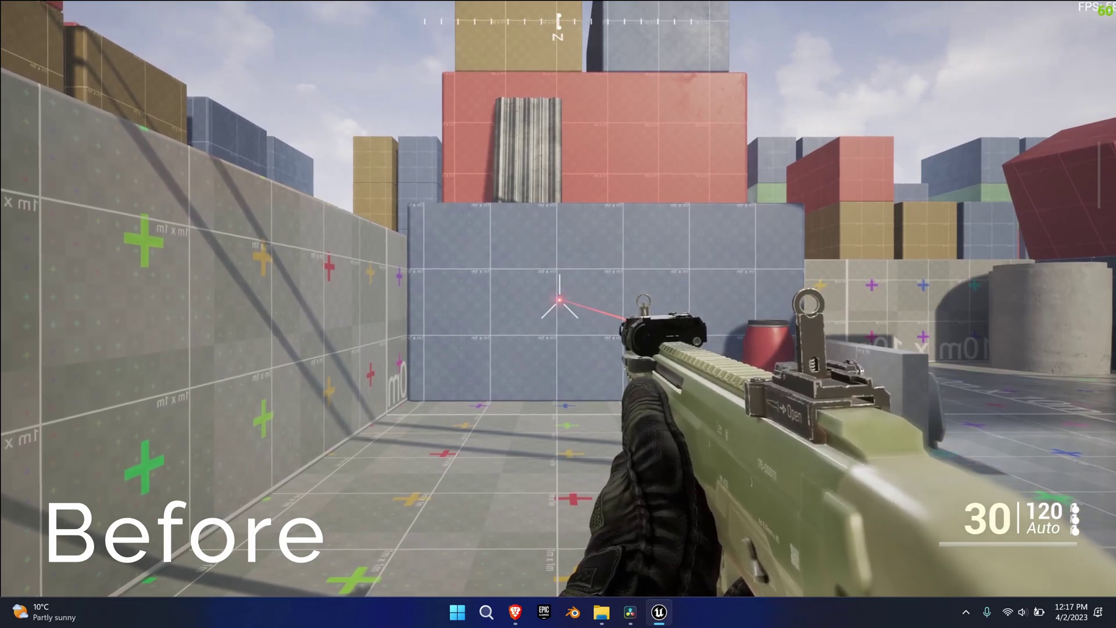
{"action": "left_click", "coordinate": [559, 299]}
{"action": "right_click", "coordinate": [559, 300]}
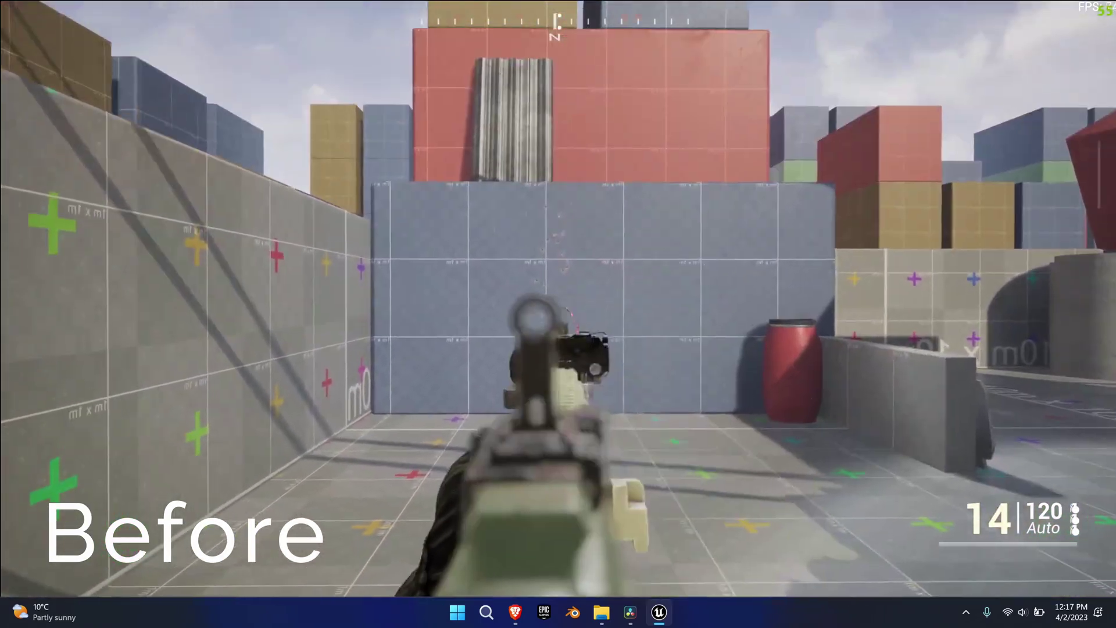
{"action": "left_click_drag", "start_coordinate": [558, 314], "coordinate": [558, 314]}
{"action": "right_click_drag", "start_coordinate": [558, 314], "coordinate": [558, 313]}
{"action": "left_click_drag", "start_coordinate": [558, 314], "coordinate": [557, 313]}
{"action": "right_click_drag", "start_coordinate": [558, 314], "coordinate": [558, 314]}
{"action": "left_click_drag", "start_coordinate": [558, 313], "coordinate": [558, 314]}
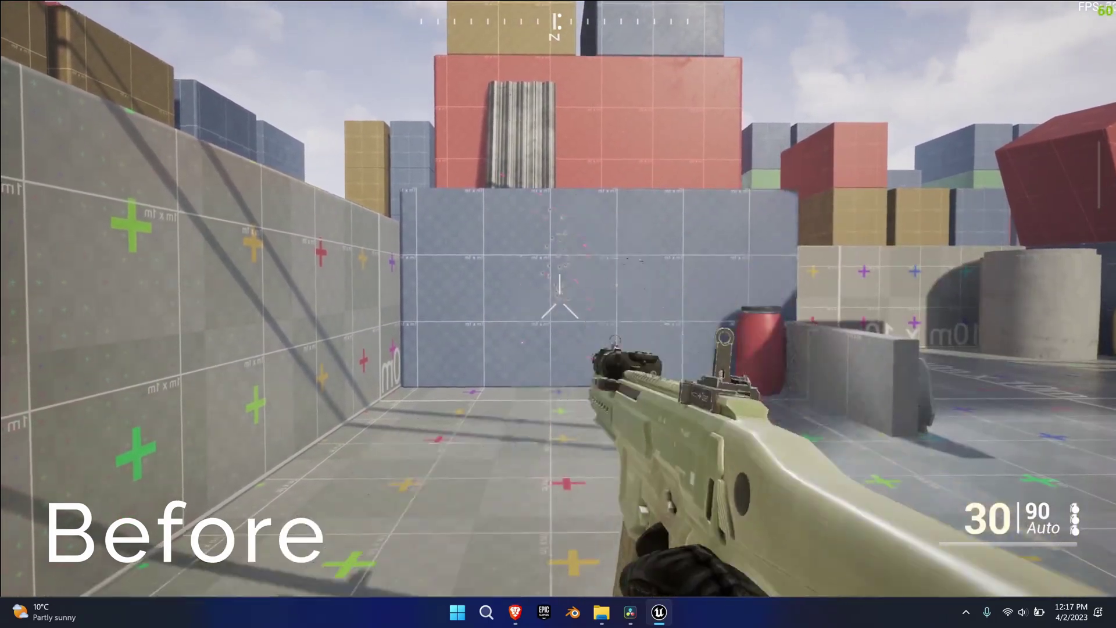
{"action": "left_click_drag", "start_coordinate": [557, 314], "coordinate": [558, 314]}
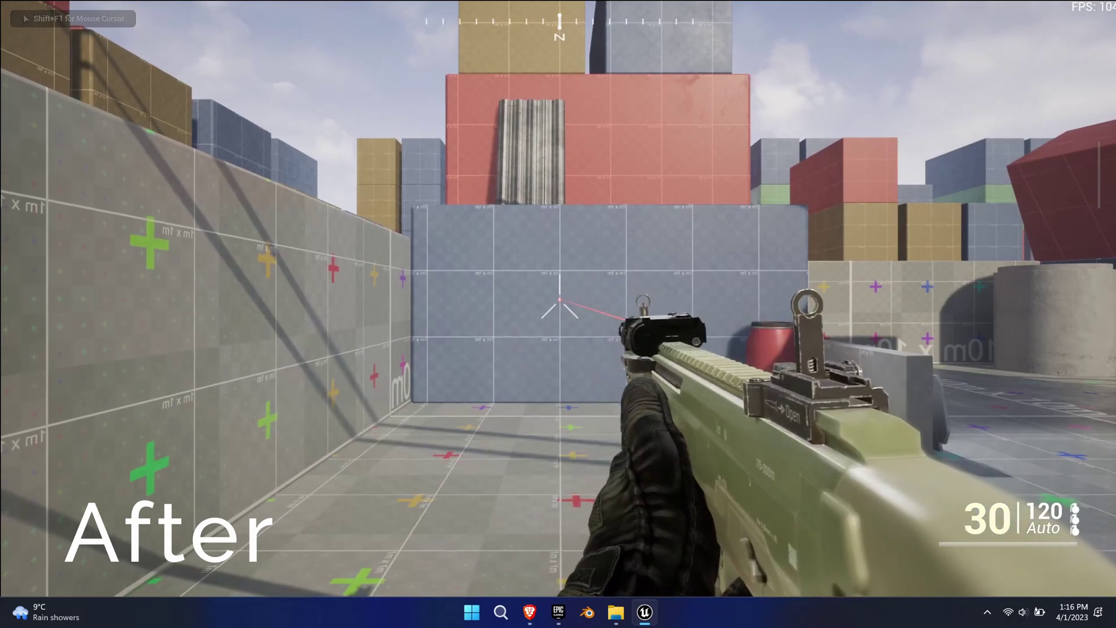
{"action": "right_click_drag", "start_coordinate": [558, 314], "coordinate": [558, 314]}
{"action": "left_click_drag", "start_coordinate": [558, 314], "coordinate": [558, 314]}
{"action": "right_click_drag", "start_coordinate": [558, 314], "coordinate": [558, 313]}
{"action": "left_click_drag", "start_coordinate": [558, 314], "coordinate": [557, 314]}
{"action": "right_click_drag", "start_coordinate": [558, 314], "coordinate": [558, 313]}
{"action": "key", "text": "r"}
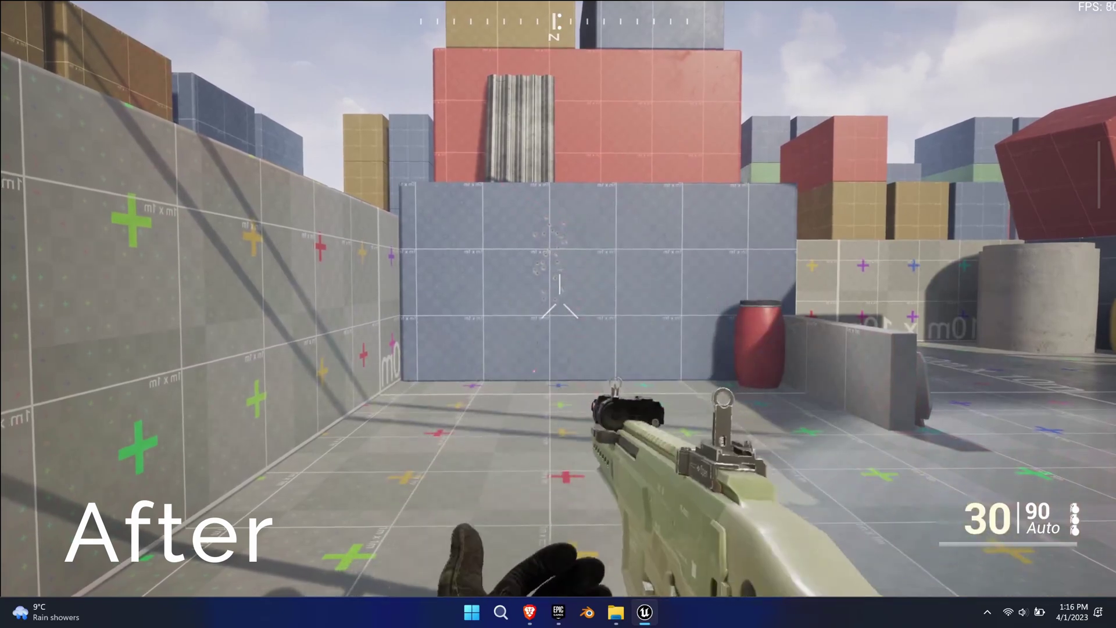
{"action": "left_click_drag", "start_coordinate": [558, 313], "coordinate": [558, 314]}
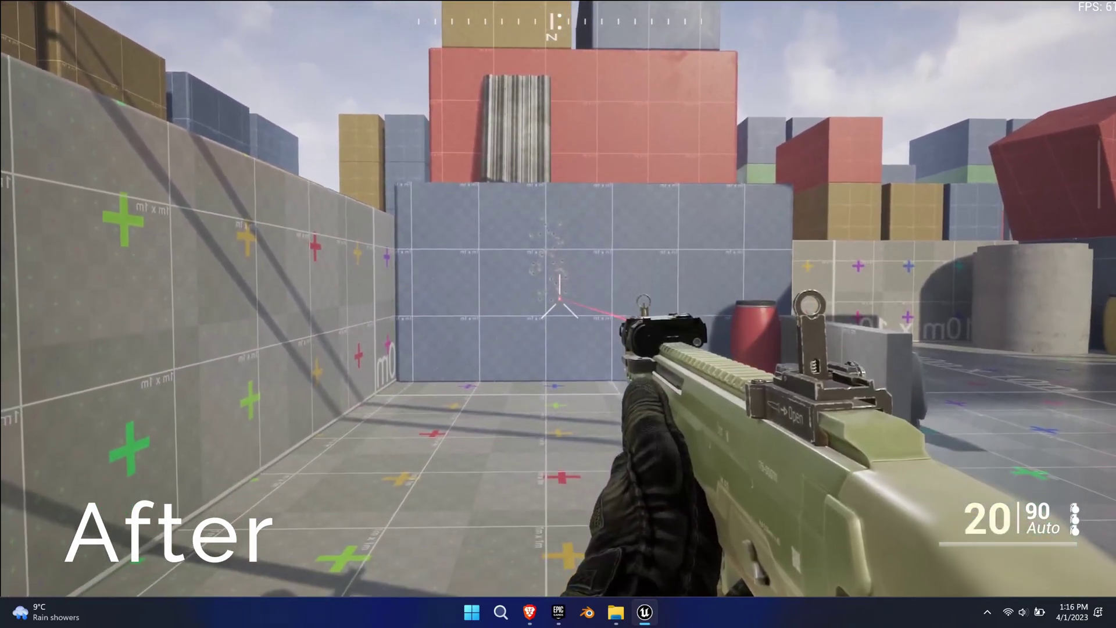
{"action": "key", "text": "r"}
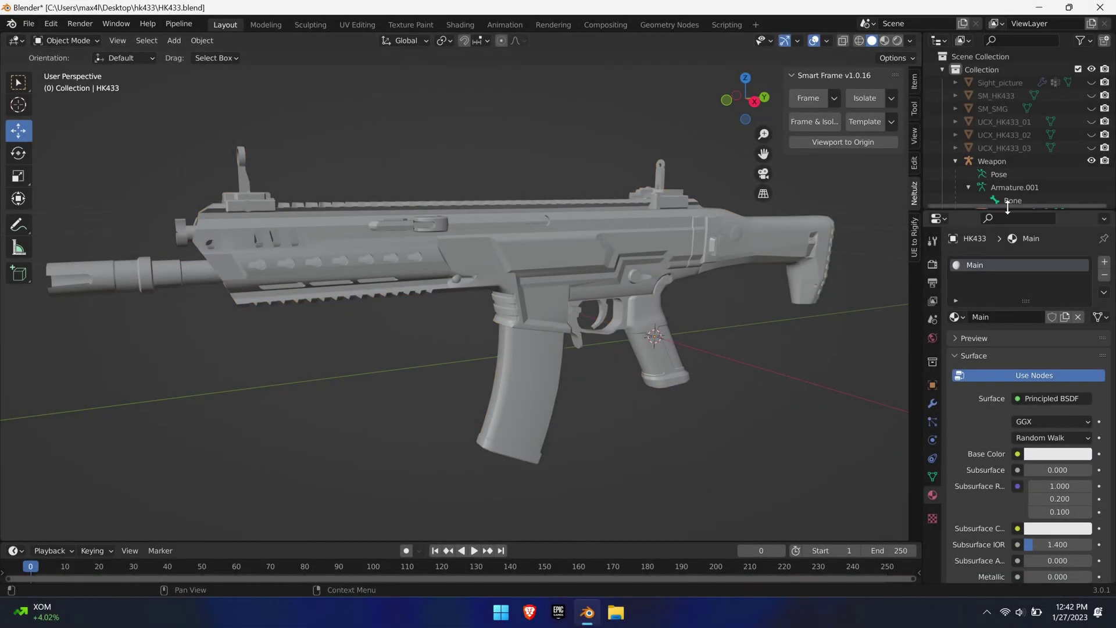
Select the Weapon armature and show the In Front option in its viewport display settings
{"action": "left_click", "coordinate": [1009, 201]}
{"action": "left_click", "coordinate": [931, 386]}
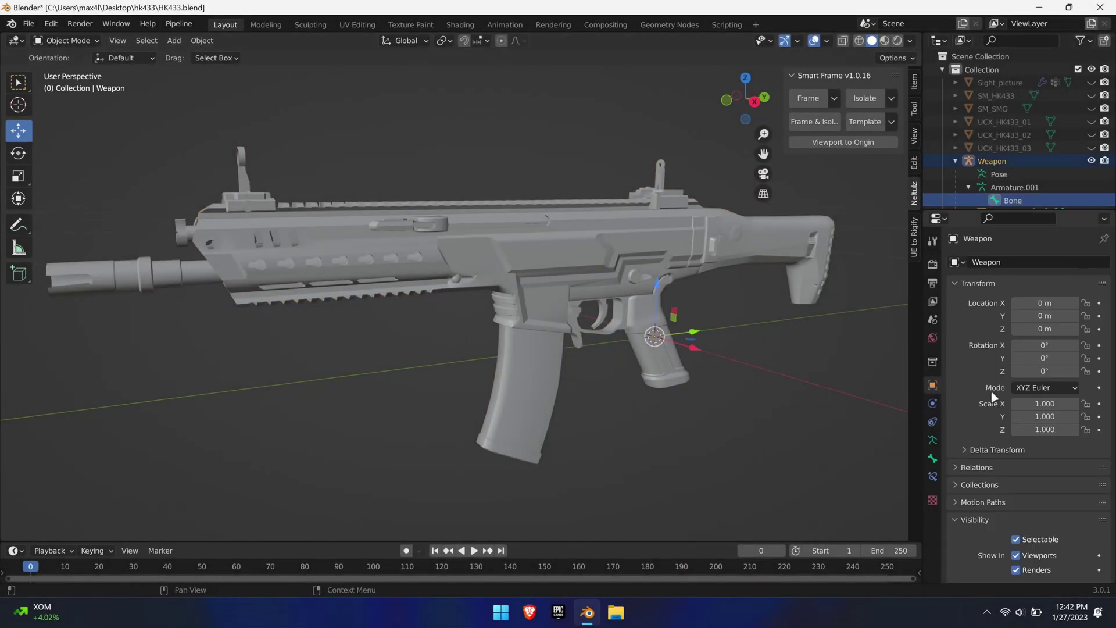
{"action": "scroll", "coordinate": [1049, 512], "scroll_direction": "down", "scroll_amount": 5}
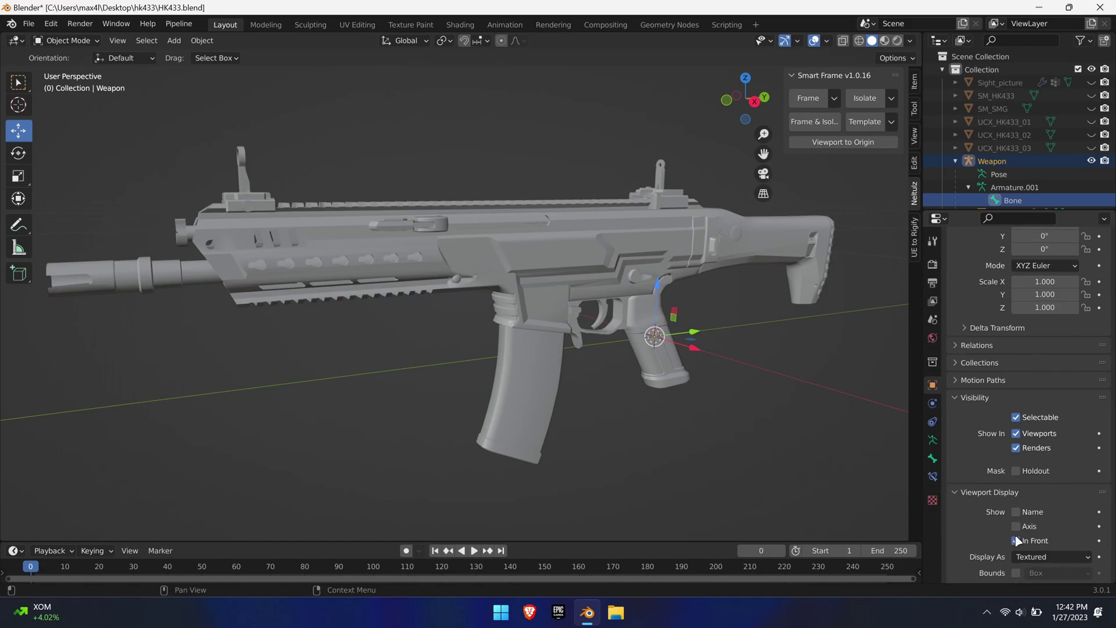
In the armature's edit mode, turn on snapping and move the bone's tail to Y -0.07 m and Z 0 m
{"action": "middle_click_drag", "start_coordinate": [778, 410], "coordinate": [717, 396]}
{"action": "scroll", "coordinate": [756, 400], "scroll_direction": "up", "scroll_amount": 1}
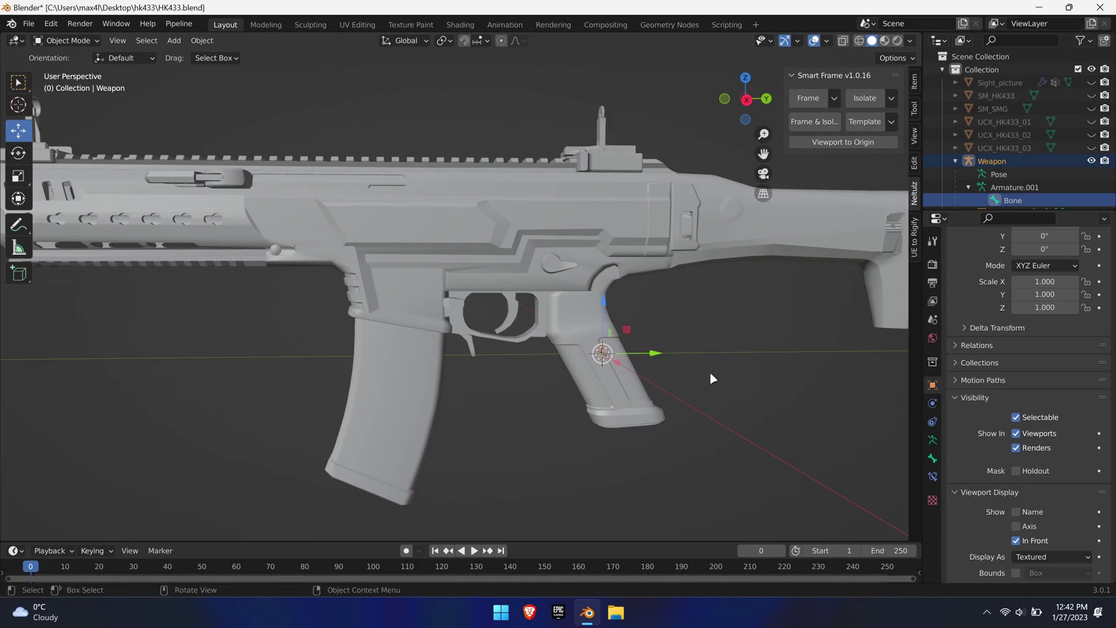
{"action": "key", "text": "Tab"}
{"action": "left_click", "coordinate": [603, 341]}
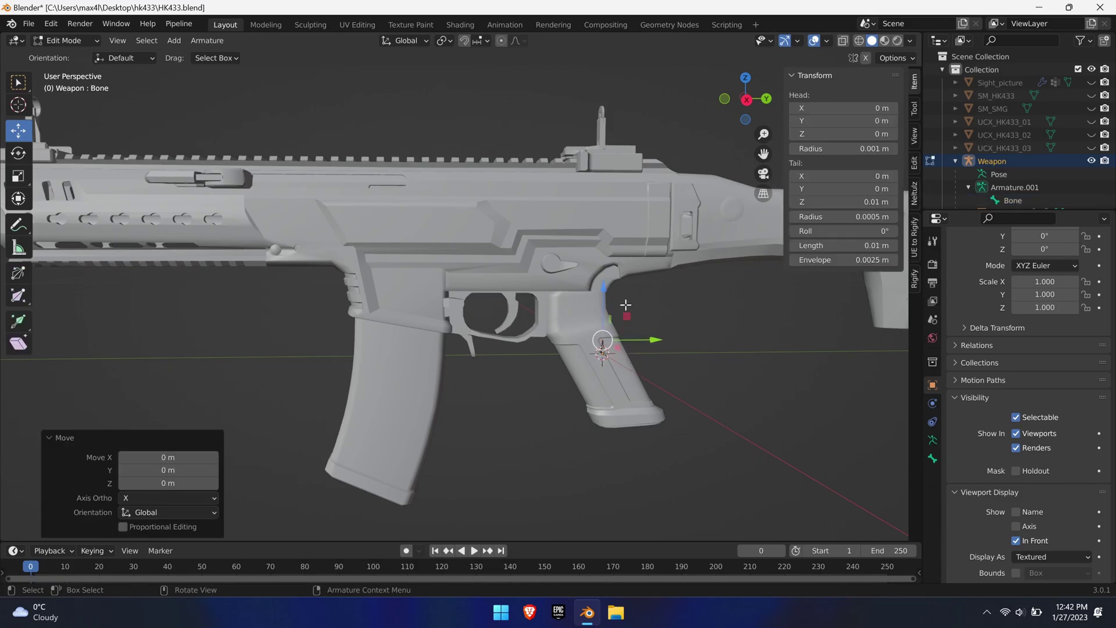
{"action": "left_click", "coordinate": [473, 46]}
{"action": "left_click", "coordinate": [464, 41]}
{"action": "middle_click_drag", "start_coordinate": [685, 342], "coordinate": [629, 355], "text": "alt"}
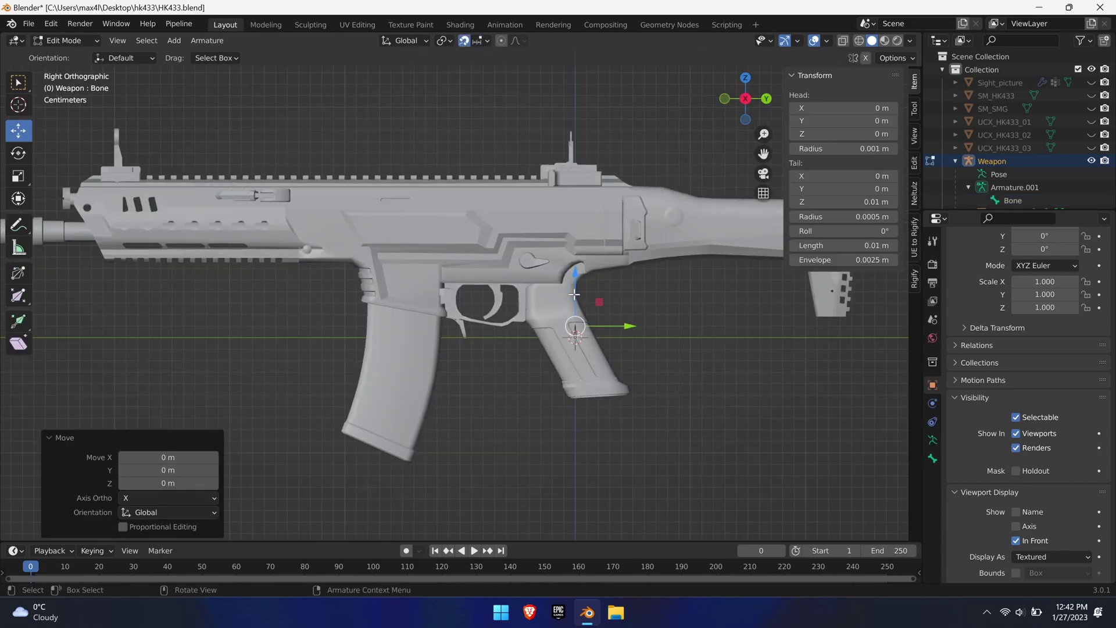
{"action": "left_click_drag", "start_coordinate": [575, 294], "coordinate": [528, 339]}
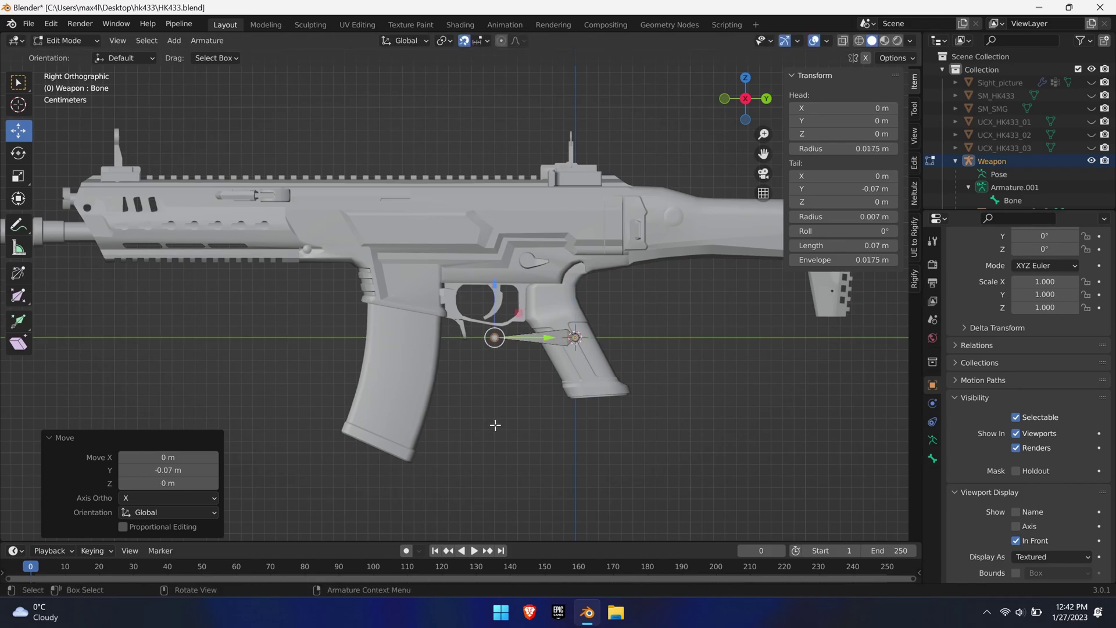
Duplicate the bone onto the magazine and again onto the fire selector, shortening the second copy to about 0.024 m
{"action": "left_click", "coordinate": [572, 346]}
{"action": "key", "text": "shift+d"}
{"action": "left_click", "coordinate": [415, 339]}
{"action": "key", "text": "shift+d"}
{"action": "left_click", "coordinate": [549, 353]}
{"action": "left_click", "coordinate": [447, 259]}
{"action": "left_click_drag", "start_coordinate": [498, 260], "coordinate": [552, 260]}
{"action": "scroll", "coordinate": [551, 259], "scroll_direction": "up", "scroll_amount": 3}
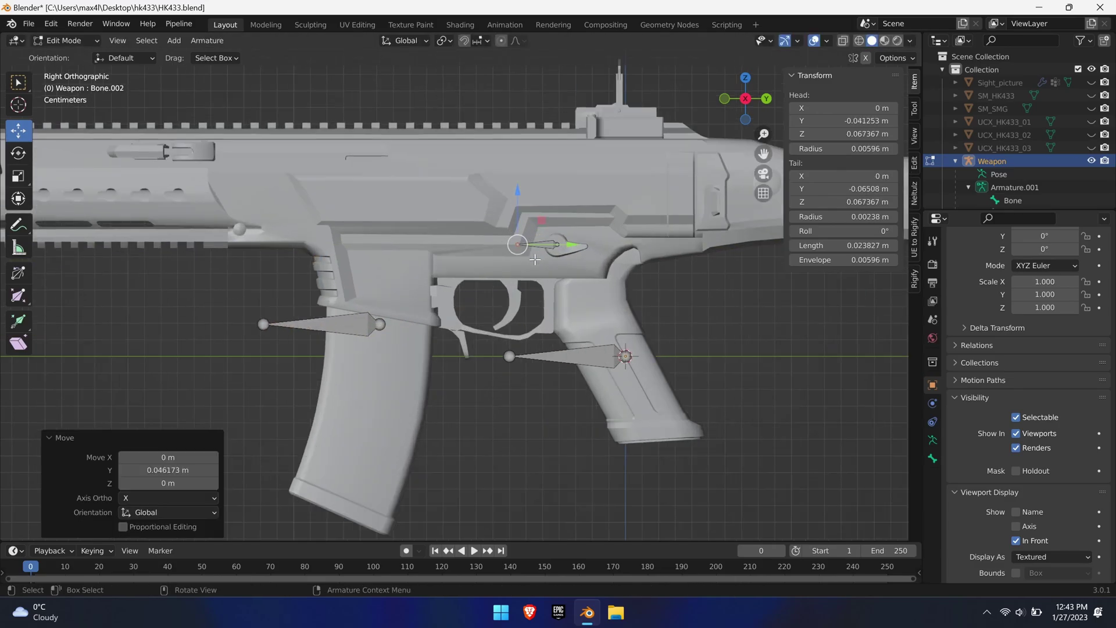
Duplicate the short fire selector bone onto the trigger and again onto the magazine release lever
{"action": "left_click", "coordinate": [559, 236]}
{"action": "key", "text": "shift+d"}
{"action": "left_click", "coordinate": [508, 276]}
{"action": "key", "text": "shift+d"}
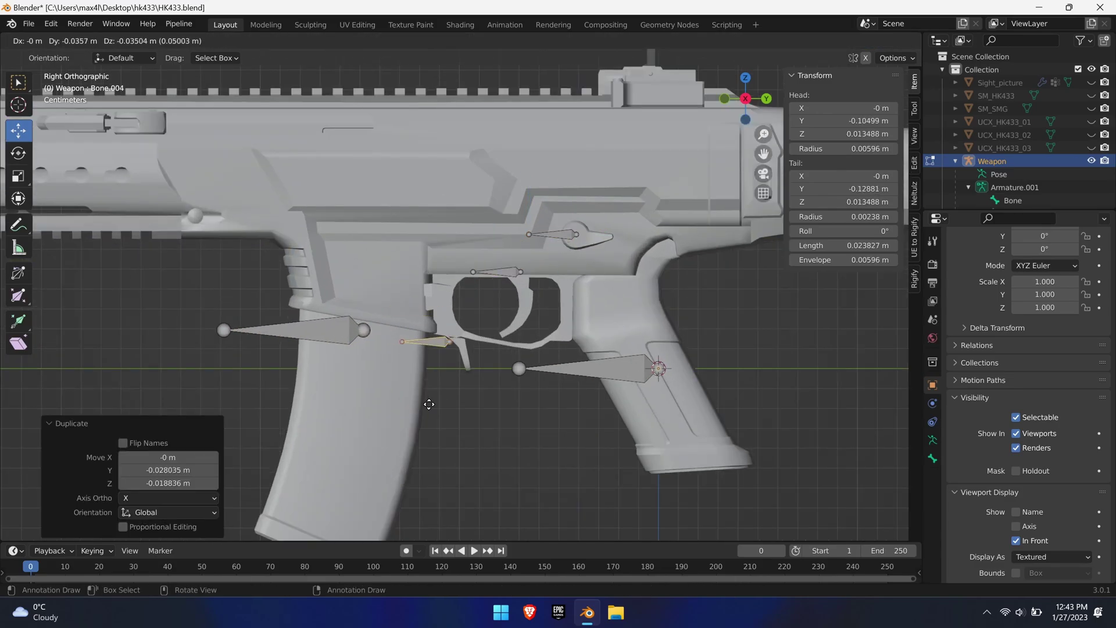
{"action": "left_click", "coordinate": [433, 399]}
Duplicate a short bone onto the charging handle area and copy it about 0.026 m along X onto the handle itself
{"action": "scroll", "coordinate": [465, 419], "scroll_direction": "down", "scroll_amount": 5}
{"action": "scroll", "coordinate": [352, 306], "scroll_direction": "up", "scroll_amount": 3}
{"action": "key", "text": "shift+d"}
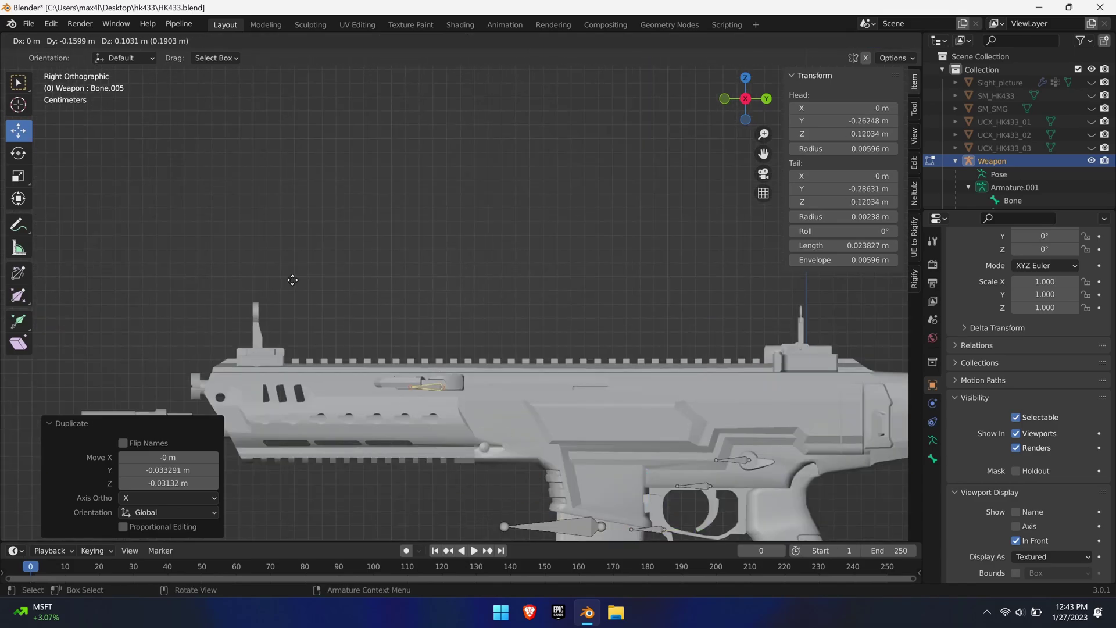
{"action": "left_click", "coordinate": [300, 275]}
{"action": "middle_click_drag", "start_coordinate": [300, 275], "coordinate": [423, 381]}
{"action": "key", "text": "shift+d"}
{"action": "key", "text": "x"}
{"action": "left_click", "coordinate": [409, 227]}
Move both charging handle bones about -0.0039 m along Y with snapping on, and turn snapping back off
{"action": "left_click", "coordinate": [384, 338], "text": "shift"}
{"action": "scroll", "coordinate": [372, 328], "scroll_direction": "up", "scroll_amount": 4}
{"action": "middle_click_drag", "start_coordinate": [357, 322], "coordinate": [650, 325], "text": "shift"}
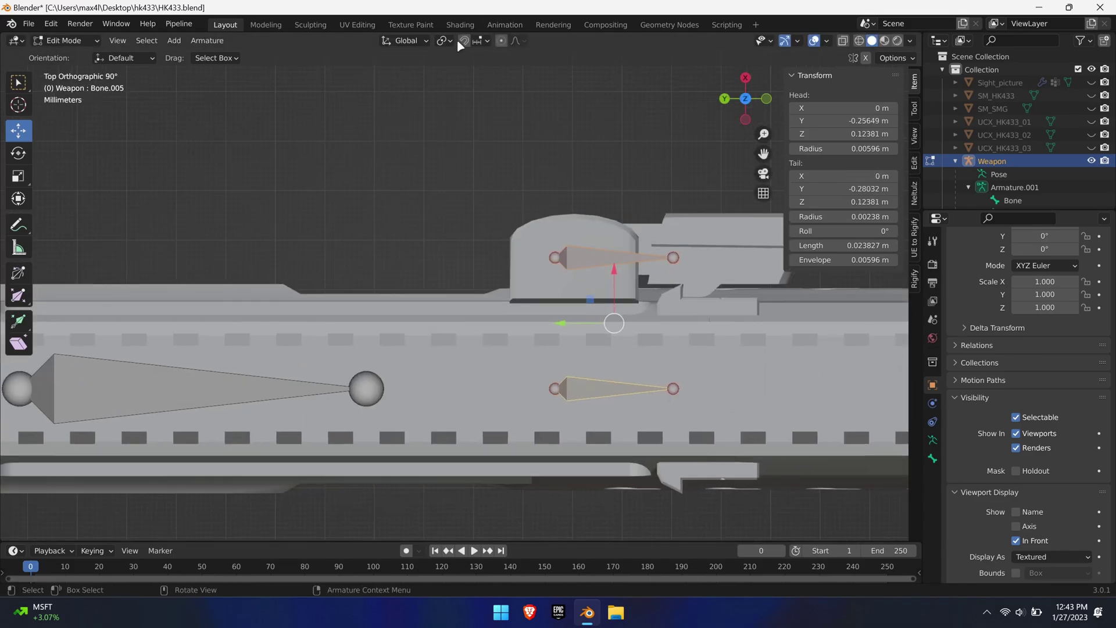
{"action": "left_click", "coordinate": [481, 41]}
{"action": "left_click", "coordinate": [481, 41]}
{"action": "key", "text": "g"}
{"action": "key", "text": "y"}
{"action": "left_click", "coordinate": [701, 317]}
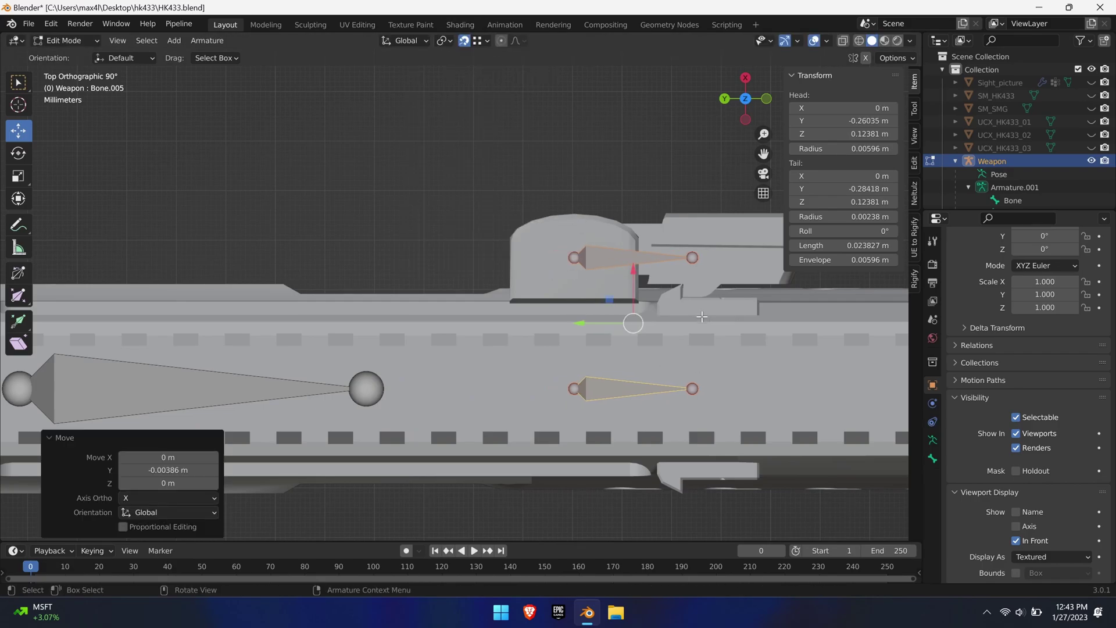
{"action": "key", "text": "shift+Tab"}
Delete the original bone named Bone at the pistol grip from the Weapon armature
{"action": "scroll", "coordinate": [477, 363], "scroll_direction": "down", "scroll_amount": 3}
{"action": "scroll", "coordinate": [476, 364], "scroll_direction": "down", "scroll_amount": 3}
{"action": "middle_click_drag", "start_coordinate": [724, 331], "coordinate": [523, 250]}
{"action": "scroll", "coordinate": [1035, 186], "scroll_direction": "down", "scroll_amount": 3}
{"action": "left_click", "coordinate": [1012, 114]}
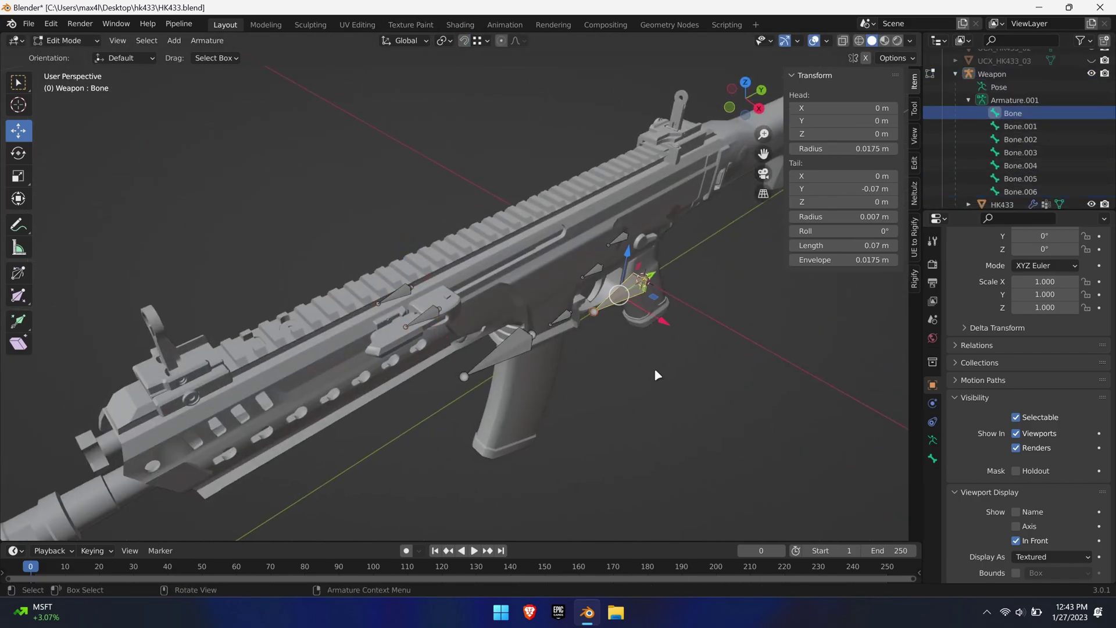
{"action": "middle_click_drag", "start_coordinate": [662, 372], "coordinate": [558, 326]}
{"action": "scroll", "coordinate": [557, 326], "scroll_direction": "up", "scroll_amount": 2}
{"action": "key", "text": "x"}
{"action": "left_click", "coordinate": [566, 332]}
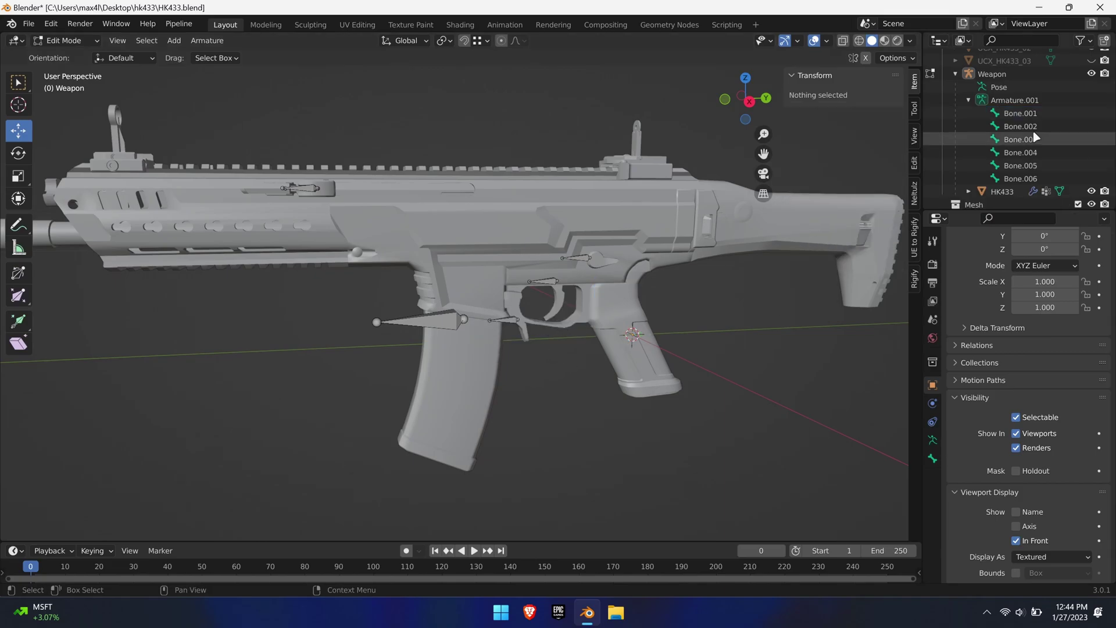
Rename the bone at the magazine as Magazine
{"action": "left_click", "coordinate": [1028, 115]}
{"action": "key", "text": "F2"}
{"action": "type", "text": "Magazine"}
{"action": "key", "text": "Return"}
{"action": "scroll", "coordinate": [1023, 146], "scroll_direction": "down", "scroll_amount": 1}
{"action": "left_click", "coordinate": [1019, 109]}
{"action": "double_click", "coordinate": [1020, 122]}
{"action": "type", "text": "FireSe"}
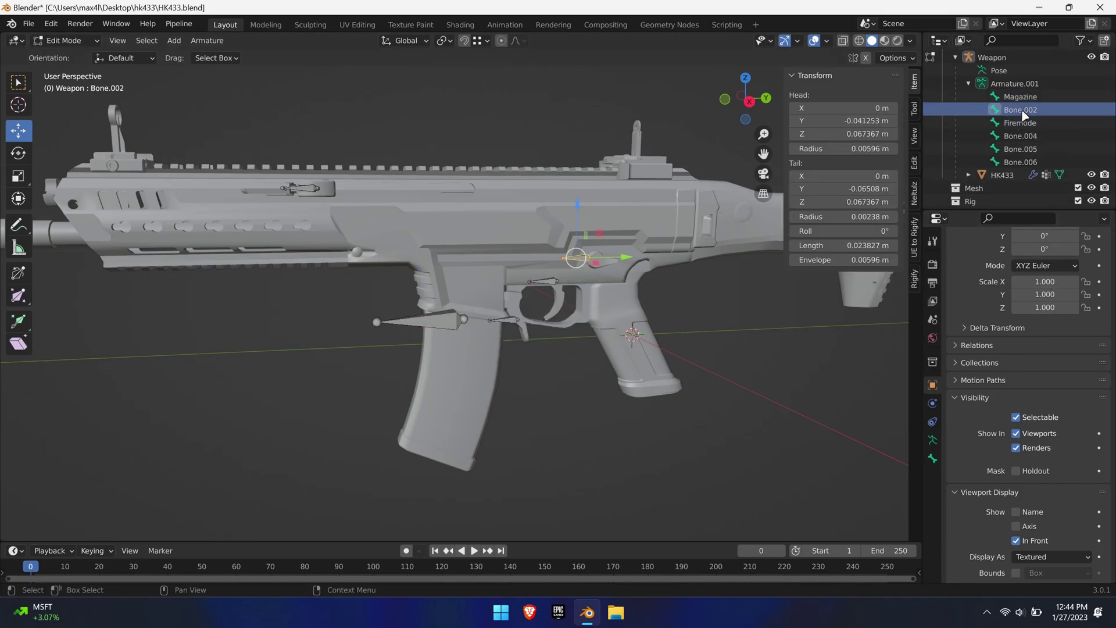
Rename the trigger bone as Trigger, the fire selector bone as Firemode and the magazine release bone as Release
{"action": "double_click", "coordinate": [1015, 127]}
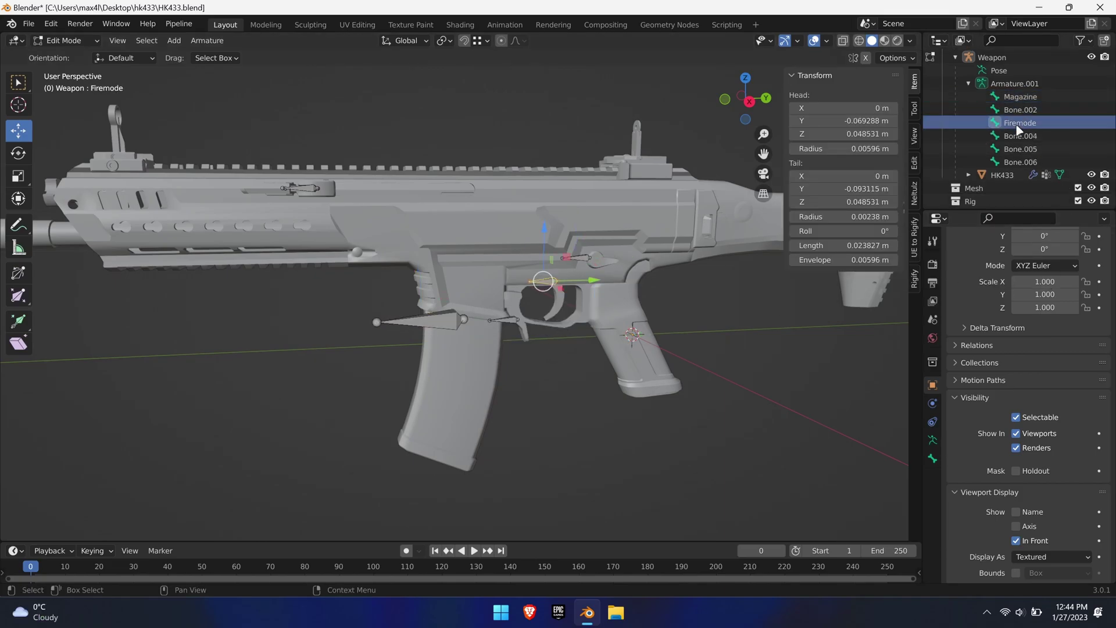
{"action": "scroll", "coordinate": [1041, 119], "scroll_direction": "up", "scroll_amount": 1}
{"action": "double_click", "coordinate": [1035, 121]}
{"action": "type", "text": "Firemode"}
{"action": "key", "text": "Return"}
{"action": "double_click", "coordinate": [1036, 148]}
{"action": "type", "text": "Release"}
{"action": "key", "text": "Return"}
Rename the central charging handle bone as Charging_Handle and its side copy as Charging_Handle_Turn
{"action": "scroll", "coordinate": [1036, 149], "scroll_direction": "down", "scroll_amount": 1}
{"action": "left_click", "coordinate": [1029, 136]}
{"action": "middle_click_drag", "start_coordinate": [708, 308], "coordinate": [773, 340]}
{"action": "scroll", "coordinate": [1035, 135], "scroll_direction": "down", "scroll_amount": 1}
{"action": "double_click", "coordinate": [1034, 123]}
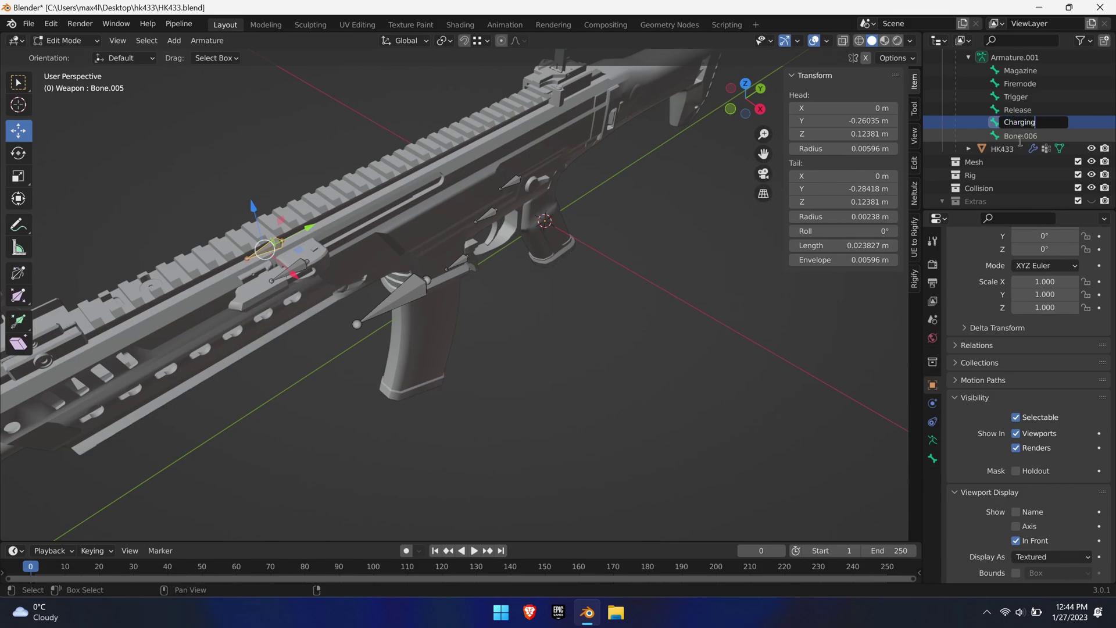
{"action": "double_click", "coordinate": [1029, 136]}
{"action": "type", "text": "Charging_Handle_Ti"}
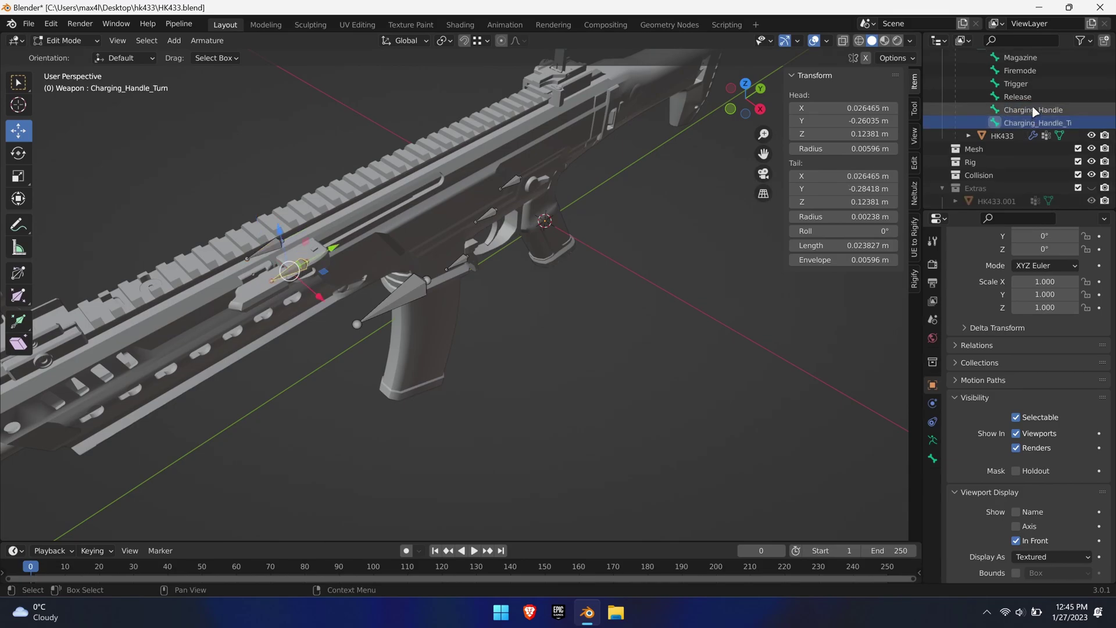
Parent the Charging_Handle_Turn bone to Charging_Handle with Keep Offset and expand the parent bone in the hierarchy
{"action": "left_click", "coordinate": [275, 251], "text": "shift"}
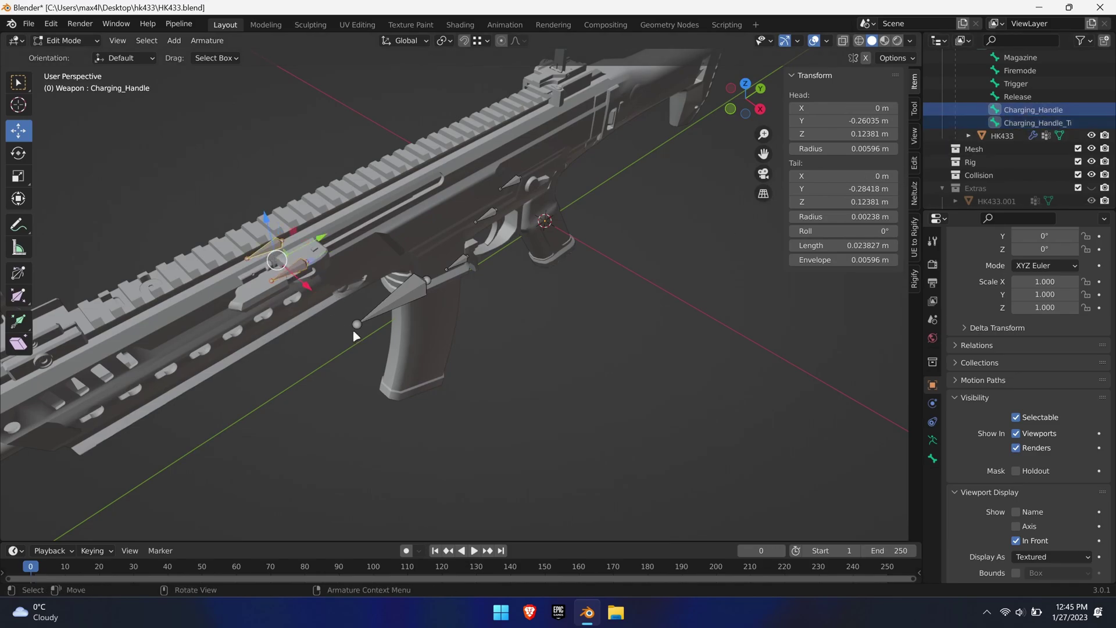
{"action": "key", "text": "ctrl+p"}
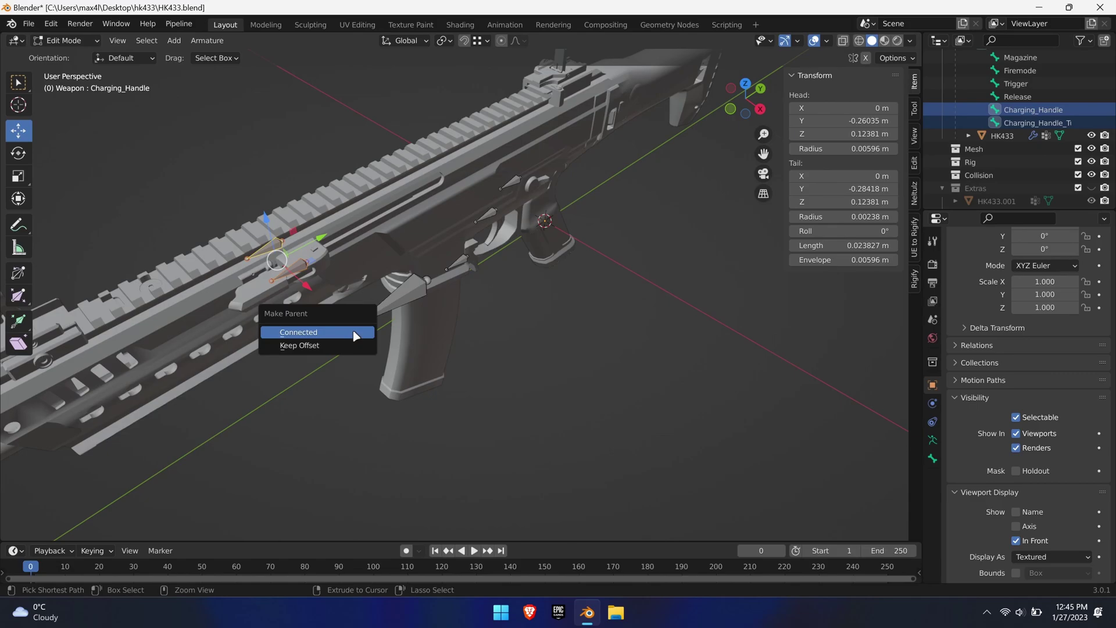
{"action": "left_click", "coordinate": [341, 346]}
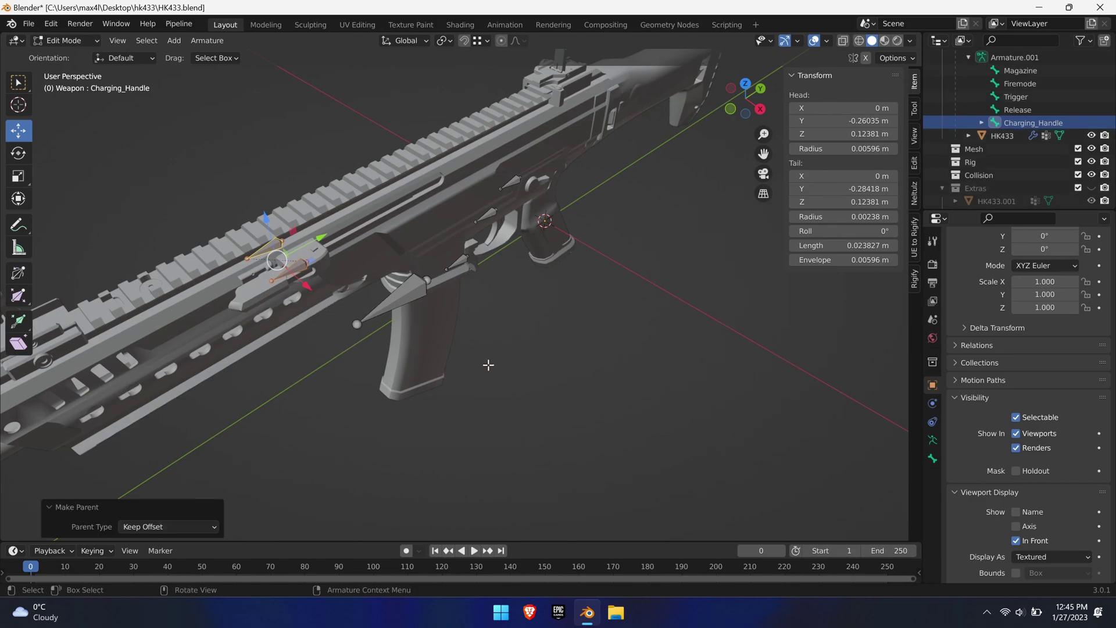
{"action": "left_click", "coordinate": [981, 123]}
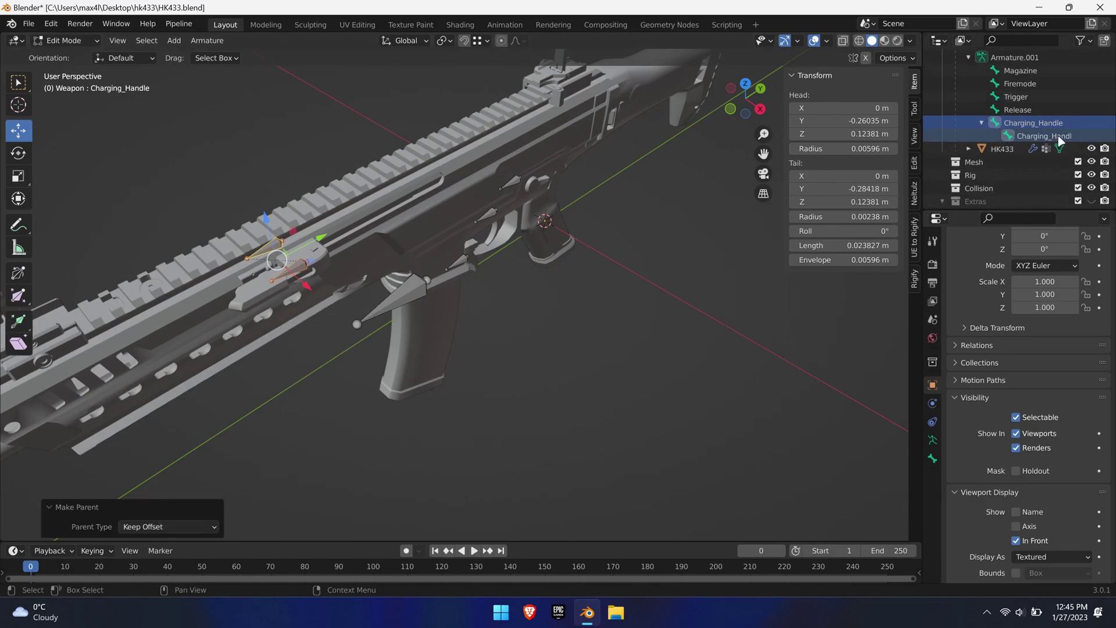
{"action": "scroll", "coordinate": [1064, 87], "scroll_direction": "right", "scroll_amount": 3, "text": "ctrl"}
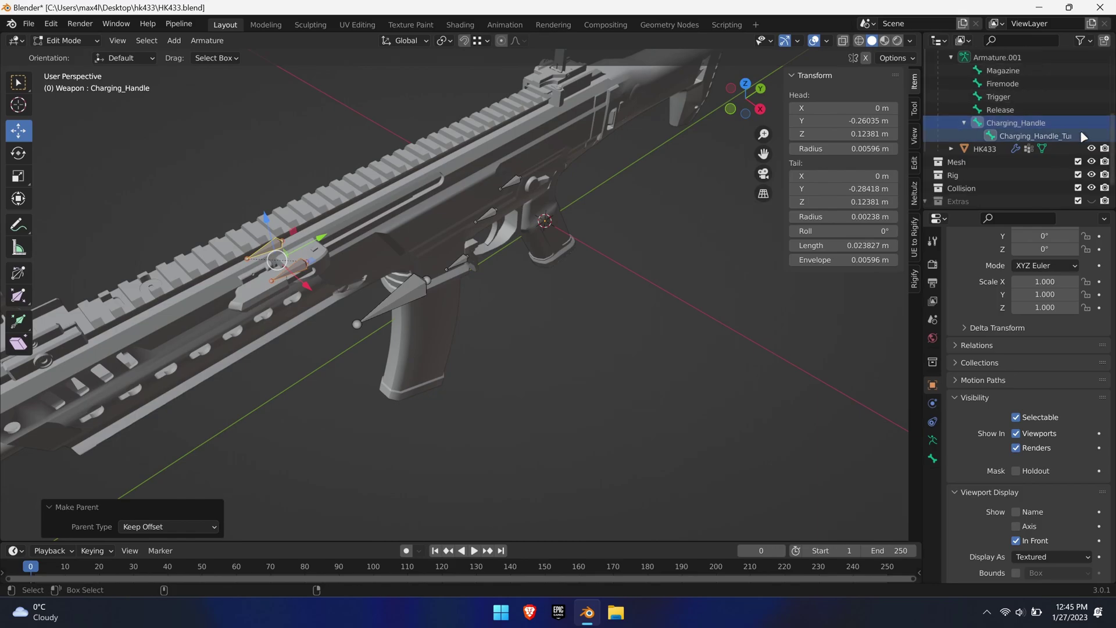
{"action": "scroll", "coordinate": [1034, 174], "scroll_direction": "left", "scroll_amount": 3, "text": "ctrl"}
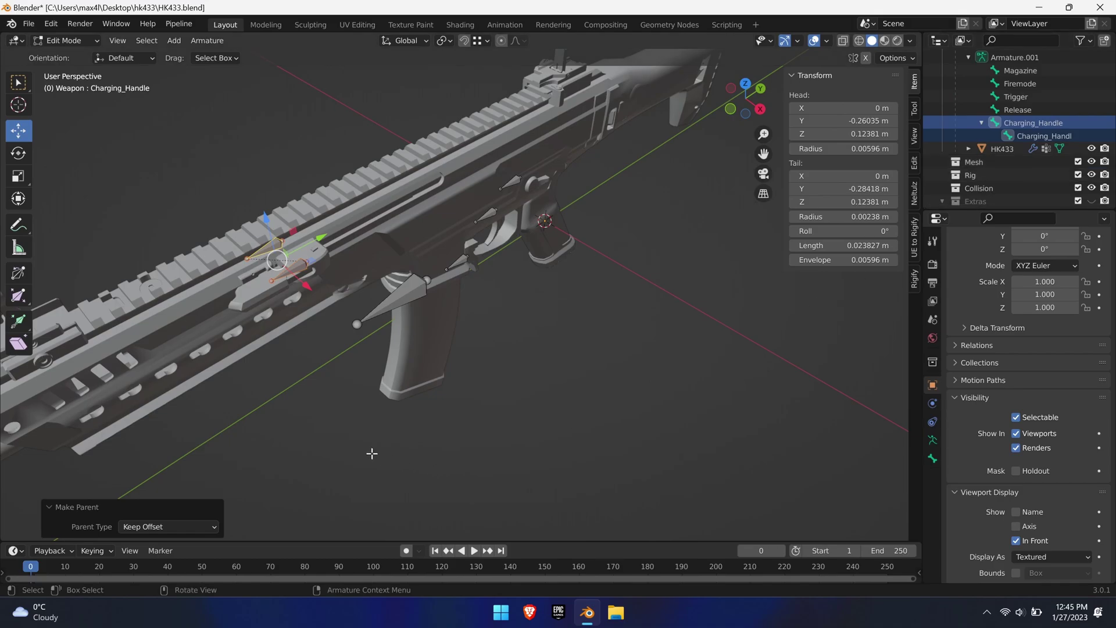
Parent the HK433 rifle mesh to the Weapon armature with automatic weights
{"action": "middle_click_drag", "start_coordinate": [572, 472], "coordinate": [553, 428]}
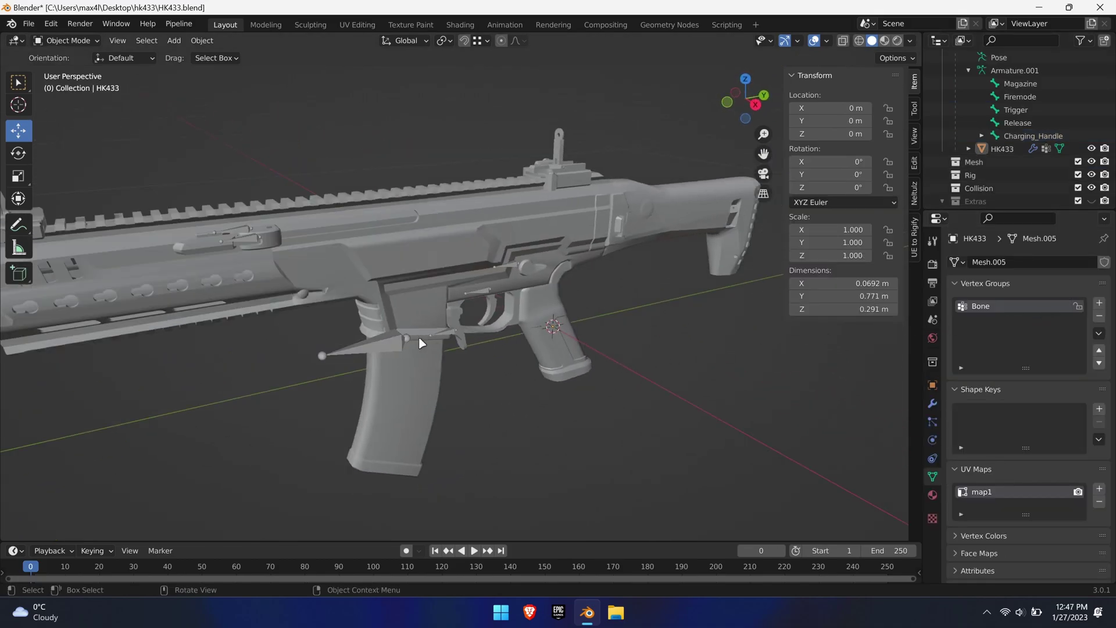
{"action": "left_click", "coordinate": [430, 309]}
{"action": "left_click", "coordinate": [376, 350], "text": "shift"}
{"action": "key", "text": "ctrl+p"}
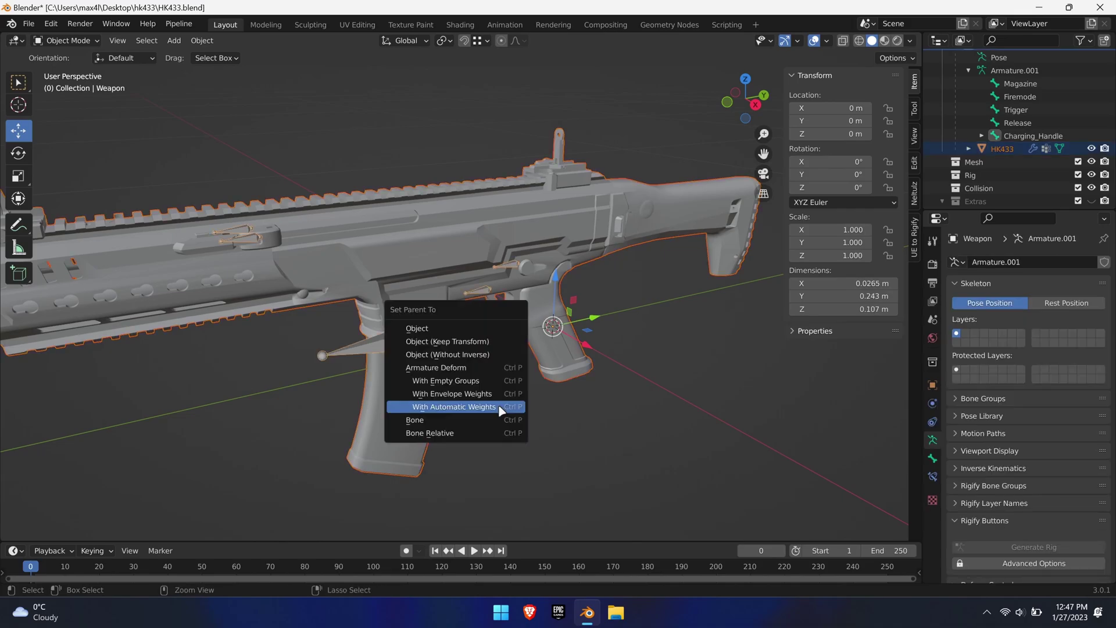
{"action": "left_click", "coordinate": [499, 407]}
Rename the HK433 mesh's Bone vertex group as Weapon and select the Magazine vertex group
{"action": "left_click", "coordinate": [507, 211]}
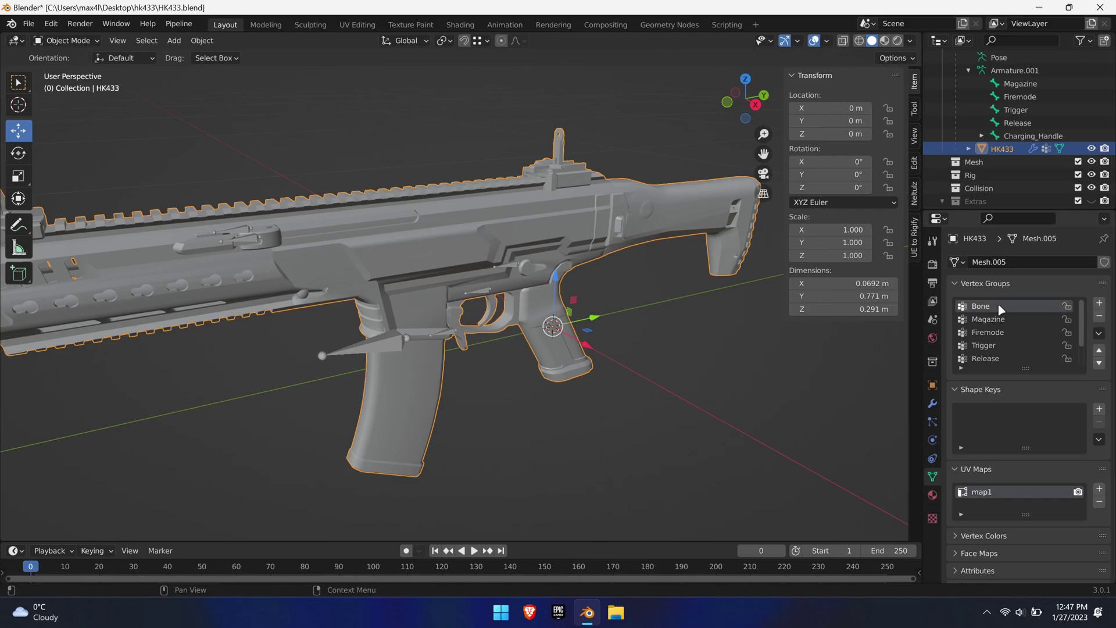
{"action": "key", "text": "F2"}
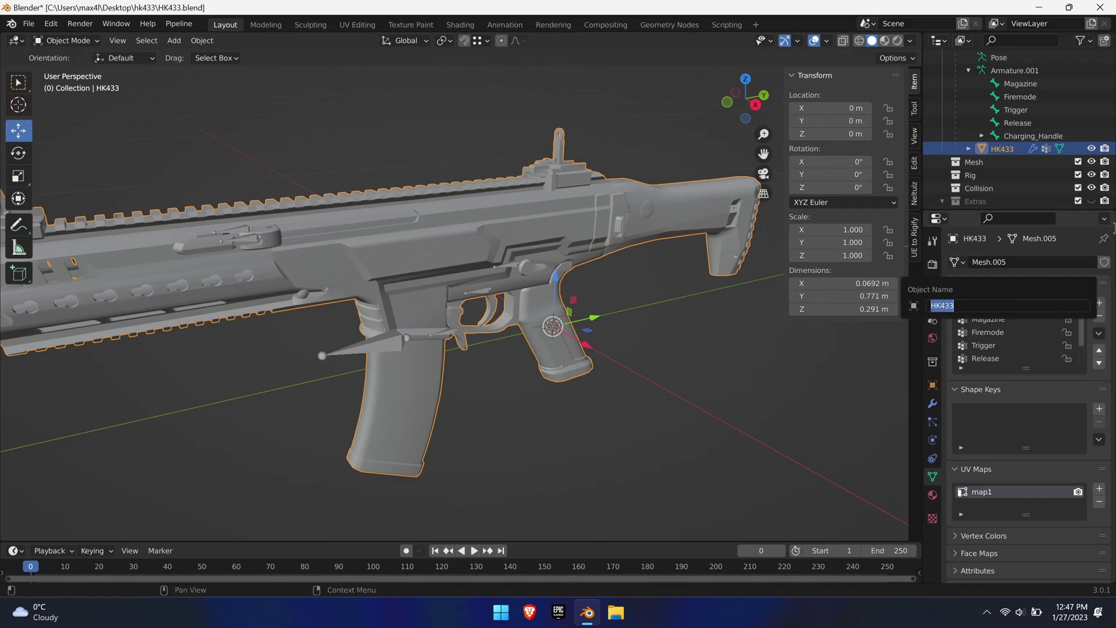
{"action": "left_click", "coordinate": [1030, 337]}
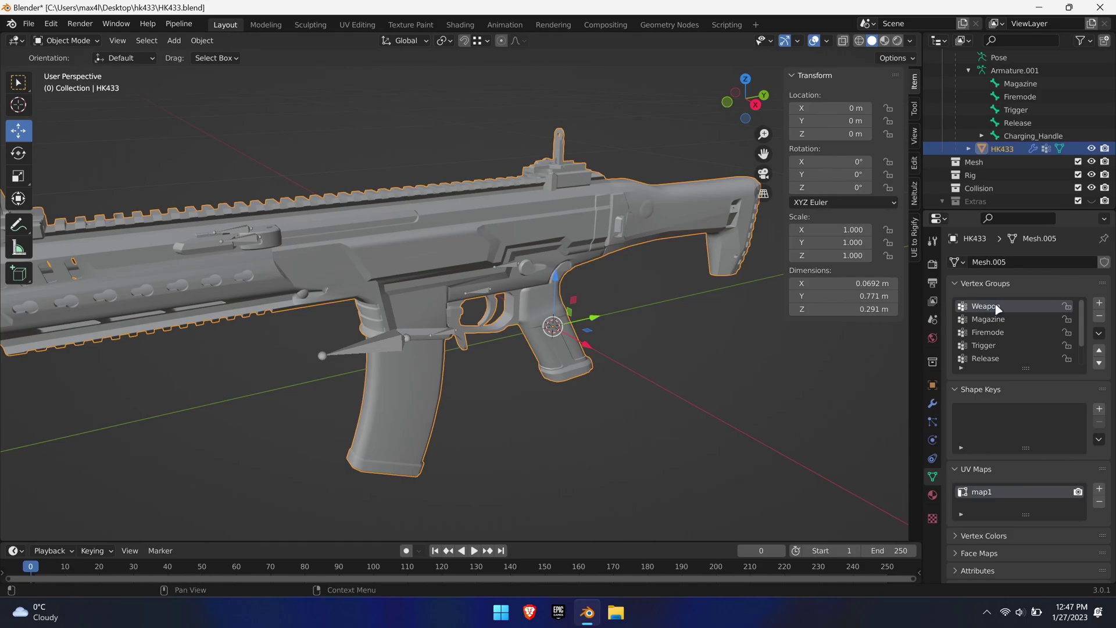
{"action": "left_click", "coordinate": [989, 319]}
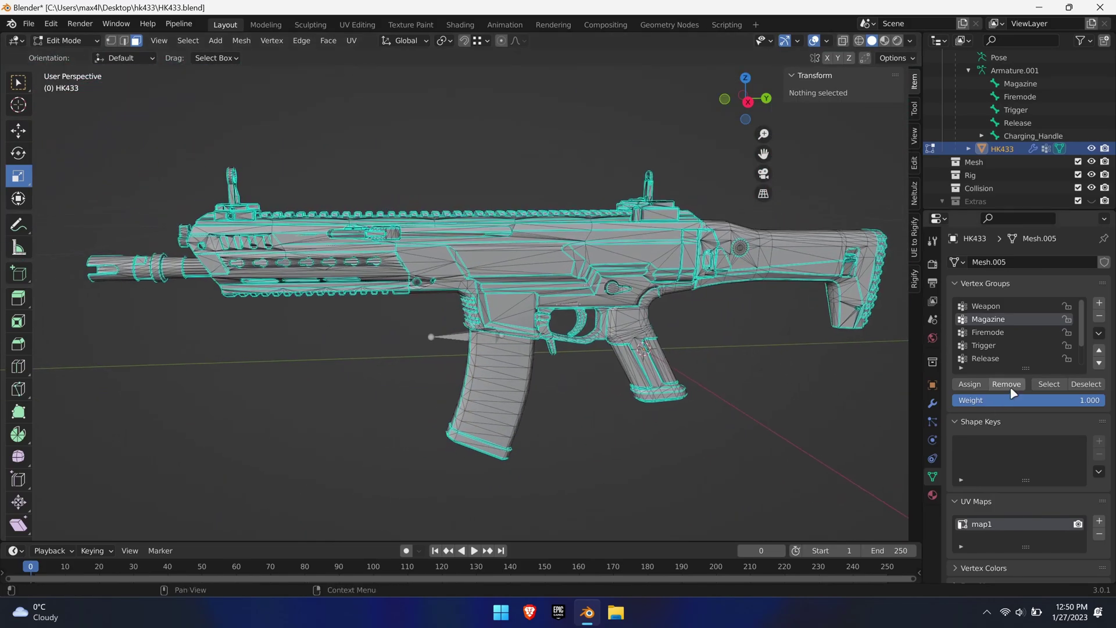
Select the moving parts' vertices through the vertex groups from Magazine to Charging_Handle_Turn
{"action": "left_click", "coordinate": [1049, 384]}
{"action": "scroll", "coordinate": [1016, 337], "scroll_direction": "down", "scroll_amount": 2}
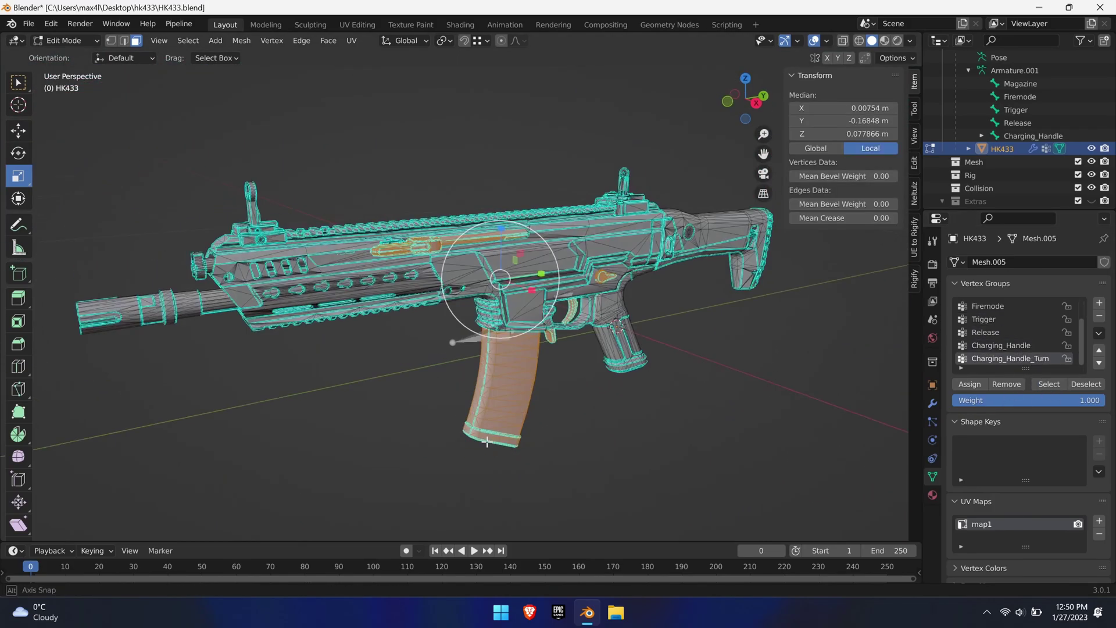
{"action": "key", "text": "a"}
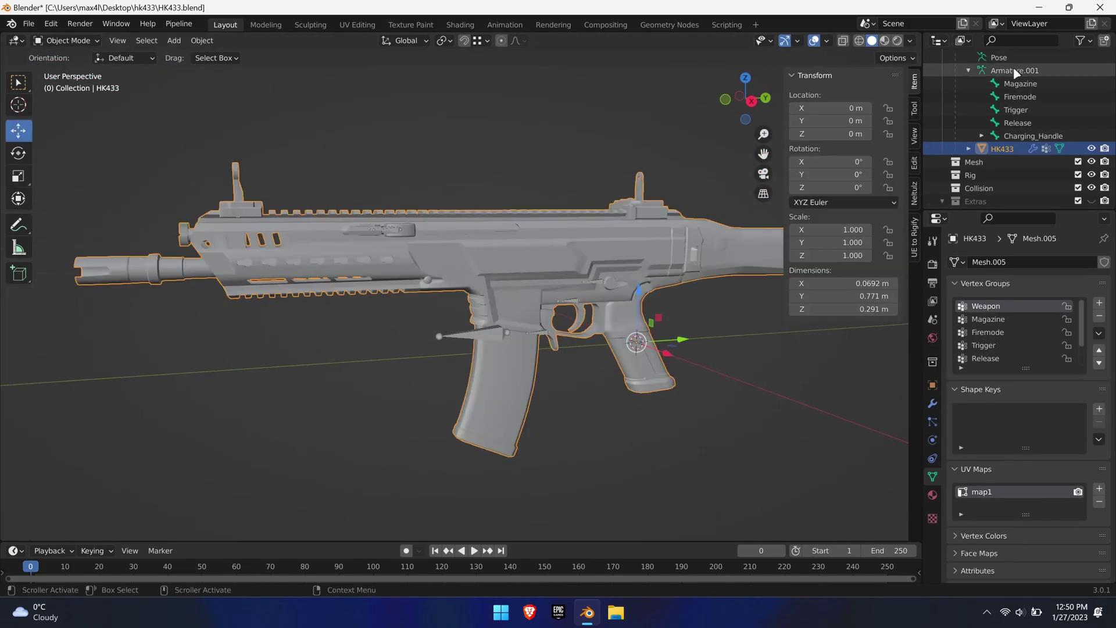
Put the Weapon armature in Pose Mode and test the Magazine bone by moving it
{"action": "left_click", "coordinate": [1016, 70]}
{"action": "left_click", "coordinate": [67, 40]}
{"action": "left_click", "coordinate": [52, 82]}
{"action": "key", "text": "g"}
{"action": "left_click", "coordinate": [531, 422]}
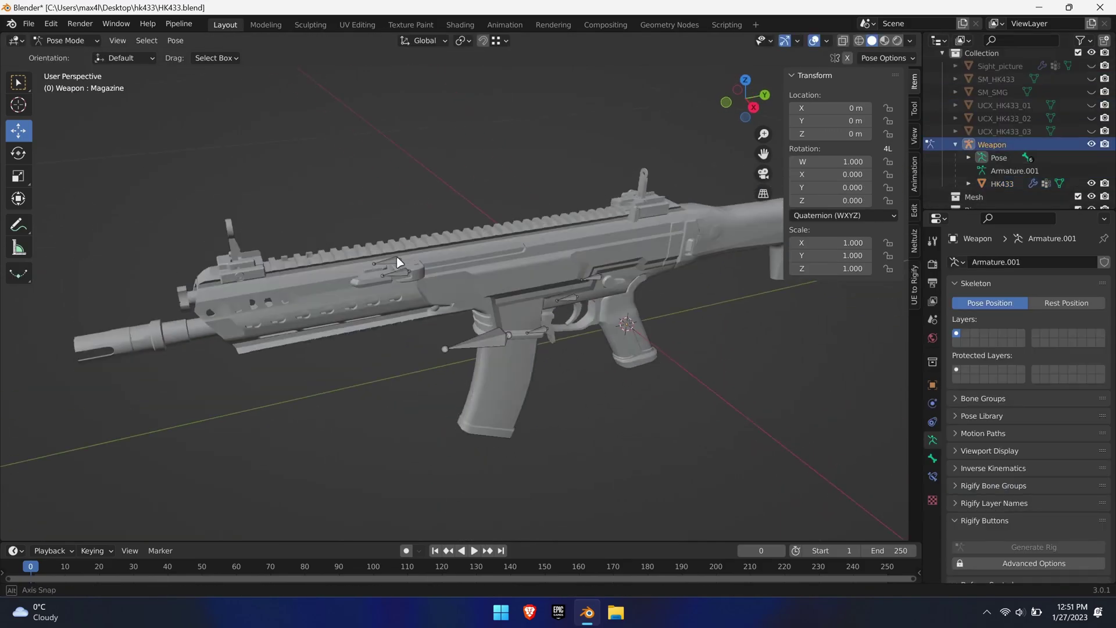
Test the charging handle bones by moving them in Pose Mode
{"action": "scroll", "coordinate": [396, 256], "scroll_direction": "up", "scroll_amount": 3}
{"action": "right_click", "coordinate": [361, 285]}
{"action": "left_click_drag", "start_coordinate": [368, 279], "coordinate": [567, 232]}
{"action": "right_click", "coordinate": [384, 274]}
{"action": "left_click", "coordinate": [355, 247]}
{"action": "key", "text": "g"}
{"action": "left_click", "coordinate": [567, 233]}
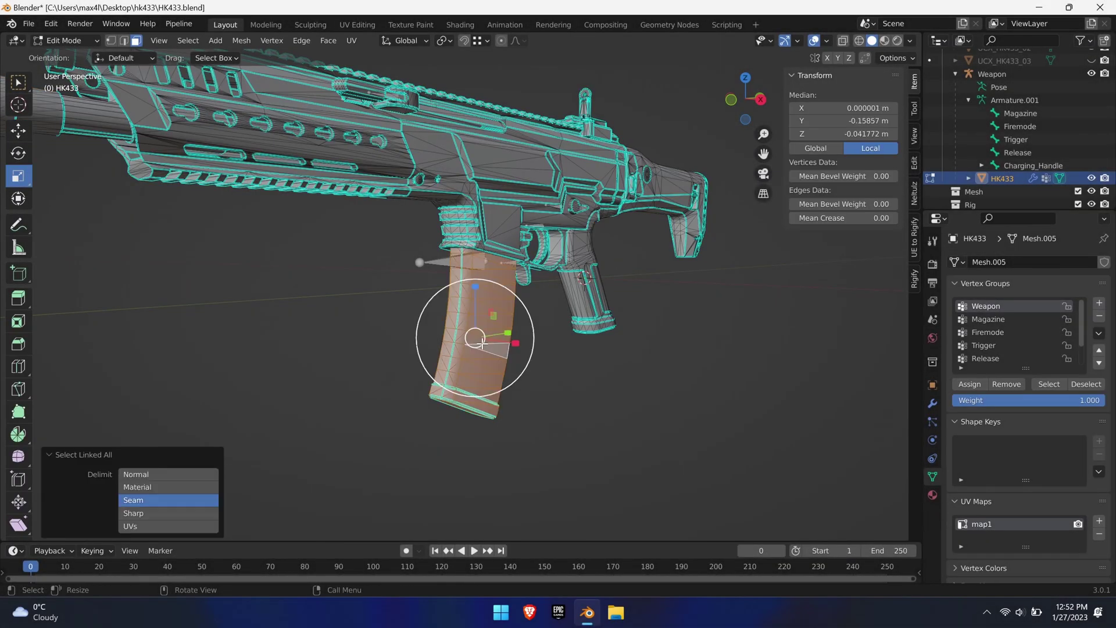
Delete the linked geometry of the original magazine from the HK433 mesh
{"action": "key", "text": "x"}
{"action": "left_click", "coordinate": [487, 361]}
{"action": "middle_click_drag", "start_coordinate": [503, 351], "coordinate": [501, 299]}
{"action": "middle_click_drag", "start_coordinate": [484, 345], "coordinate": [465, 424]}
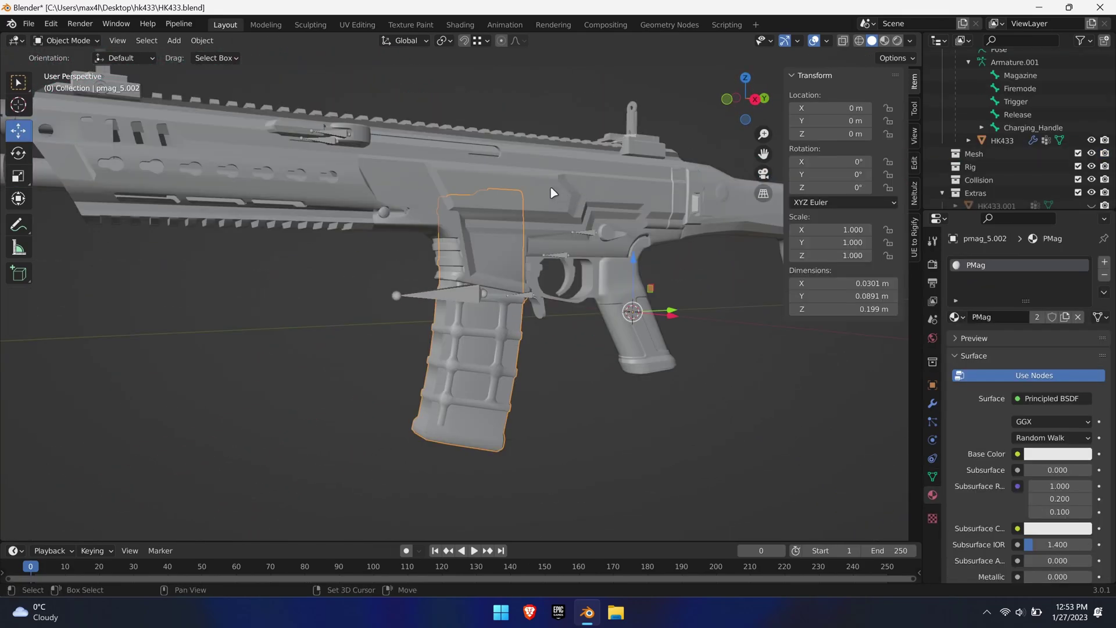
Join the pmag_5.002 magazine into the HK433 mesh and make Magazine the active vertex group
{"action": "left_click", "coordinate": [552, 193]}
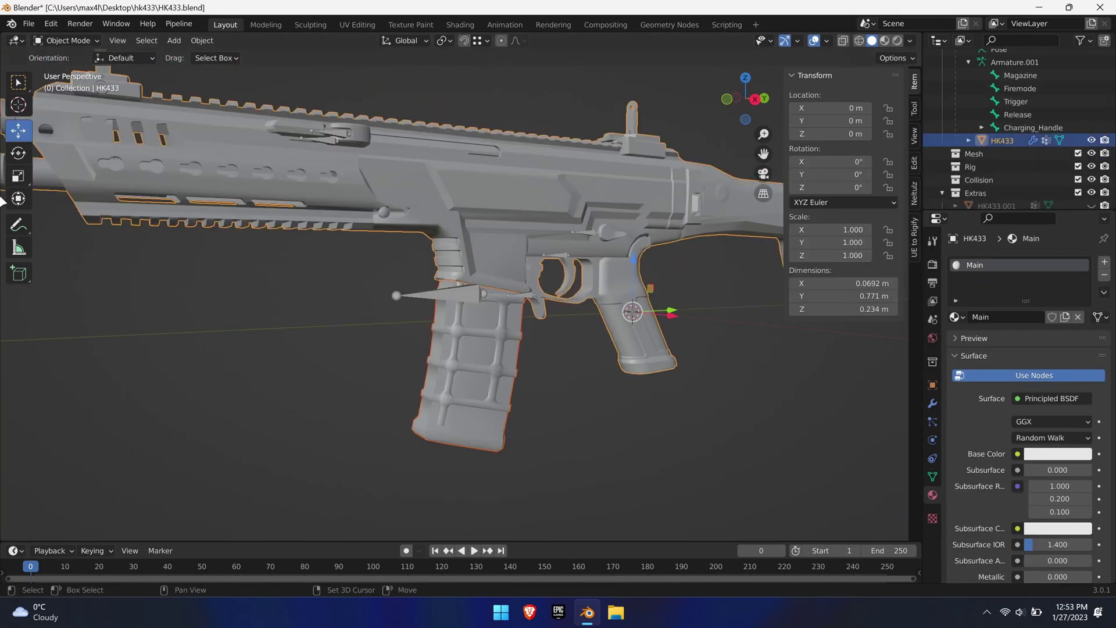
{"action": "key", "text": "ctrl+j"}
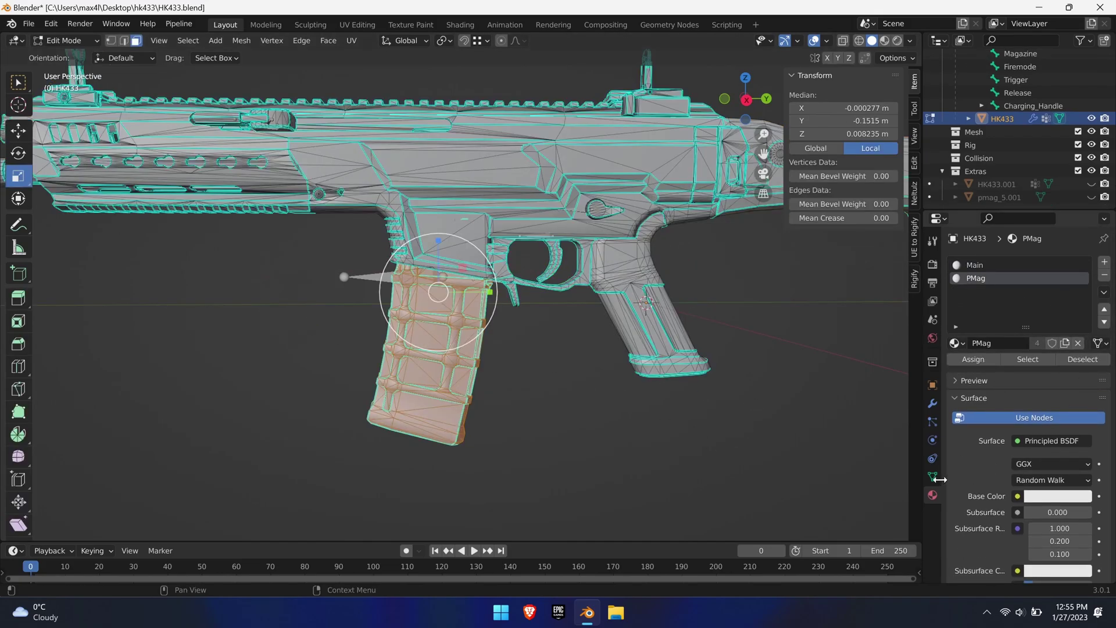
{"action": "left_click", "coordinate": [932, 477]}
{"action": "left_click", "coordinate": [992, 323]}
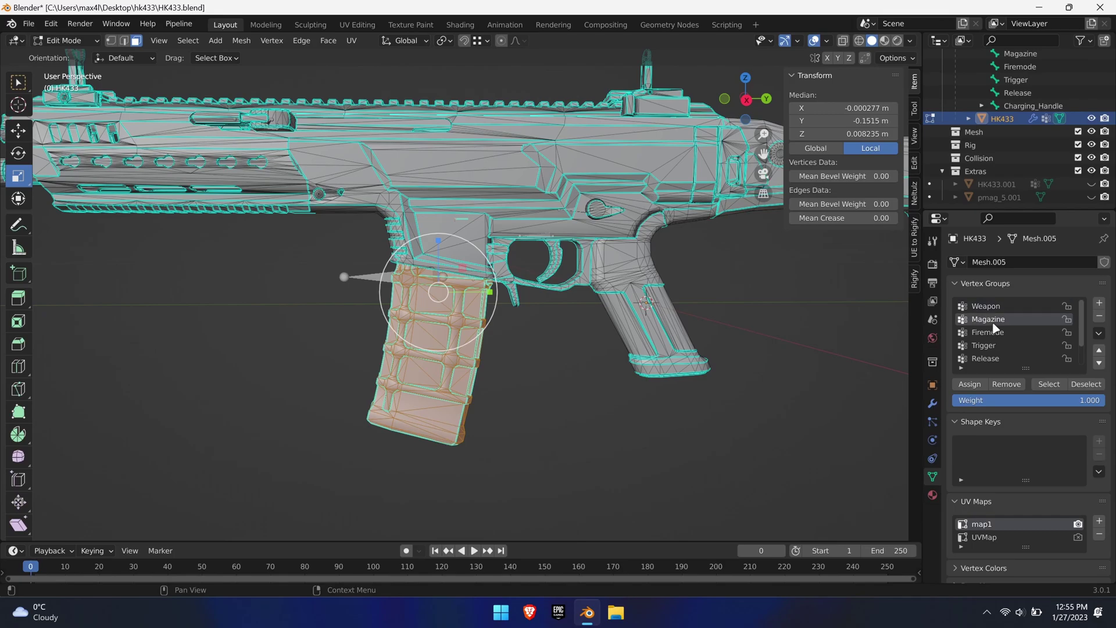
{"action": "key", "text": "Tab"}
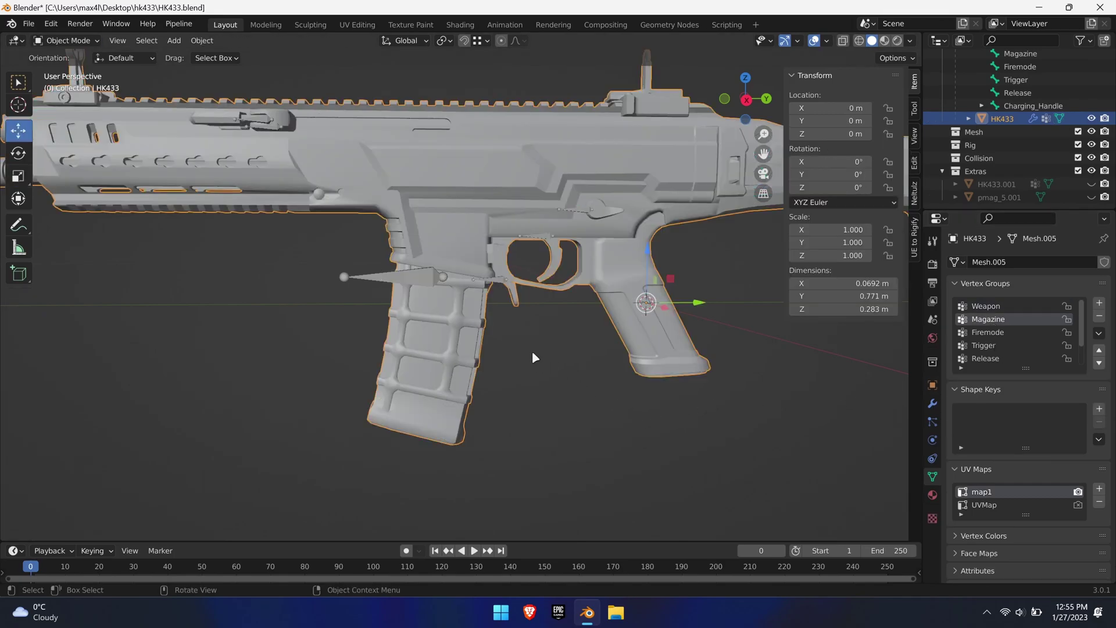
Test the new magazine by moving the Magazine bone in Pose Mode, and undo the move
{"action": "left_click", "coordinate": [425, 284]}
{"action": "left_click", "coordinate": [65, 40]}
{"action": "left_click", "coordinate": [65, 84]}
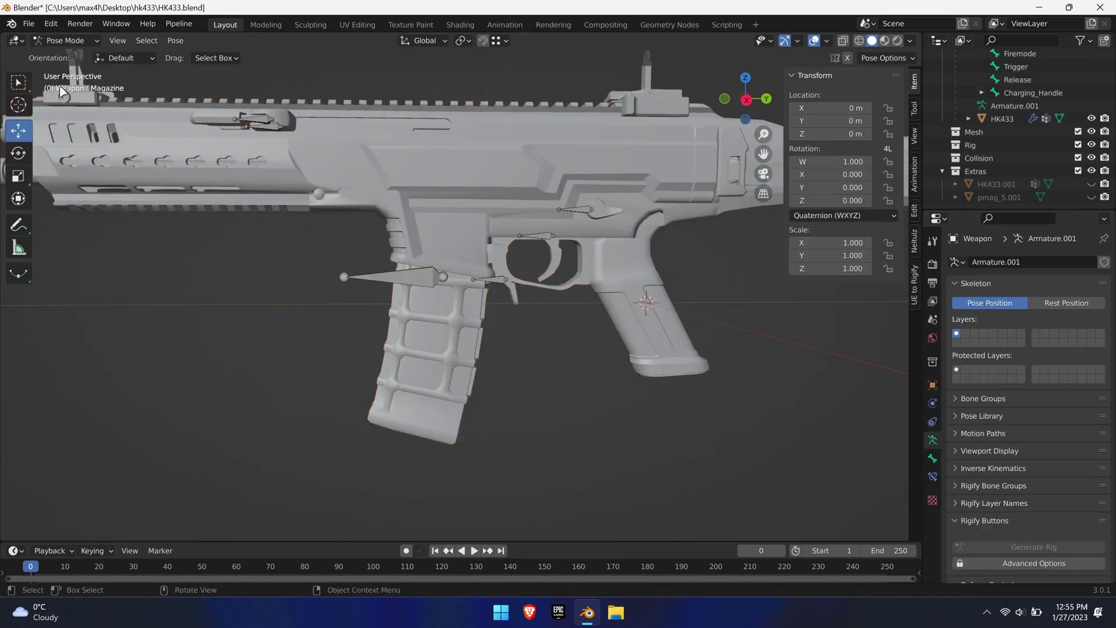
{"action": "left_click_drag", "start_coordinate": [436, 253], "coordinate": [467, 472]}
{"action": "key", "text": "ctrl+z"}
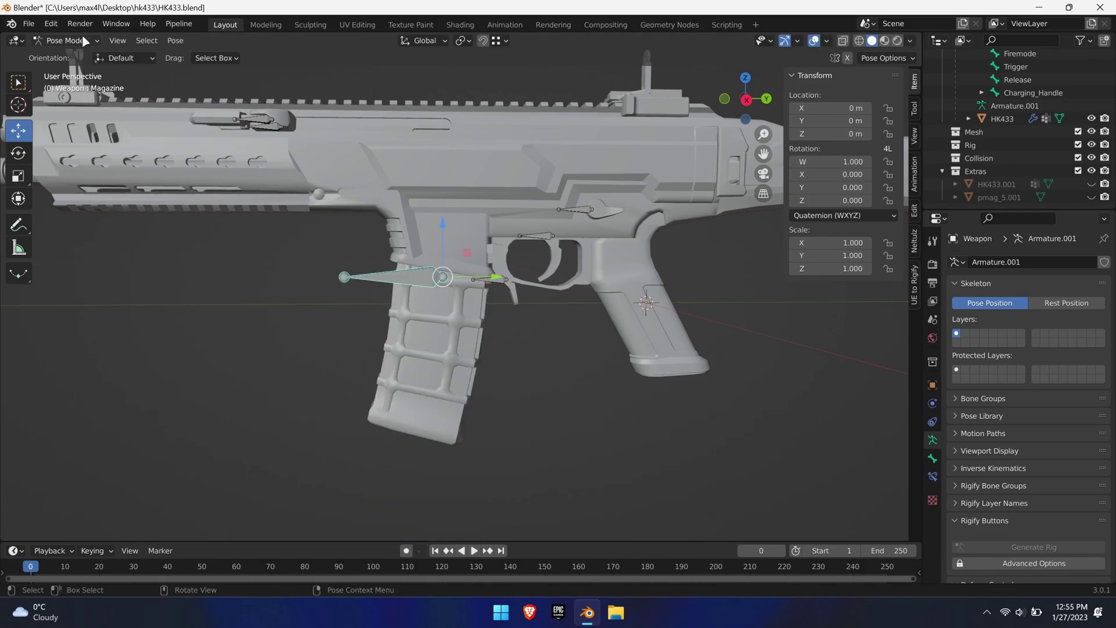
Leave Pose Mode and open the HK433 mesh for edge editing at the rear sight
{"action": "left_click", "coordinate": [81, 41]}
{"action": "left_click", "coordinate": [56, 56]}
{"action": "middle_click_drag", "start_coordinate": [679, 455], "coordinate": [493, 311]}
{"action": "scroll", "coordinate": [493, 311], "scroll_direction": "up", "scroll_amount": 5}
{"action": "left_click", "coordinate": [498, 320]}
{"action": "key", "text": "Tab"}
{"action": "scroll", "coordinate": [511, 320], "scroll_direction": "up", "scroll_amount": 7}
{"action": "key", "text": "2"}
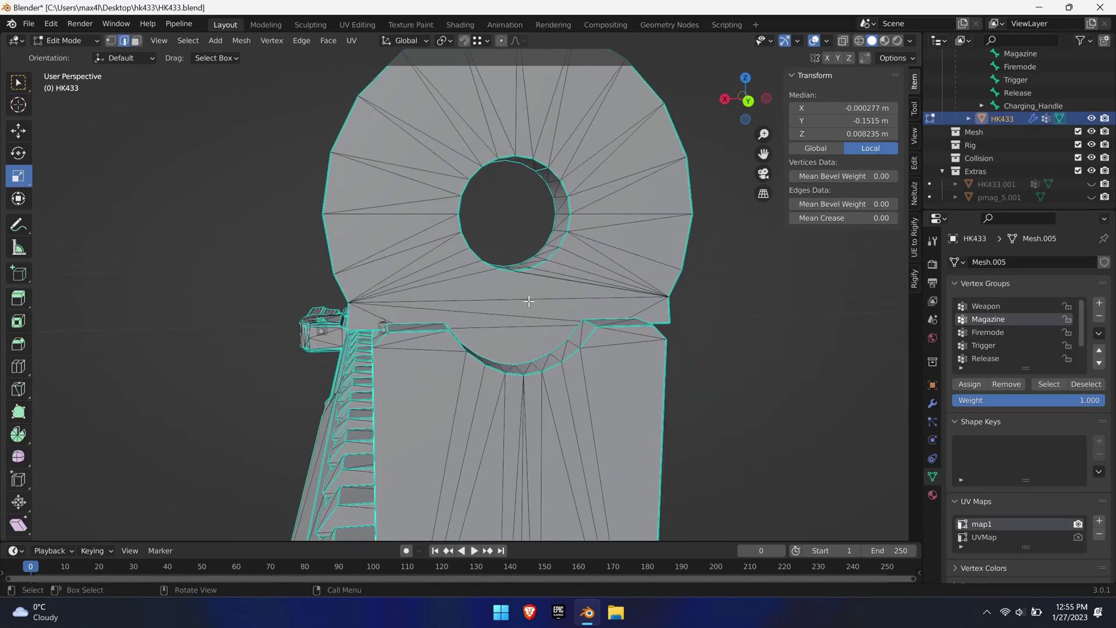
Dissolve the selected edges just below the aperture on both faces of the rear sight
{"action": "left_click", "coordinate": [528, 314]}
{"action": "left_click", "coordinate": [528, 299], "text": "shift"}
{"action": "scroll", "coordinate": [541, 278], "scroll_direction": "up", "scroll_amount": 2}
{"action": "left_click", "coordinate": [563, 257], "text": "shift"}
{"action": "left_click", "coordinate": [511, 263], "text": "shift"}
{"action": "middle_click_drag", "start_coordinate": [510, 264], "coordinate": [343, 262]}
{"action": "left_click", "coordinate": [341, 260], "text": "shift"}
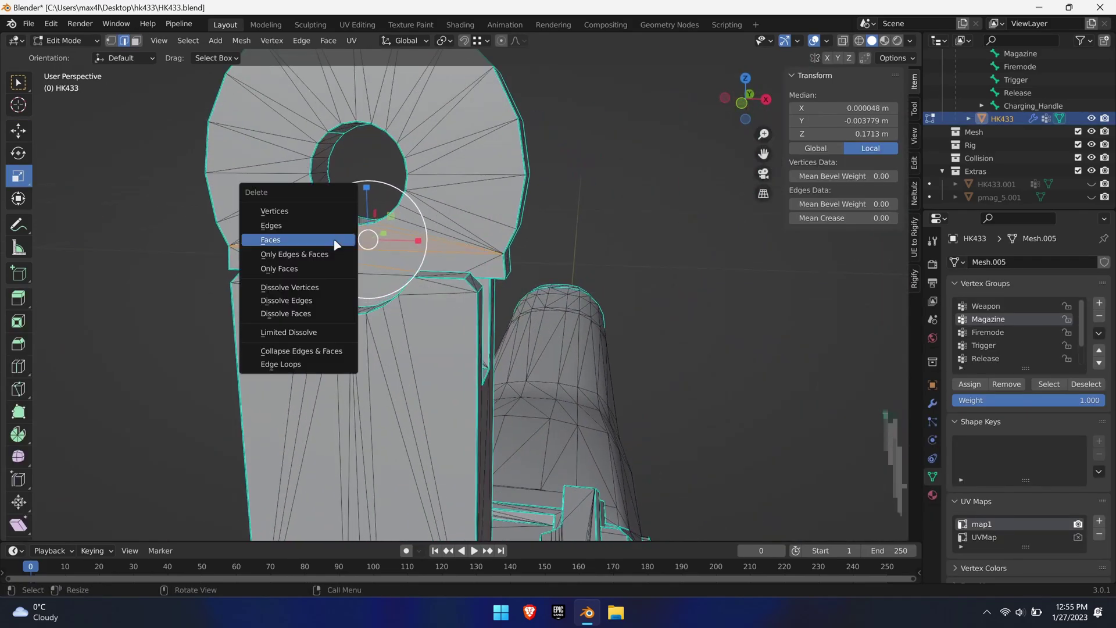
{"action": "left_click", "coordinate": [314, 301]}
Enlarge the rear sight's inner aperture ring by a factor of about 1.958 in X and Z, leaving Y unscaled
{"action": "middle_click_drag", "start_coordinate": [314, 300], "coordinate": [267, 291]}
{"action": "key", "text": "shift+z"}
{"action": "key", "text": "l"}
{"action": "left_click", "coordinate": [913, 193]}
{"action": "left_click", "coordinate": [808, 98]}
{"action": "key", "text": "shift+z"}
{"action": "key", "text": "s"}
{"action": "key", "text": "shift+y"}
{"action": "left_click", "coordinate": [525, 257]}
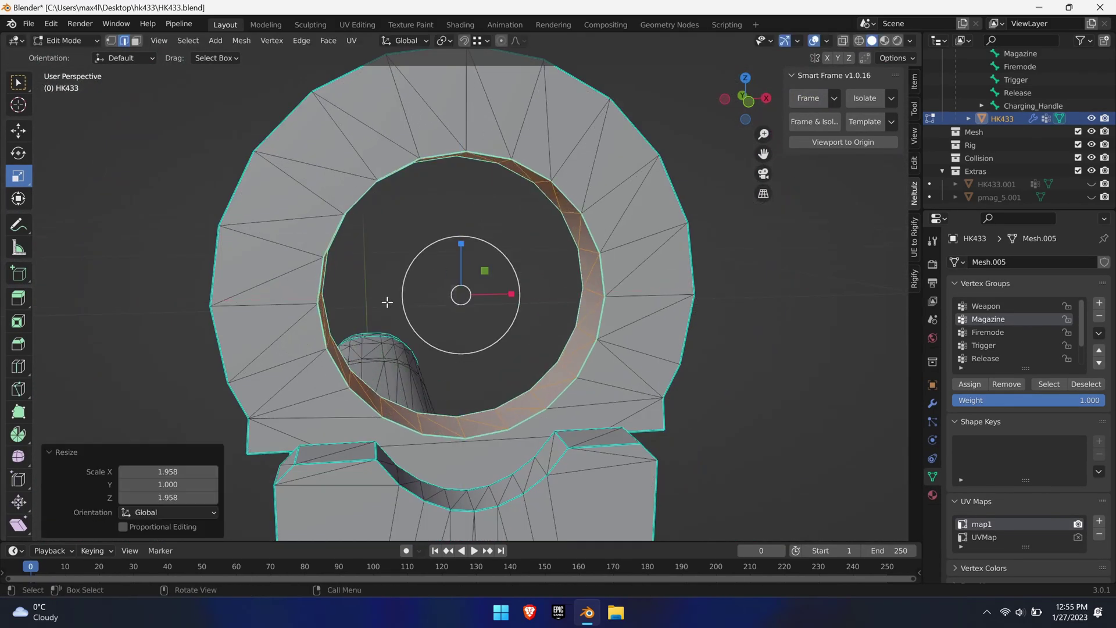
Connect vertices across the face between the enlarged aperture's lower rim and the notch below it
{"action": "middle_click_drag", "start_coordinate": [340, 437], "coordinate": [290, 407]}
{"action": "key", "text": "shift+z"}
{"action": "key", "text": "1"}
{"action": "left_click", "coordinate": [378, 324]}
{"action": "key", "text": "shift+z"}
{"action": "key", "text": "shift+z"}
{"action": "left_click", "coordinate": [567, 356]}
{"action": "left_click", "coordinate": [711, 372], "text": "shift"}
{"action": "key", "text": "shift+z"}
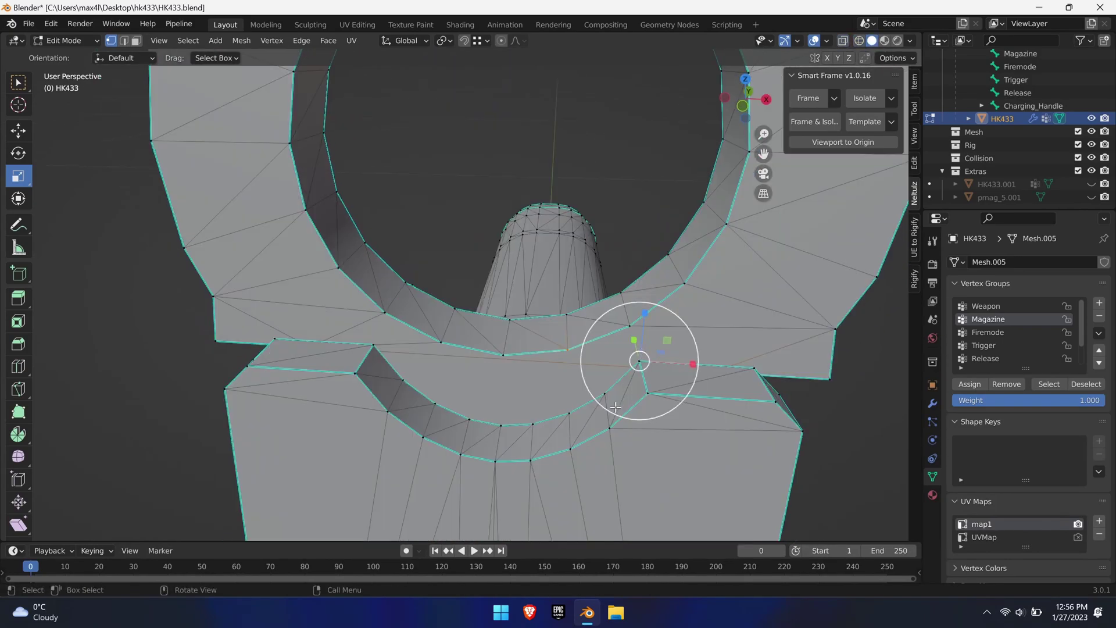
{"action": "left_click", "coordinate": [629, 326], "text": "shift"}
{"action": "left_click", "coordinate": [503, 354], "text": "shift"}
Dissolve the stray edge beside the aperture on the opposite face of the rear sight
{"action": "middle_click_drag", "start_coordinate": [503, 355], "coordinate": [163, 295]}
{"action": "left_click", "coordinate": [340, 345]}
{"action": "left_click", "coordinate": [284, 313], "text": "shift"}
{"action": "key", "text": "s"}
{"action": "left_click", "coordinate": [311, 335], "text": "ctrl"}
{"action": "key", "text": "2"}
{"action": "middle_click_drag", "start_coordinate": [311, 334], "coordinate": [586, 330]}
{"action": "key", "text": "x"}
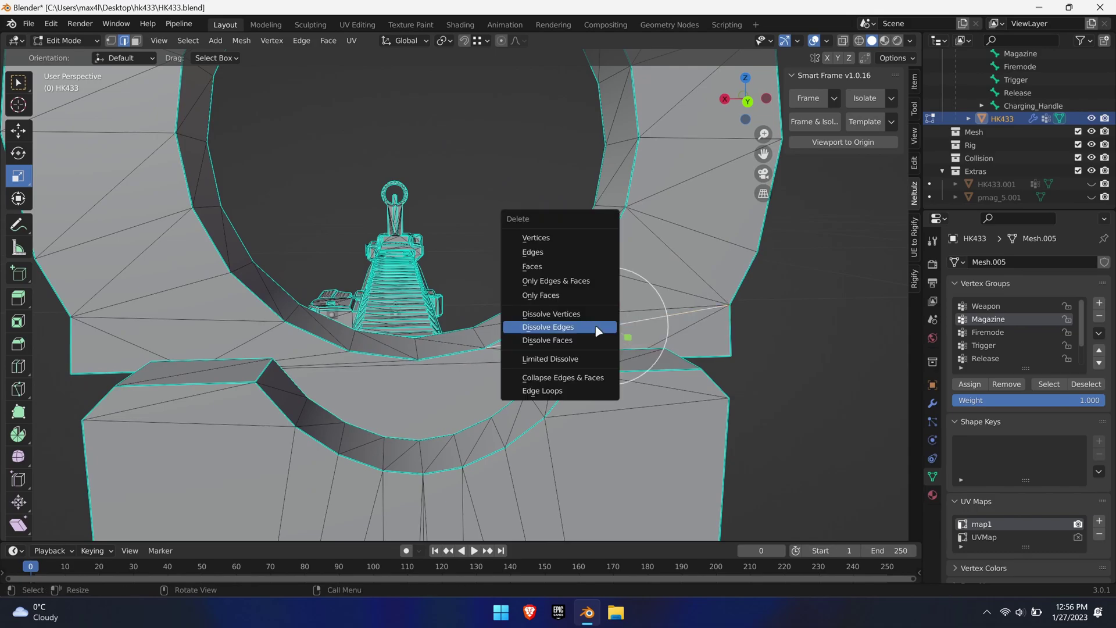
{"action": "left_click", "coordinate": [597, 330]}
{"action": "key", "text": "alt+z"}
{"action": "scroll", "coordinate": [510, 323], "scroll_direction": "down", "scroll_amount": 3}
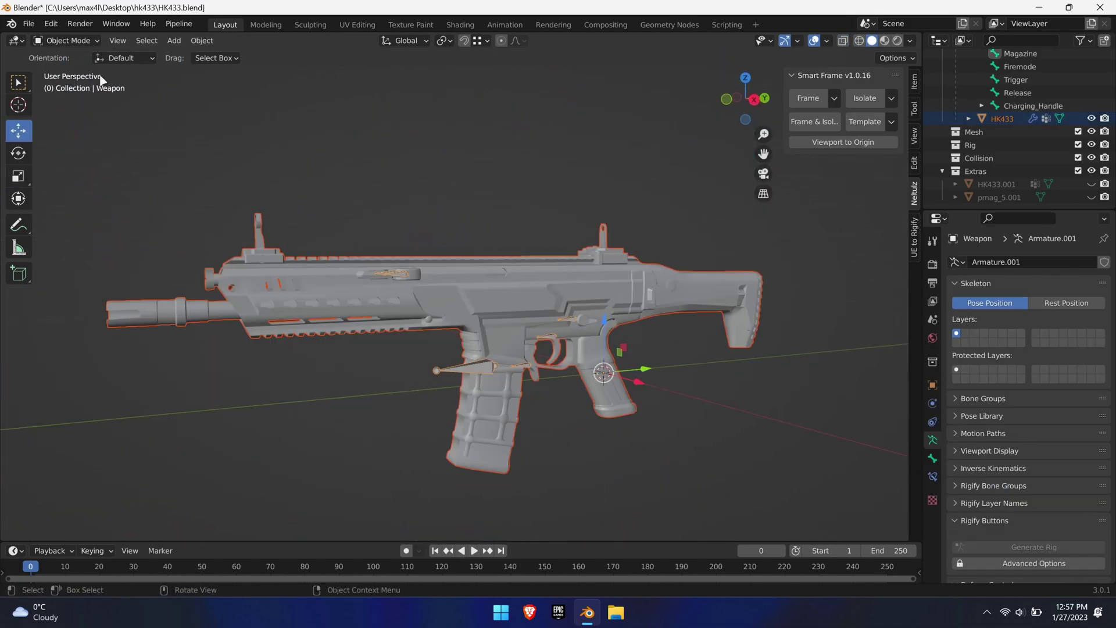
Choose SK_HK433.fbx as the FBX export file and apply a saved operator preset
{"action": "key", "text": "ctrl+e"}
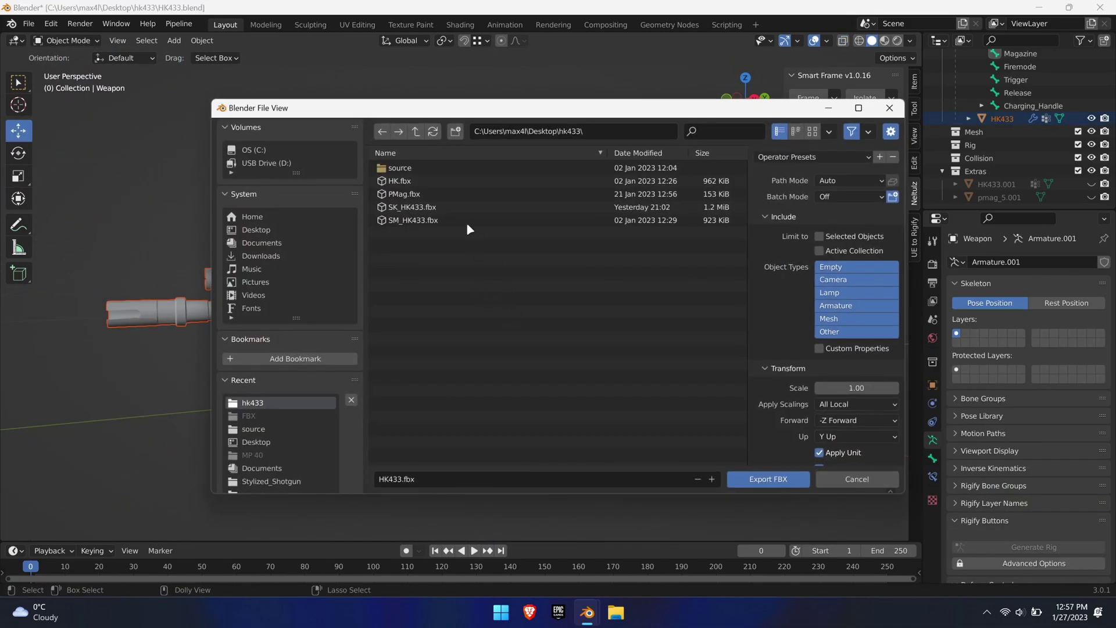
{"action": "left_click", "coordinate": [452, 207]}
{"action": "left_click", "coordinate": [814, 157]}
{"action": "left_click", "coordinate": [811, 194]}
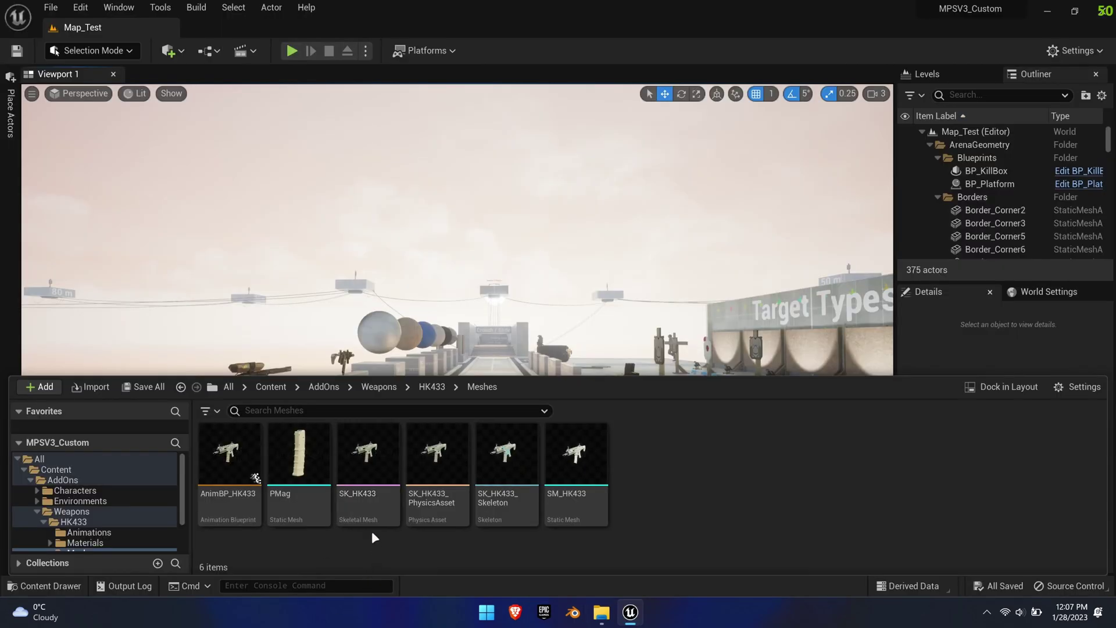
Switch to Unreal Engine, reimport the SK_HK433 skeletal mesh and open it for inspection
{"action": "right_click", "coordinate": [369, 511]}
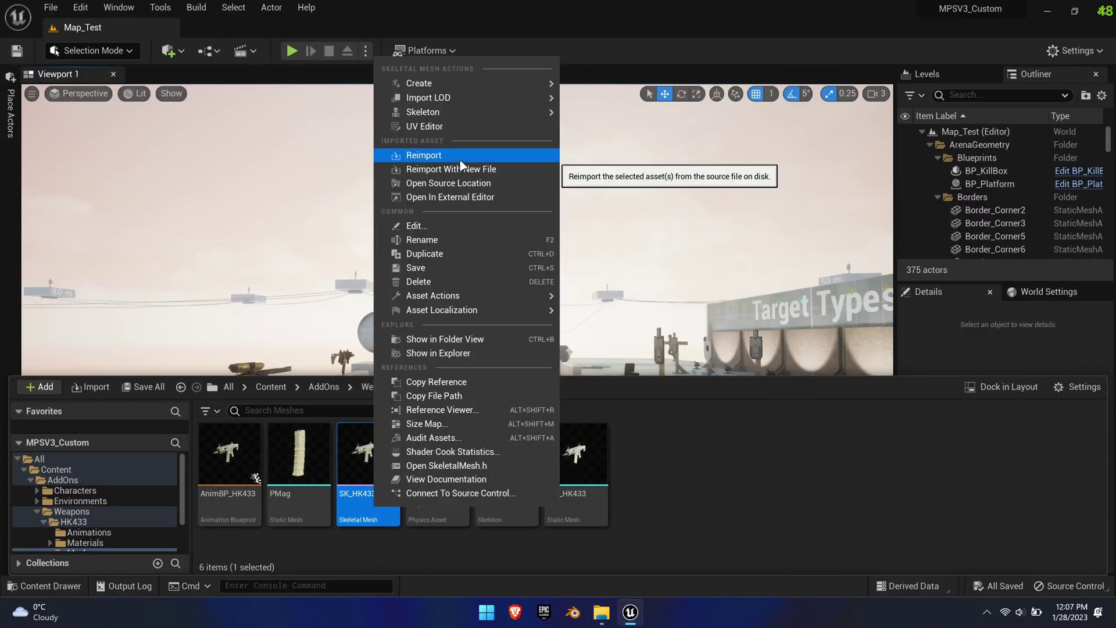
{"action": "left_click", "coordinate": [424, 156]}
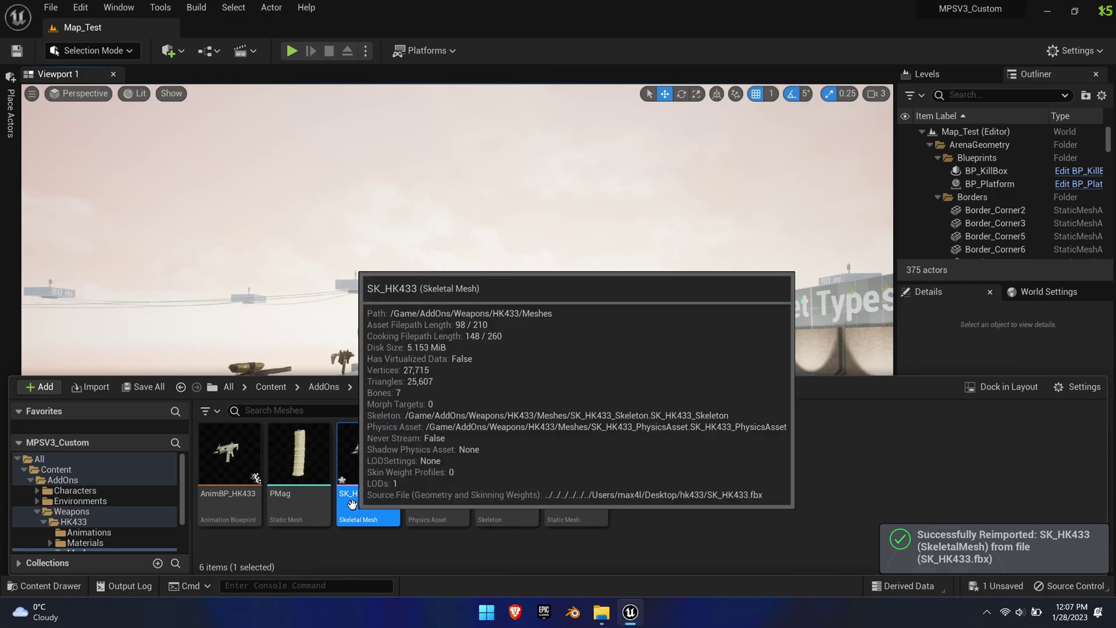
{"action": "double_click", "coordinate": [366, 465]}
{"action": "left_click_drag", "start_coordinate": [521, 515], "coordinate": [587, 407]}
{"action": "scroll", "coordinate": [557, 308], "scroll_direction": "up", "scroll_amount": 5}
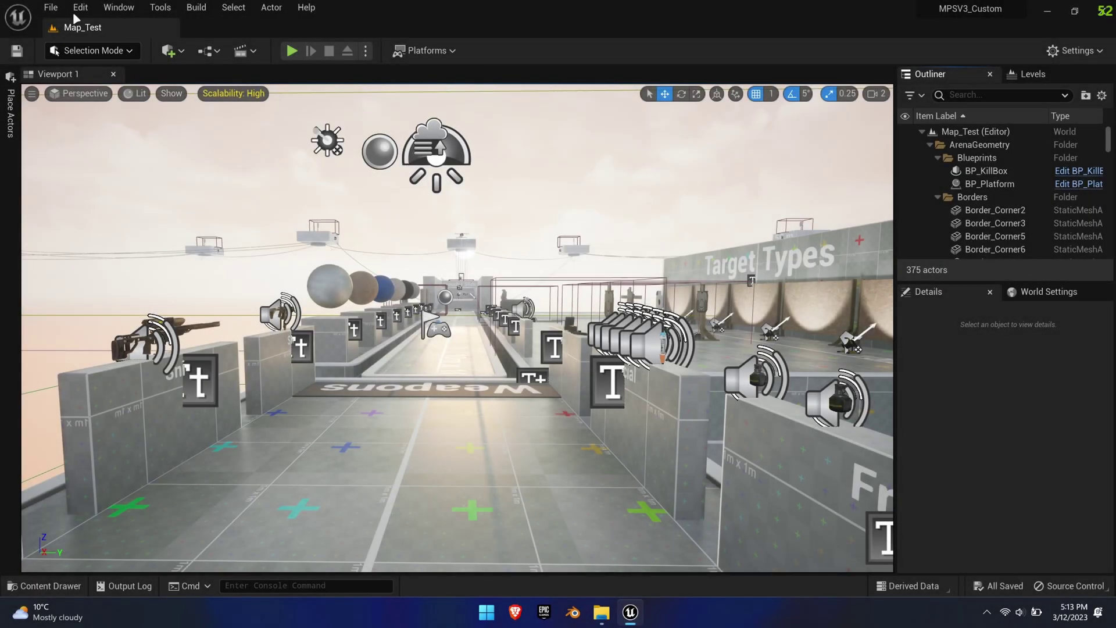
Create a new level from the Basic template
{"action": "left_click", "coordinate": [51, 7]}
{"action": "left_click", "coordinate": [88, 40]}
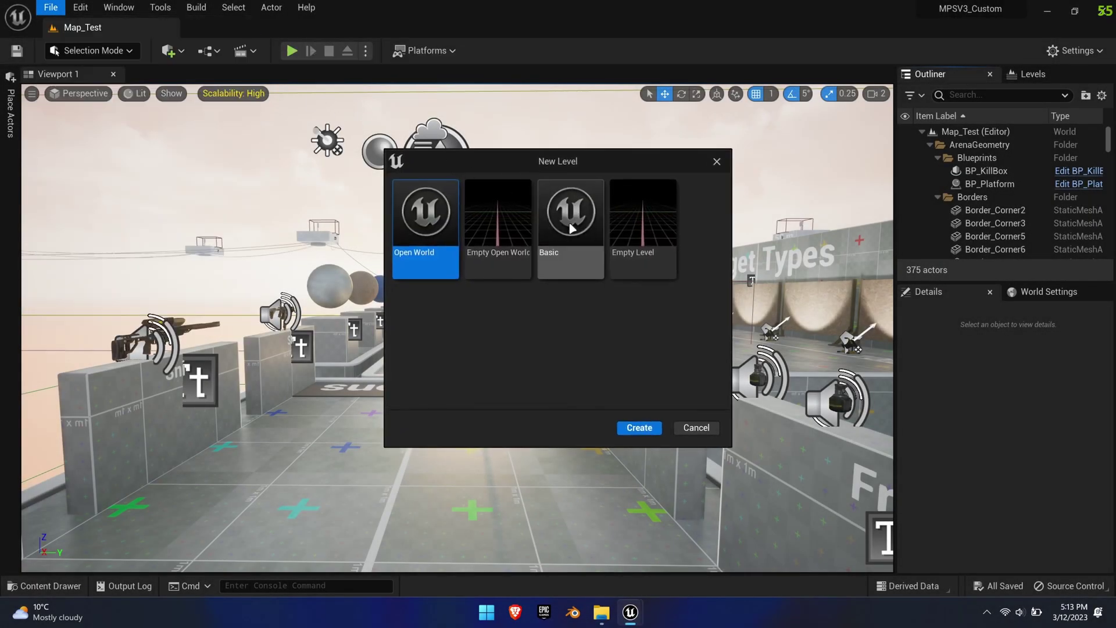
{"action": "left_click", "coordinate": [575, 256]}
{"action": "left_click", "coordinate": [639, 428]}
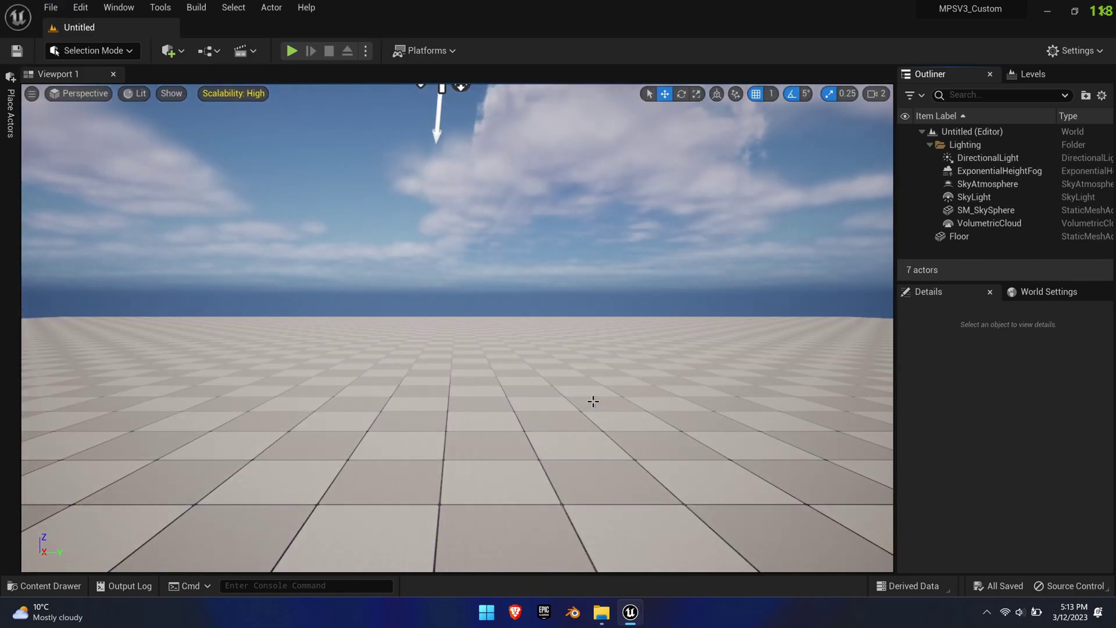
Search the project's Game folder for "cr mps" and place the CR_MPS control rig in the level
{"action": "key", "text": "ctrl+space"}
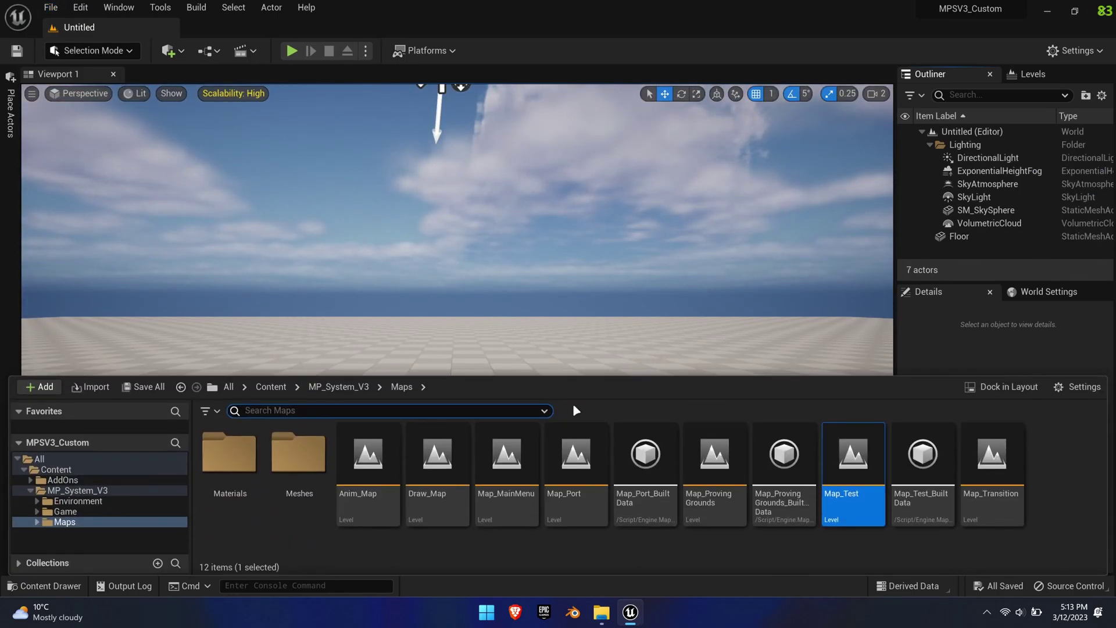
{"action": "type", "text": "cr mps"}
{"action": "left_click", "coordinate": [65, 511]}
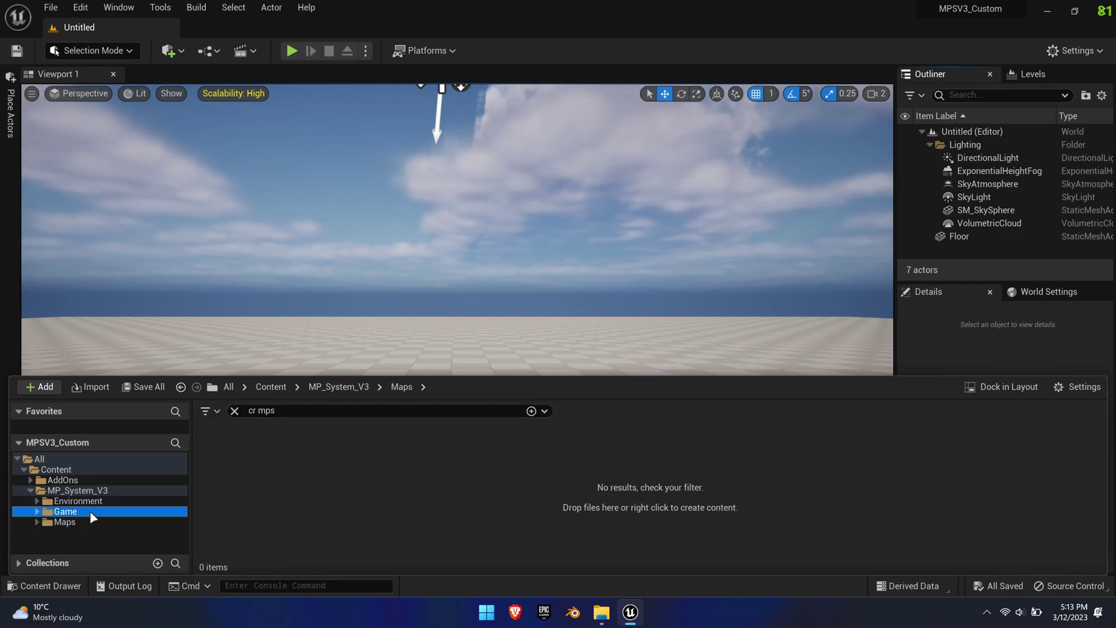
{"action": "left_click_drag", "start_coordinate": [678, 459], "coordinate": [494, 442]}
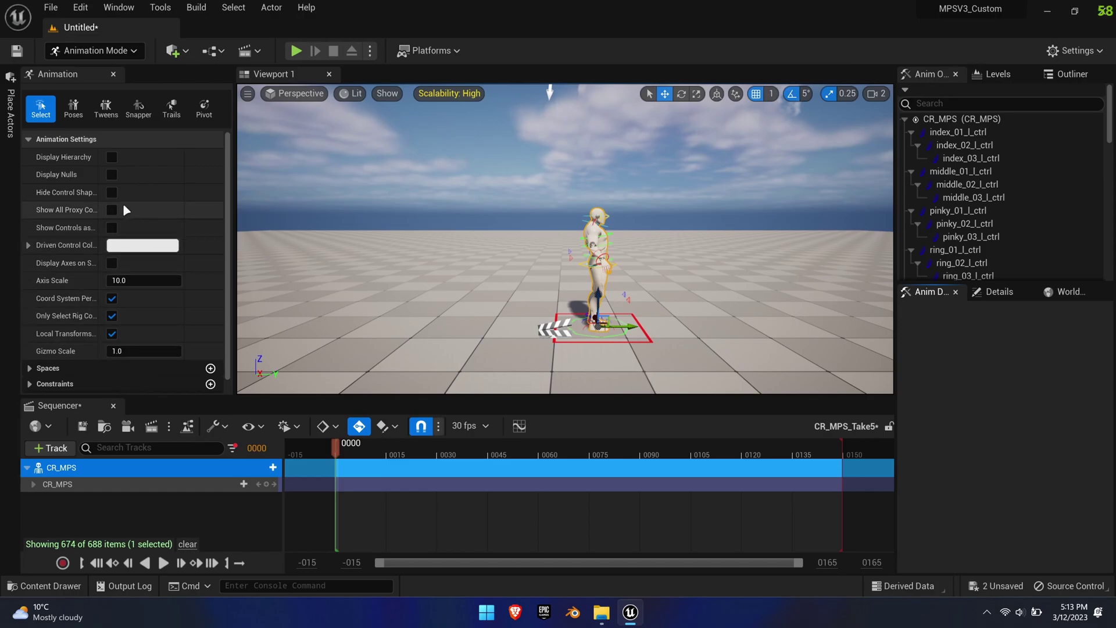
Widen the animation settings' label column and delete the CR_MPS control rig and Transform tracks from the sequence
{"action": "left_click_drag", "start_coordinate": [102, 192], "coordinate": [129, 192]}
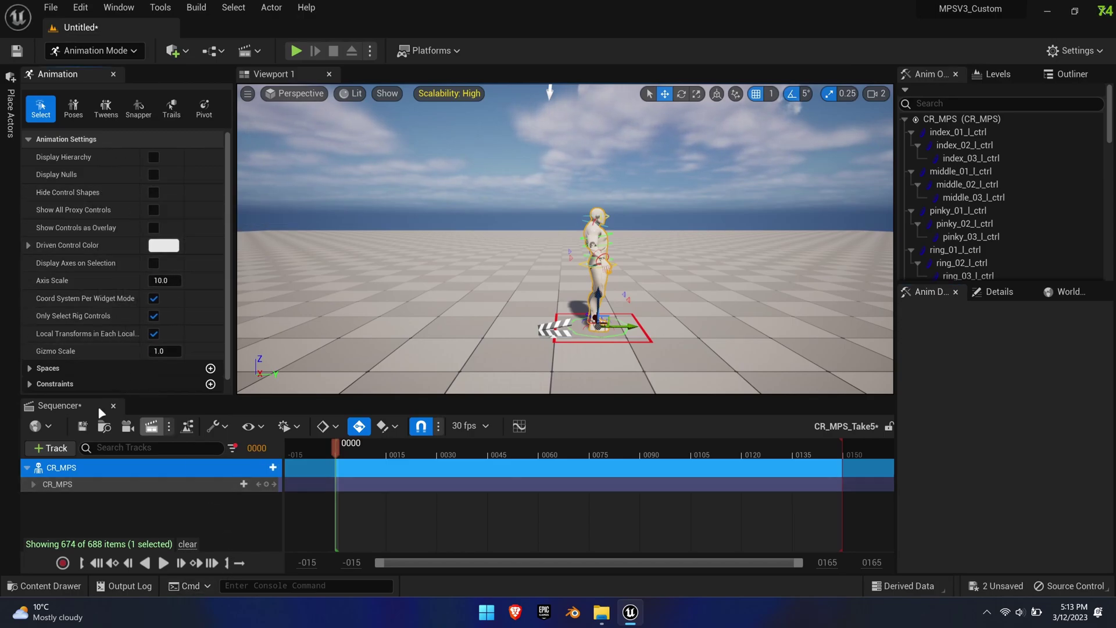
{"action": "left_click", "coordinate": [33, 483]}
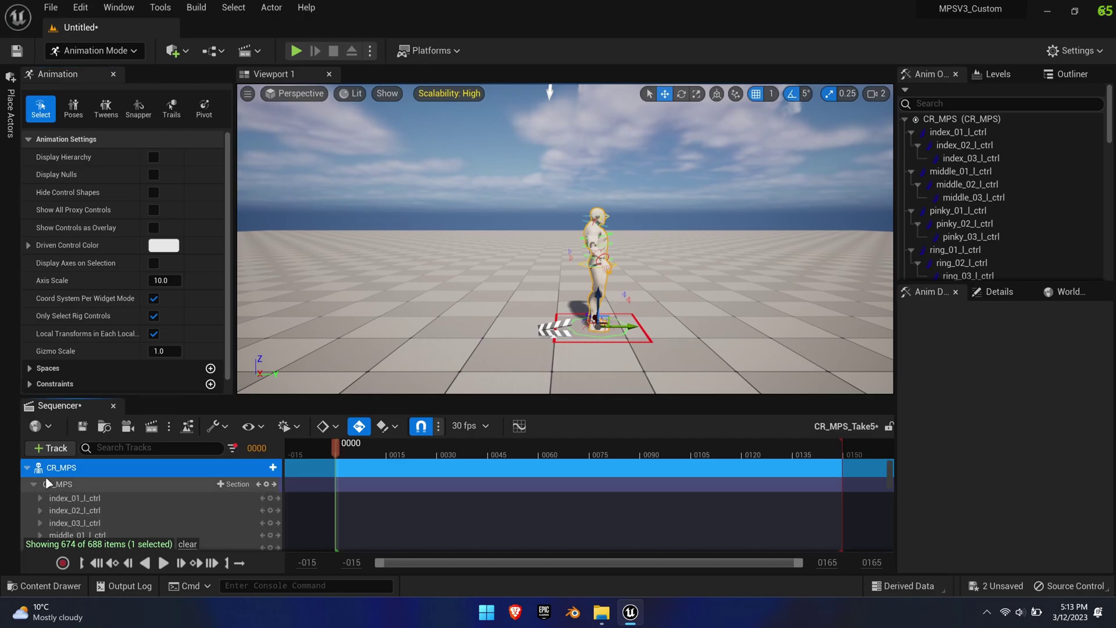
{"action": "left_click", "coordinate": [26, 467]}
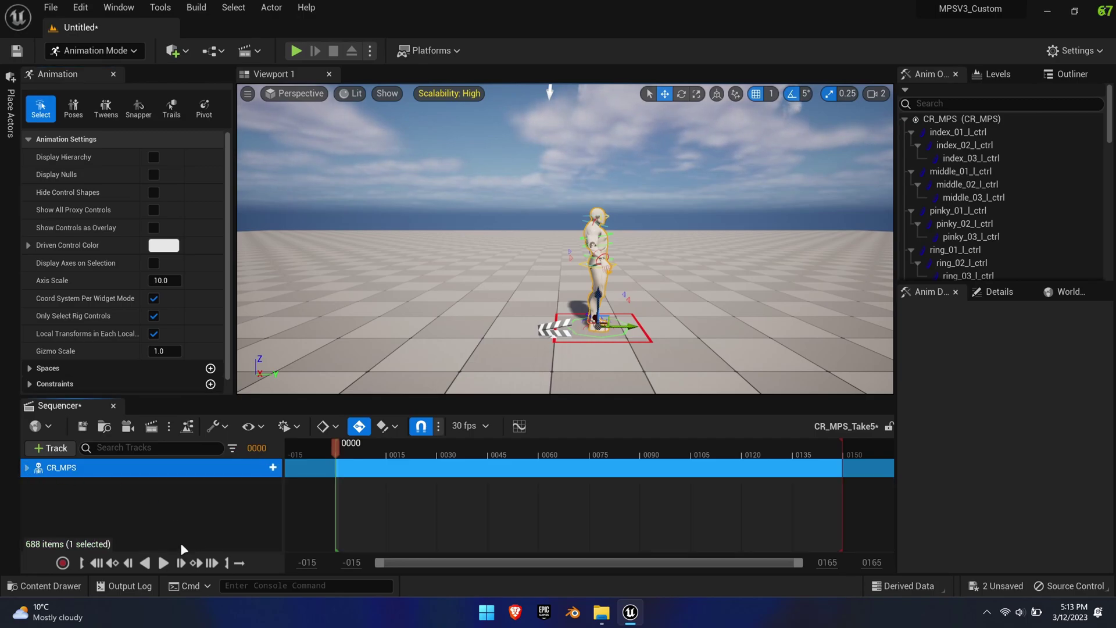
{"action": "left_click", "coordinate": [26, 467]}
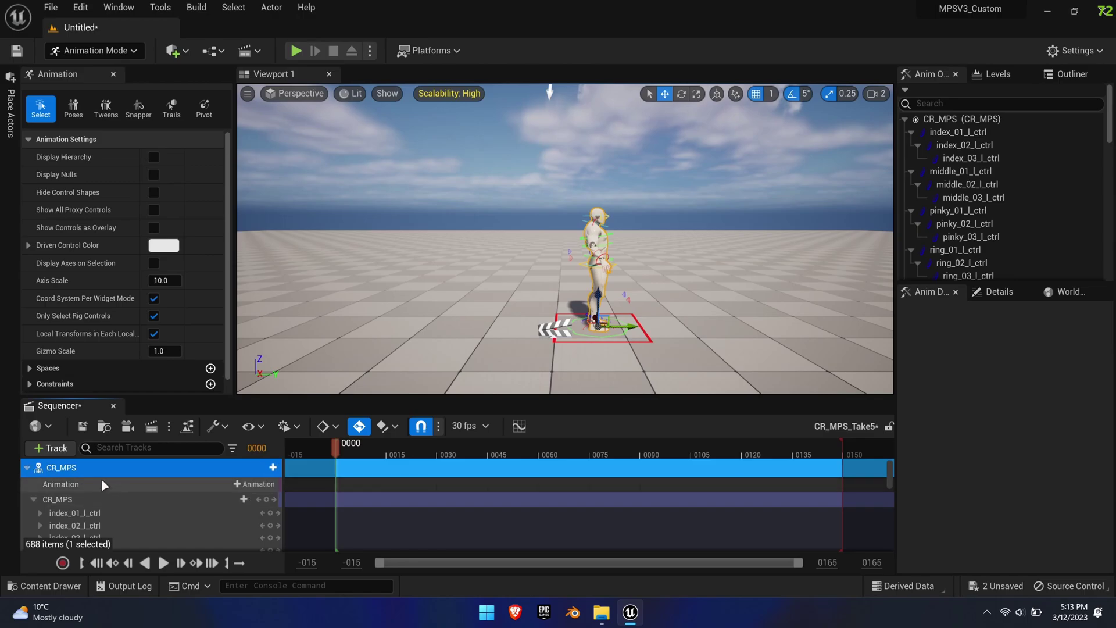
{"action": "left_click", "coordinate": [64, 500]}
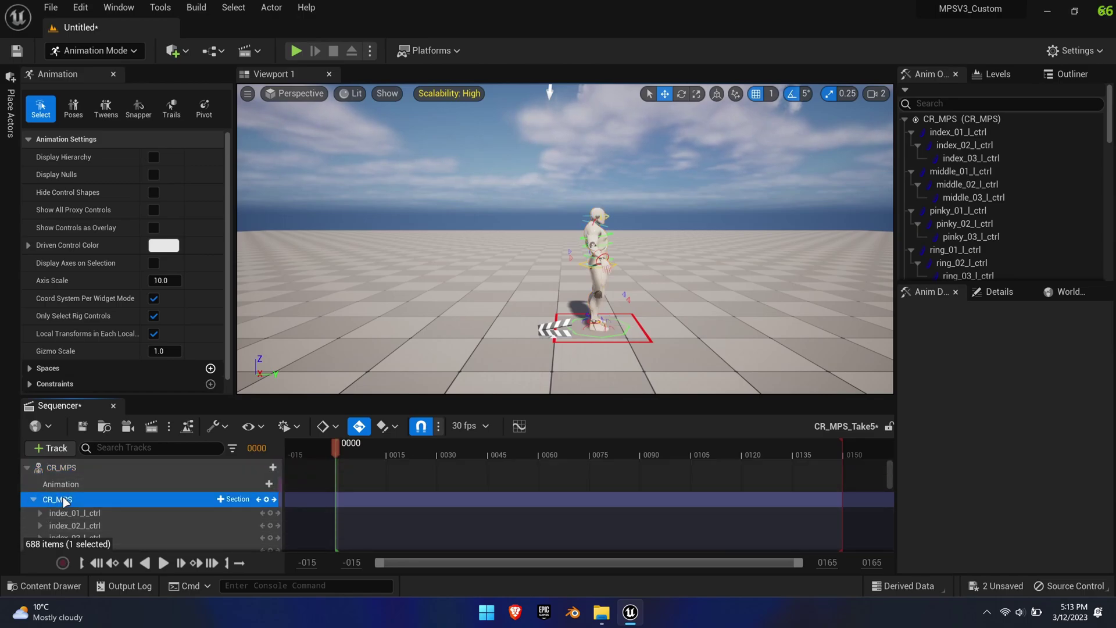
{"action": "left_click", "coordinate": [33, 499]}
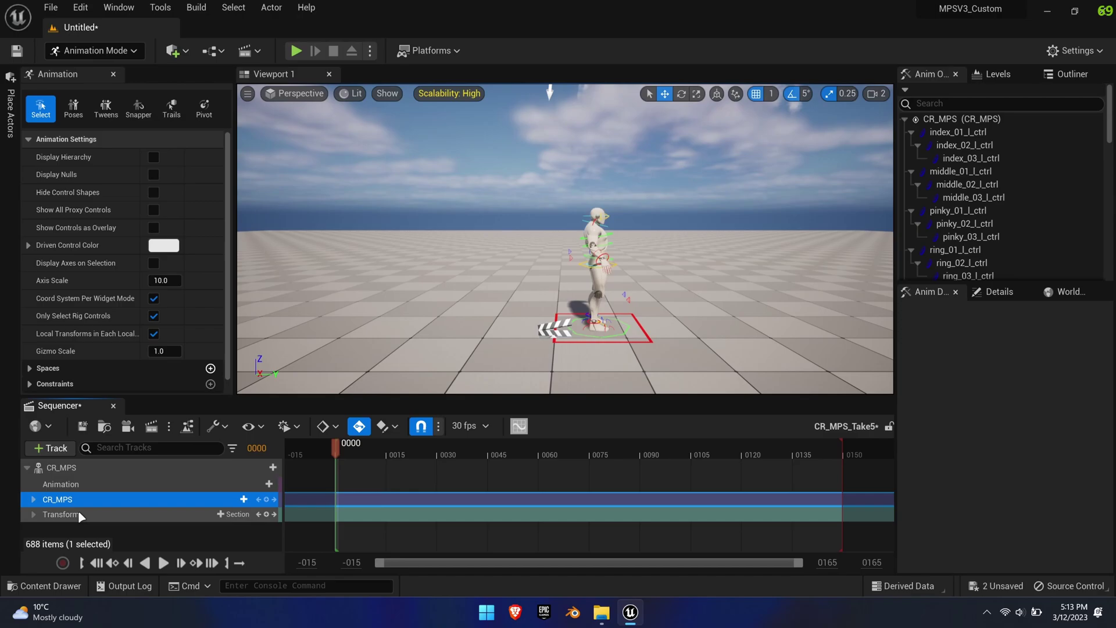
{"action": "key", "text": "Delete"}
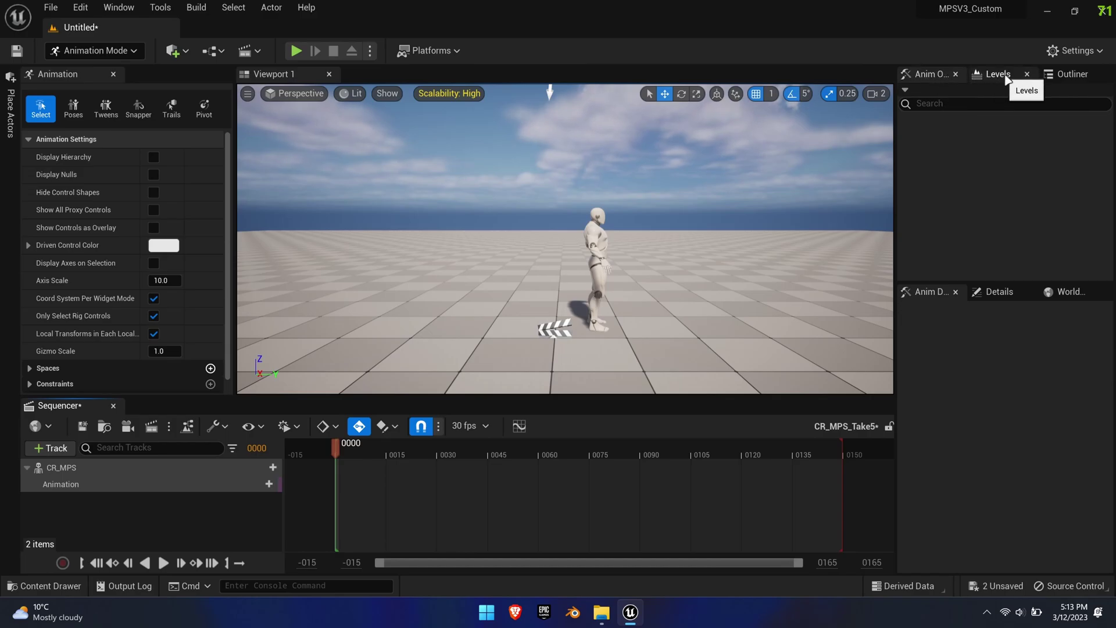
Show the Outliner and Details, search the placeable actors for "camer", and place a Camera Actor on the floor beside the character
{"action": "left_click", "coordinate": [1068, 74]}
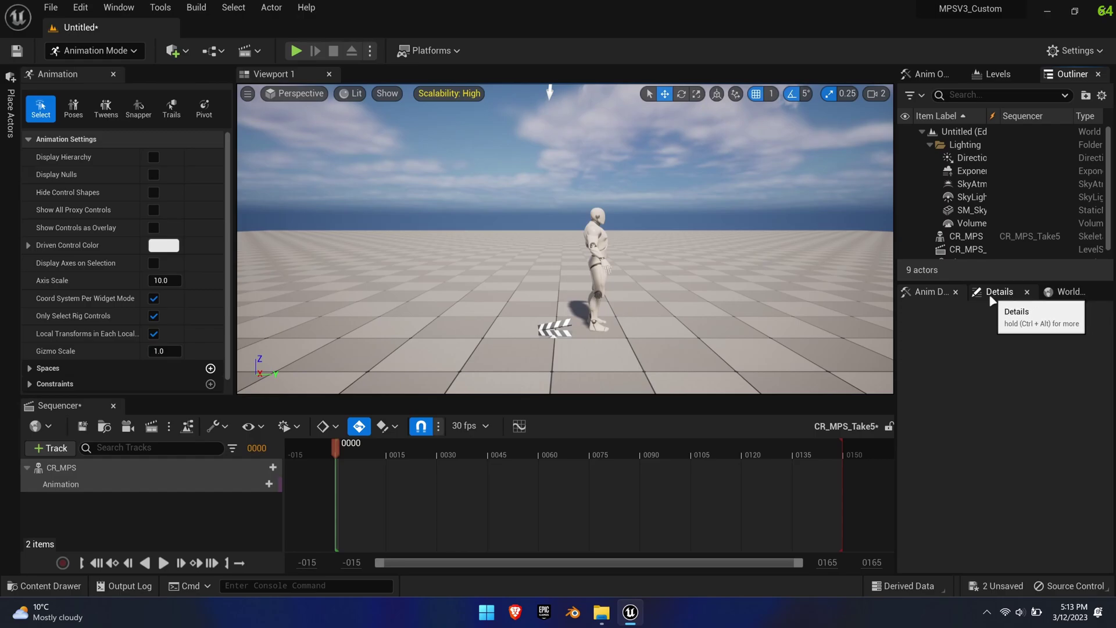
{"action": "left_click", "coordinate": [1008, 292]}
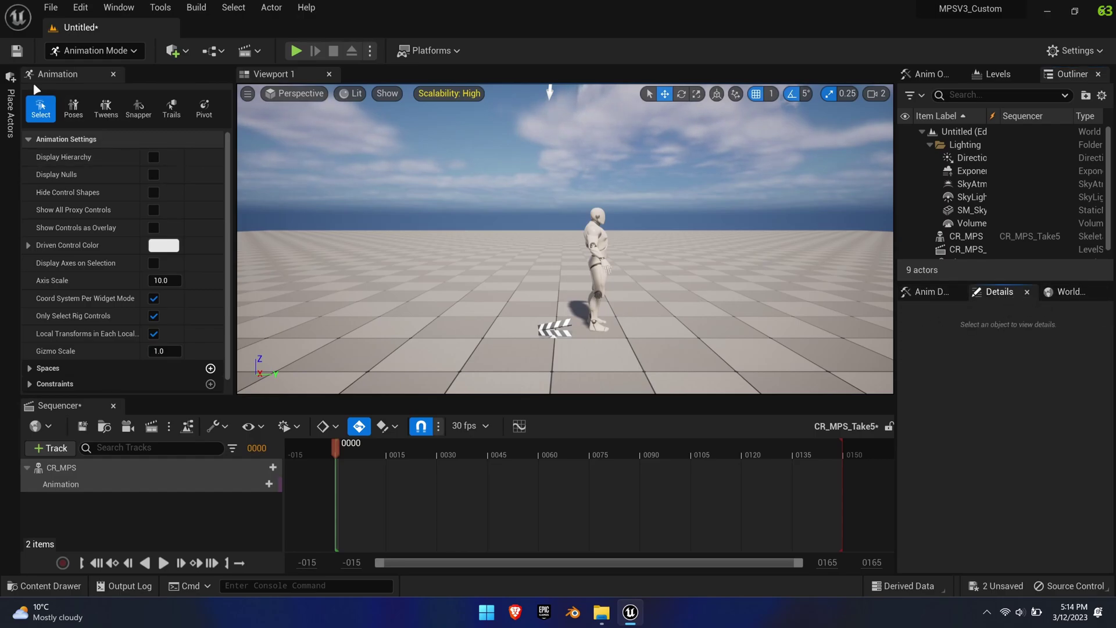
{"action": "left_click", "coordinate": [7, 105]}
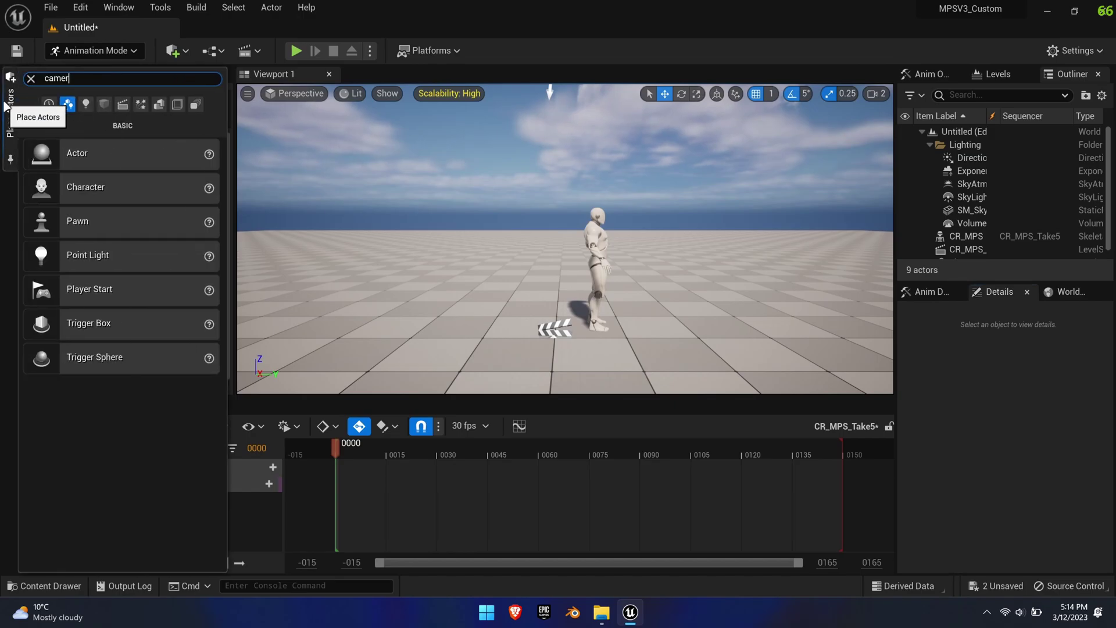
{"action": "type", "text": "camer"}
{"action": "left_click_drag", "start_coordinate": [87, 110], "coordinate": [438, 334]}
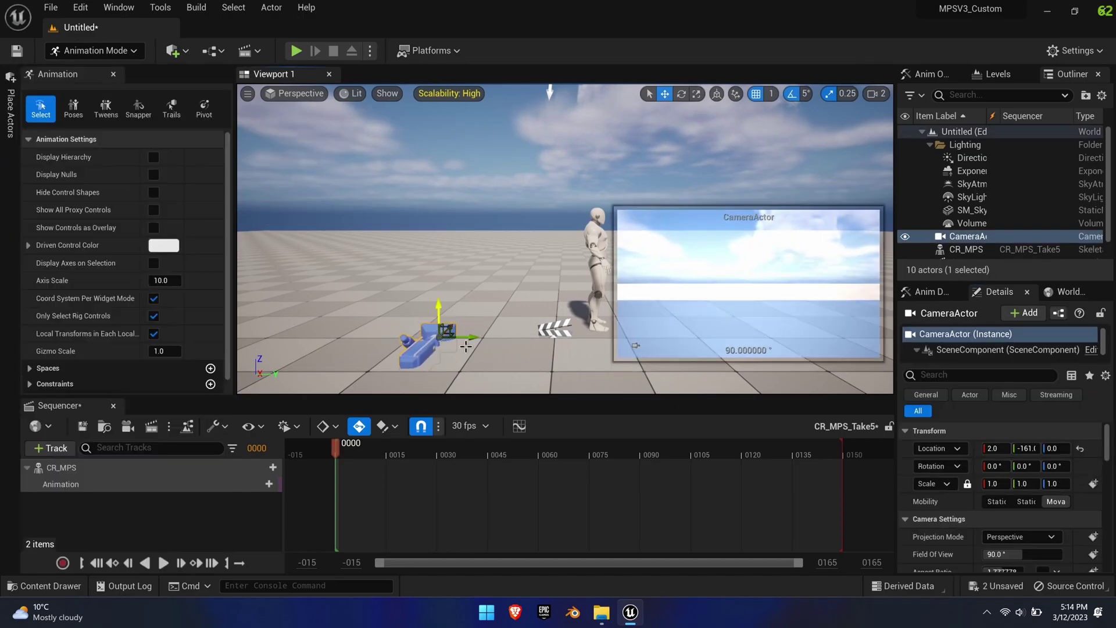
Attach the CameraActor to CR_MPS at the Camera_FP bone
{"action": "right_click", "coordinate": [980, 237]}
{"action": "mouse_move", "coordinate": [982, 477]}
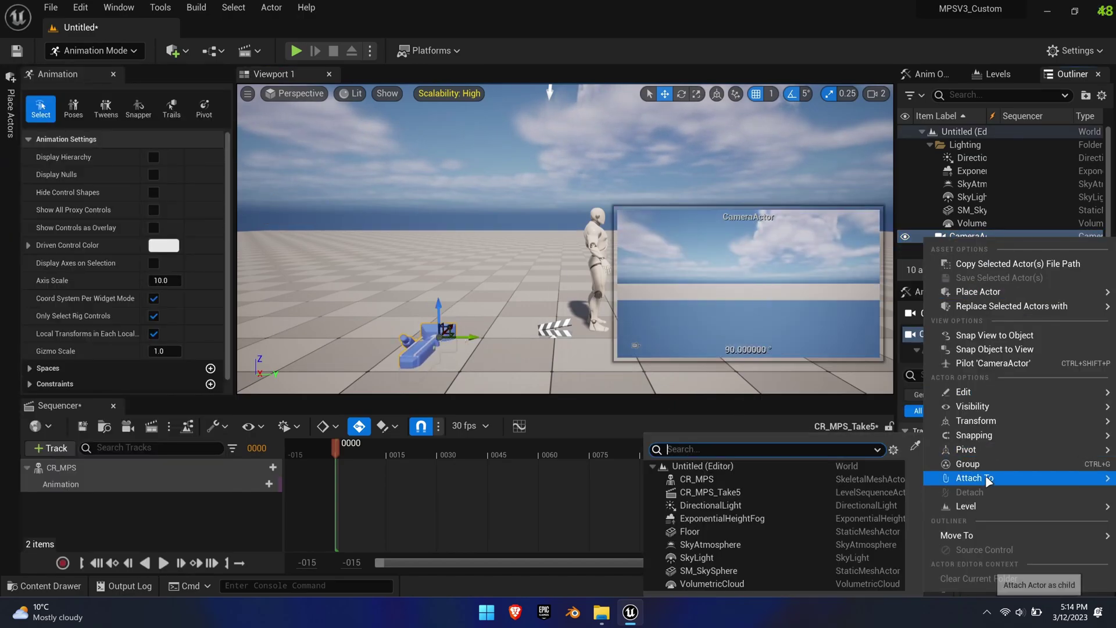
{"action": "left_click", "coordinate": [697, 479]}
{"action": "type", "text": "camera"}
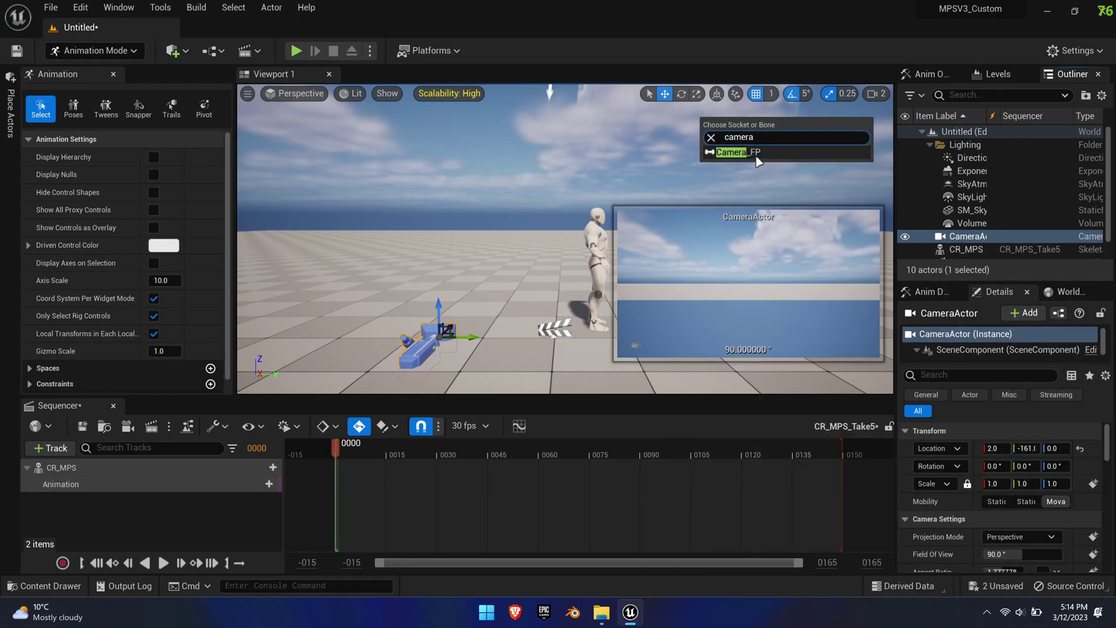
{"action": "left_click", "coordinate": [737, 152]}
Reset the CameraActor's relative location and rotation, and set its rotation to -90° on X and 90° on Z
{"action": "left_click", "coordinate": [1079, 449]}
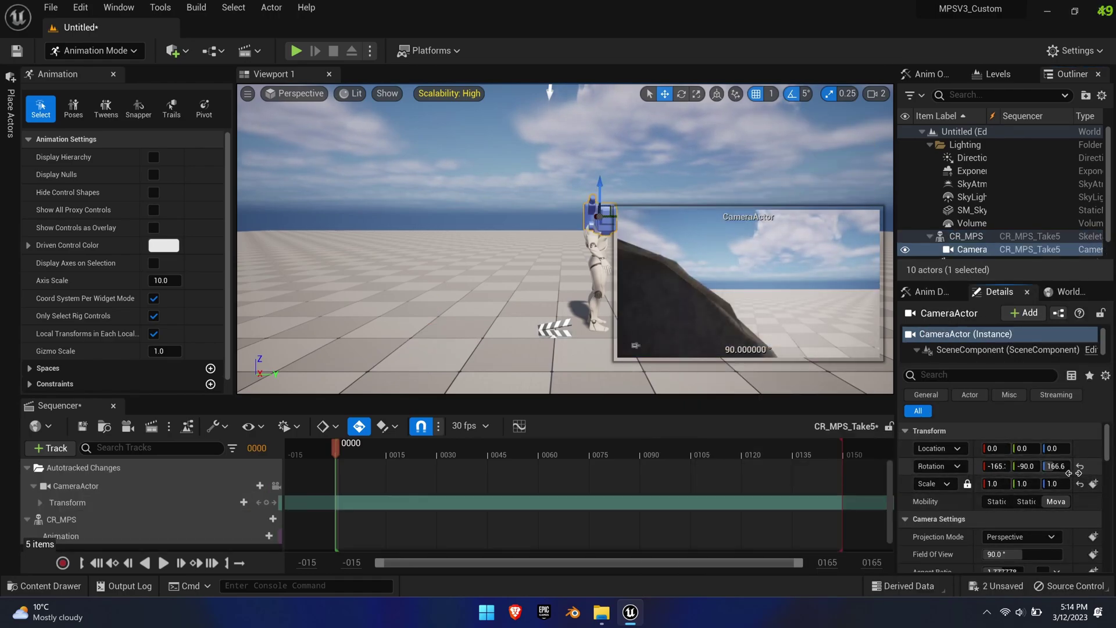
{"action": "left_click", "coordinate": [1079, 466]}
{"action": "left_click", "coordinate": [996, 466]}
{"action": "type", "text": "-90"}
{"action": "key", "text": "Tab"}
{"action": "key", "text": "Tab"}
{"action": "type", "text": "90"}
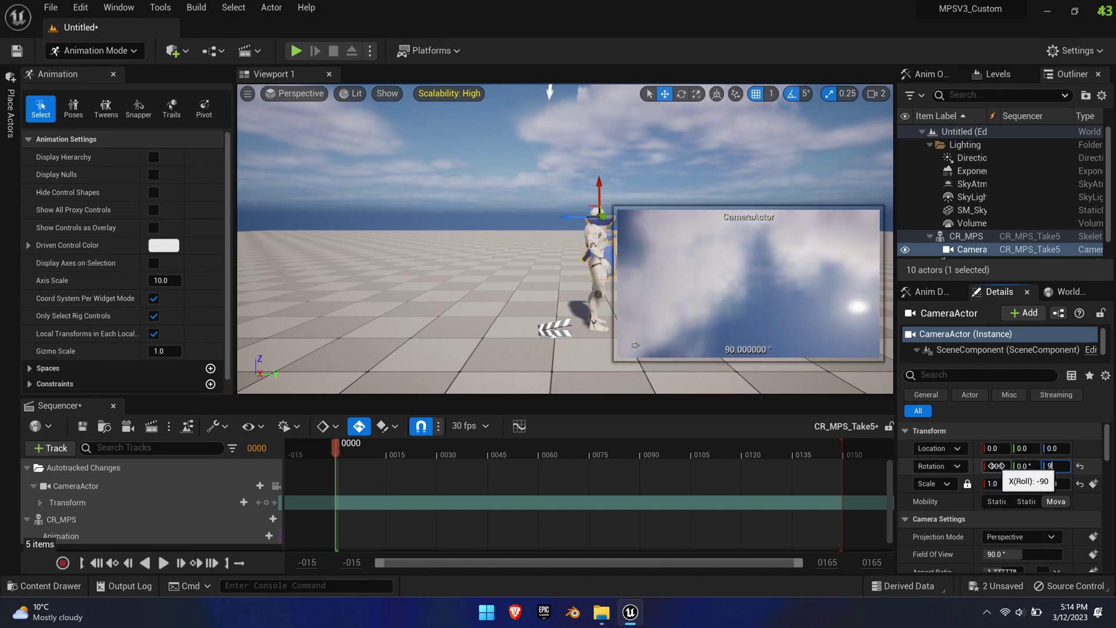
{"action": "key", "text": "Return"}
Search the AddOns folder for "hk433" and place the SK_HK433 skeletal mesh on the floor near the character
{"action": "key", "text": "ctrl+space"}
{"action": "type", "text": "hk433"}
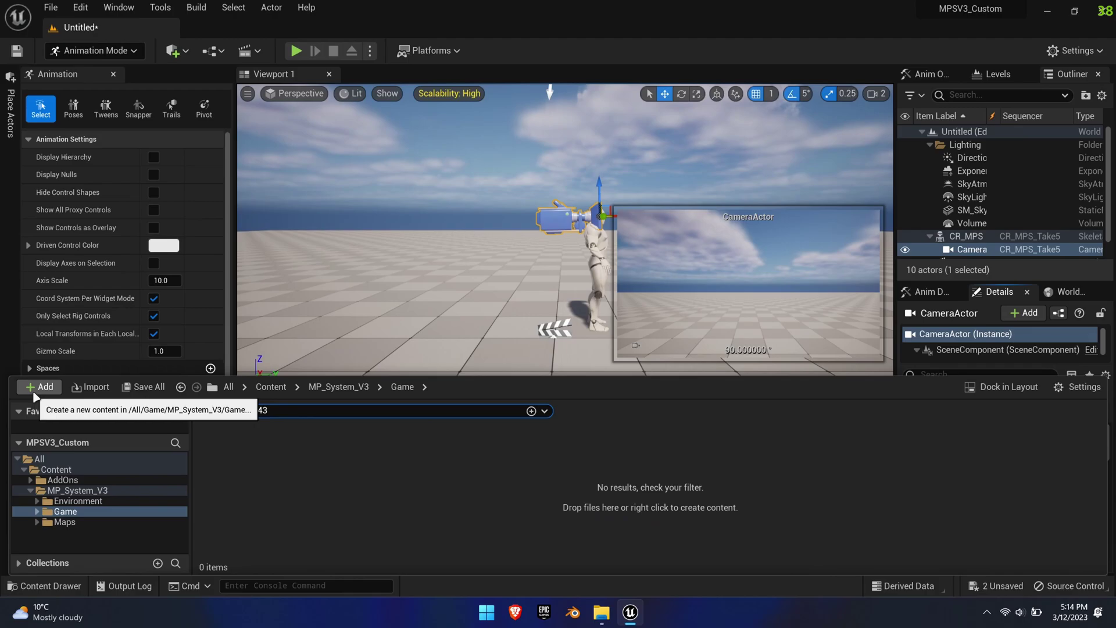
{"action": "left_click", "coordinate": [70, 480]}
{"action": "scroll", "coordinate": [647, 511], "scroll_direction": "down", "scroll_amount": 8}
{"action": "left_click_drag", "start_coordinate": [463, 521], "coordinate": [488, 333]}
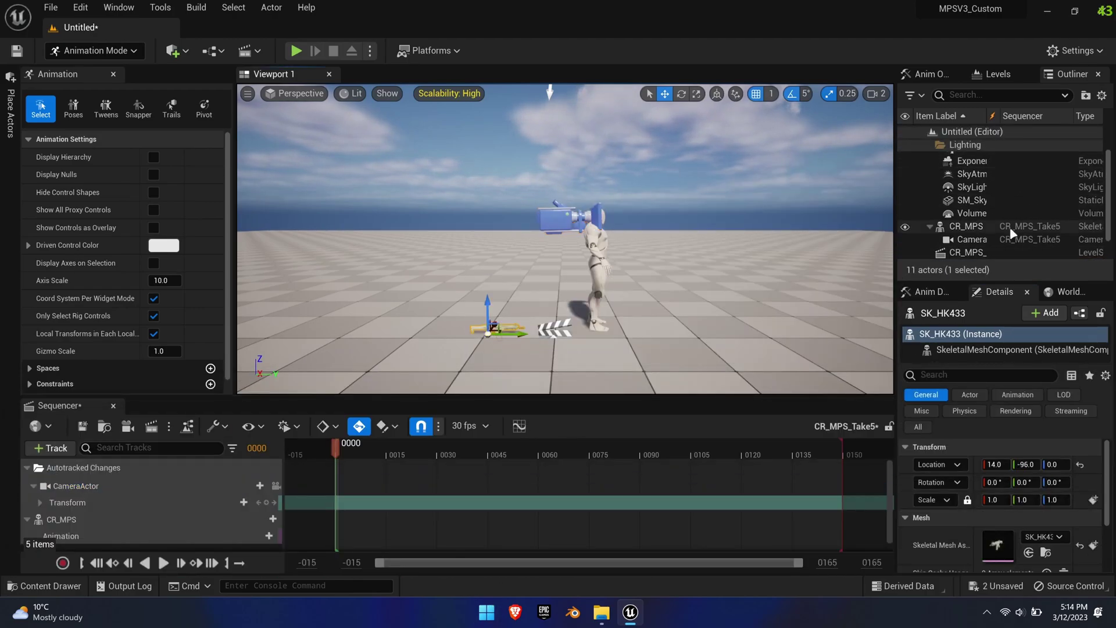
Attach SK_HK433 to the weapon bone of CR_MPS and reset its relative location and rotation
{"action": "scroll", "coordinate": [987, 244], "scroll_direction": "down", "scroll_amount": 1}
{"action": "right_click", "coordinate": [982, 252]}
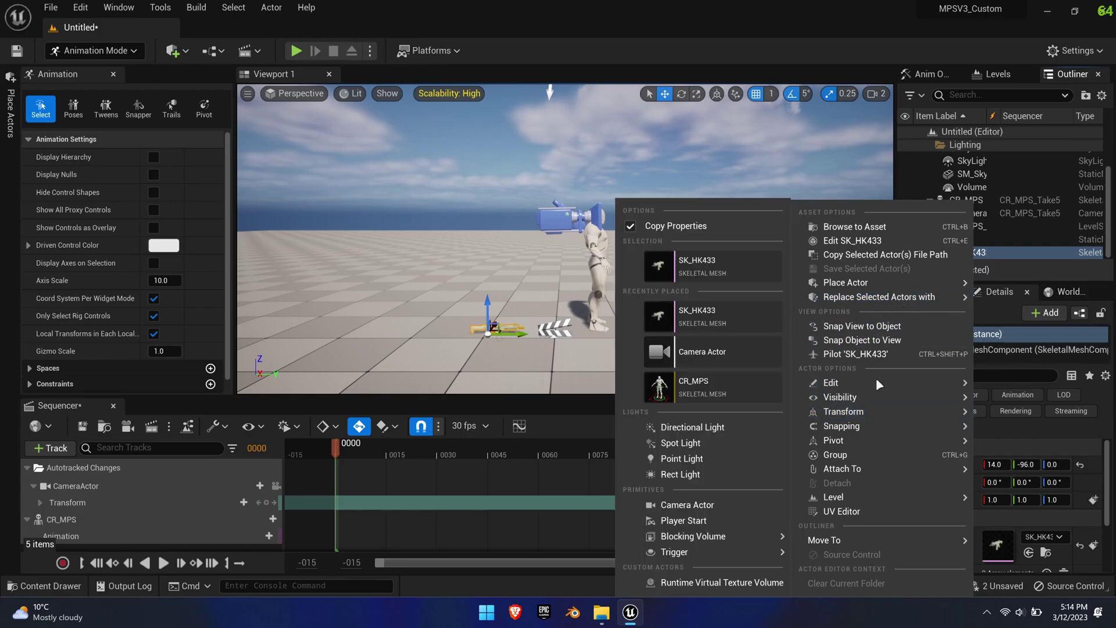
{"action": "mouse_move", "coordinate": [842, 468]}
{"action": "left_click", "coordinate": [622, 452]}
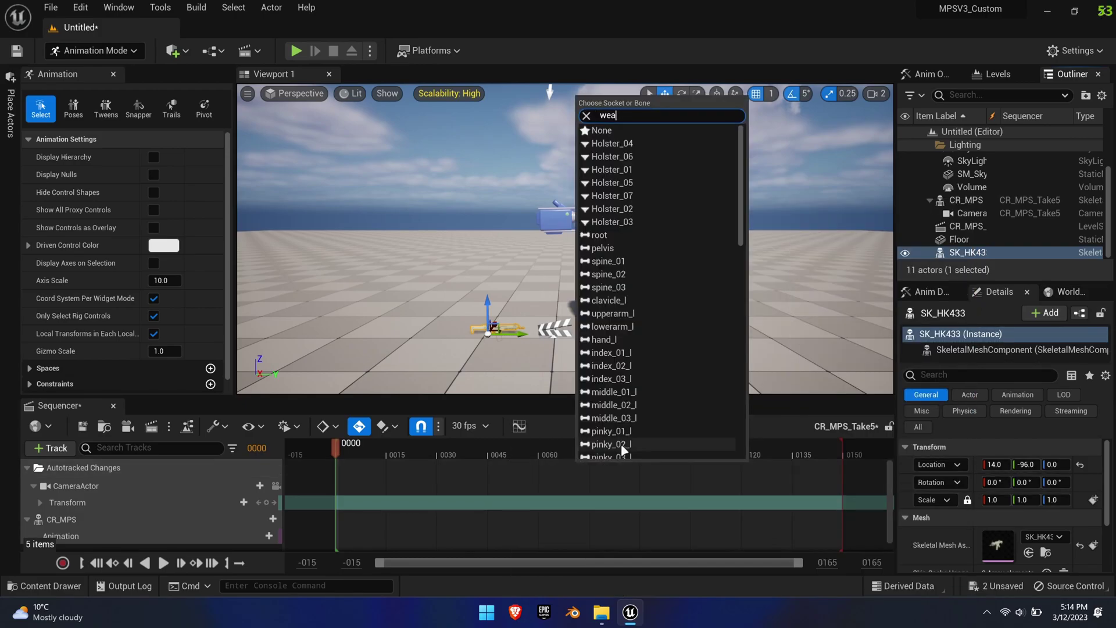
{"action": "left_click", "coordinate": [633, 134]}
{"action": "left_click", "coordinate": [1079, 482]}
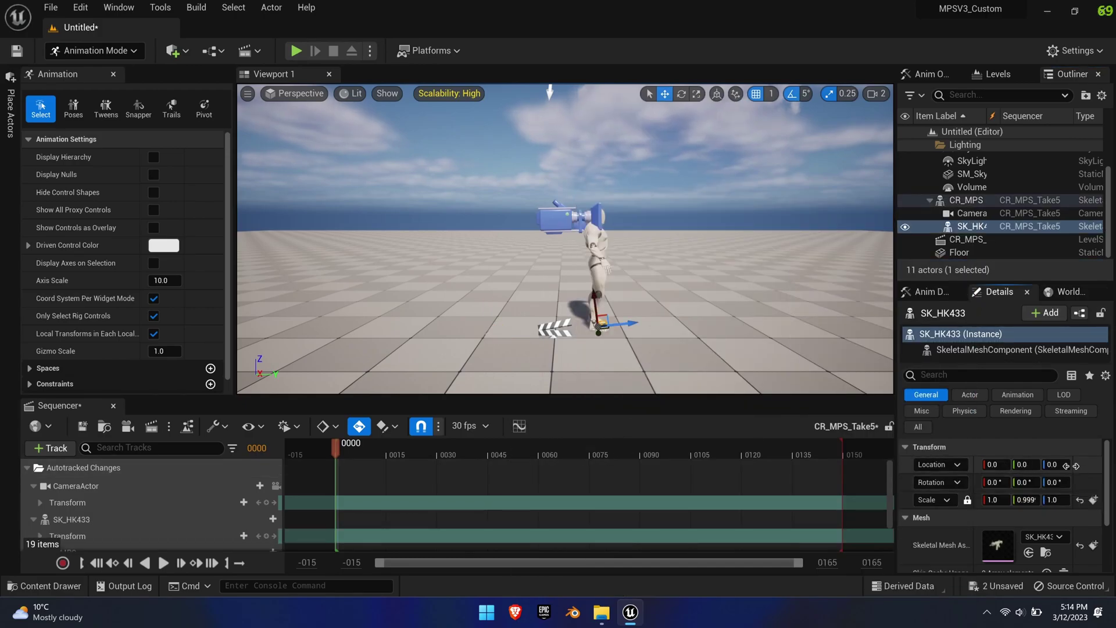
{"action": "key", "text": "f"}
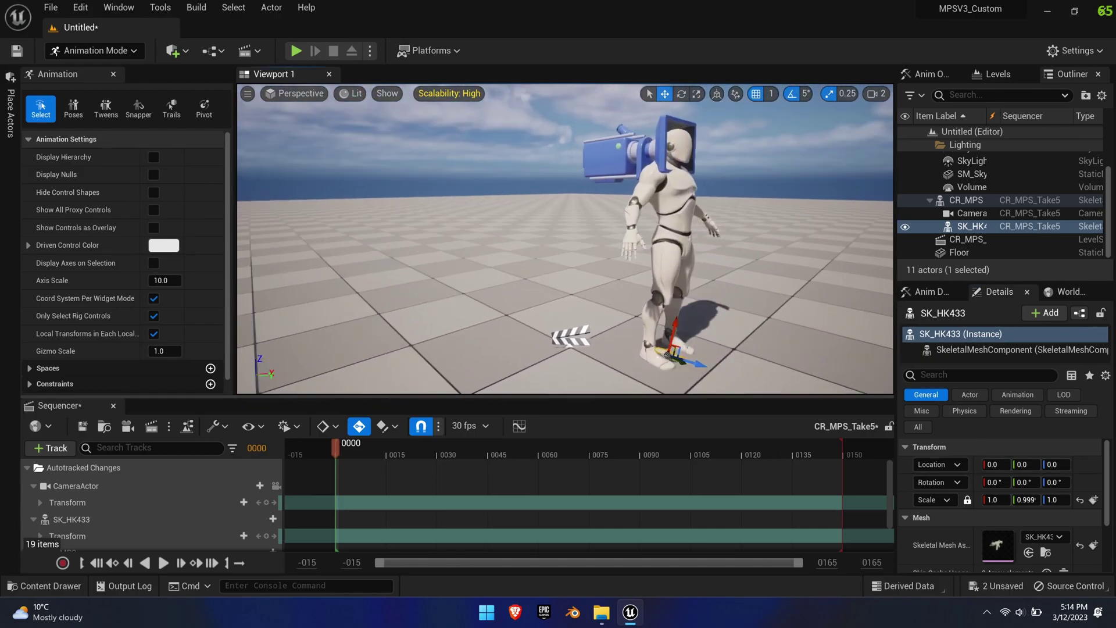
Search the animations for "smg first d" and add SMG_FirstDraw to CR_MPS's Animation track
{"action": "left_click", "coordinate": [121, 505]}
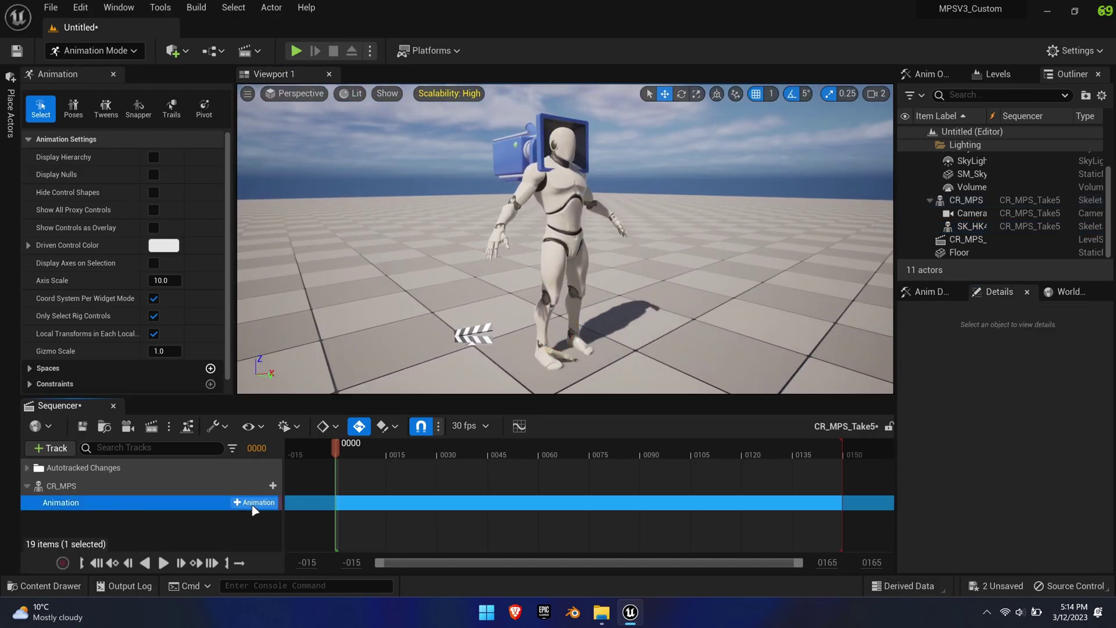
{"action": "left_click", "coordinate": [253, 503]}
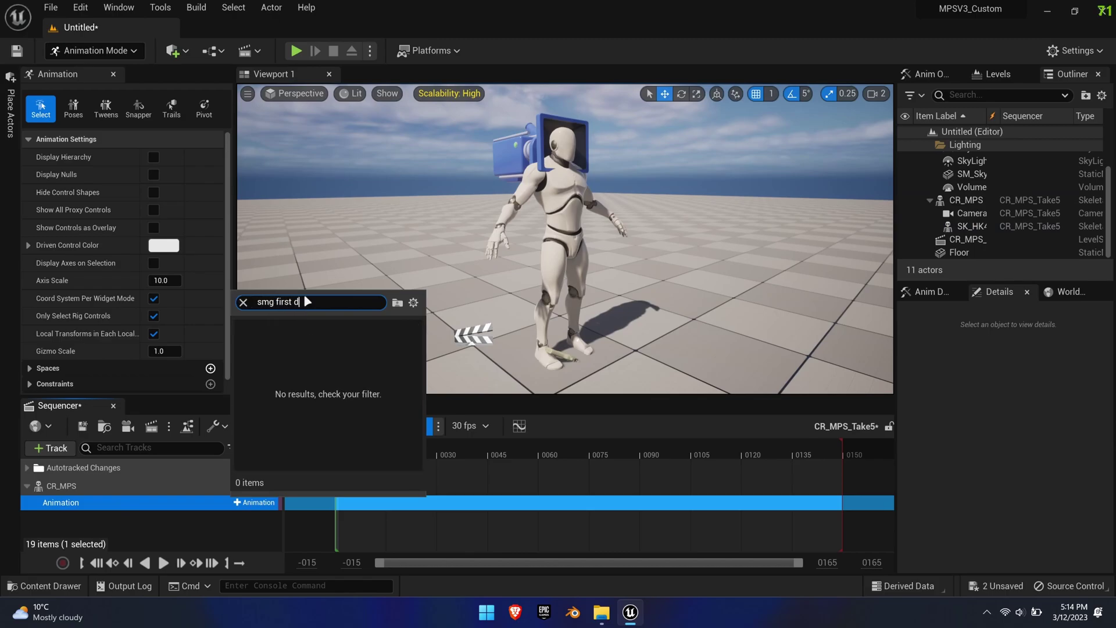
{"action": "left_click", "coordinate": [311, 337]}
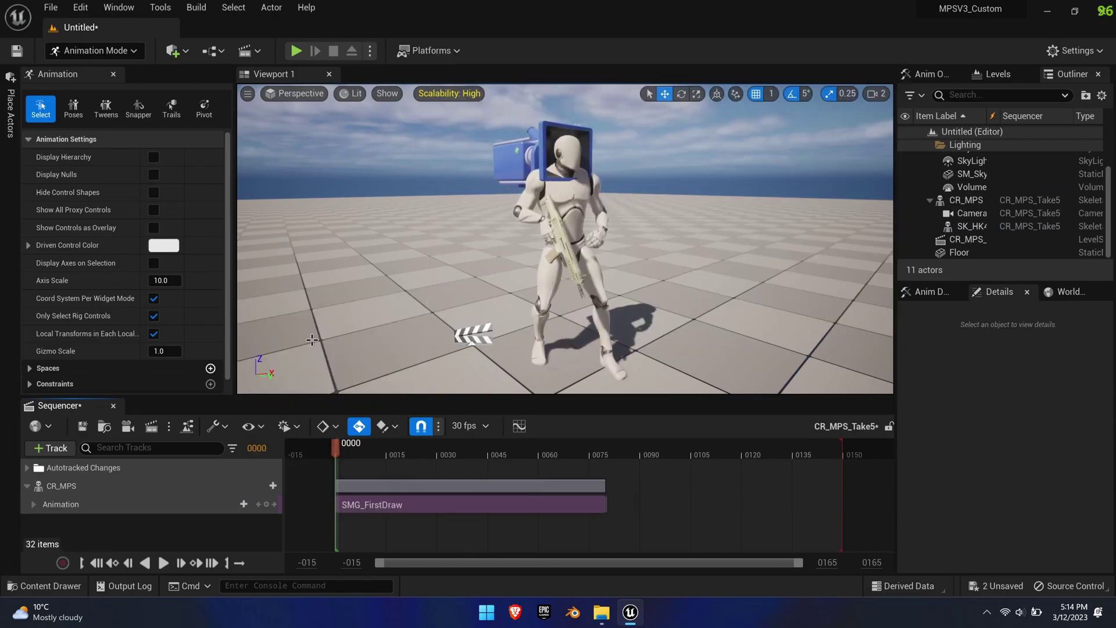
Shorten the sequence's playback range to the end of the SMG_FirstDraw clip, play it back, and return to frame 0
{"action": "left_click_drag", "start_coordinate": [844, 450], "coordinate": [599, 456]}
{"action": "left_click", "coordinate": [163, 563]}
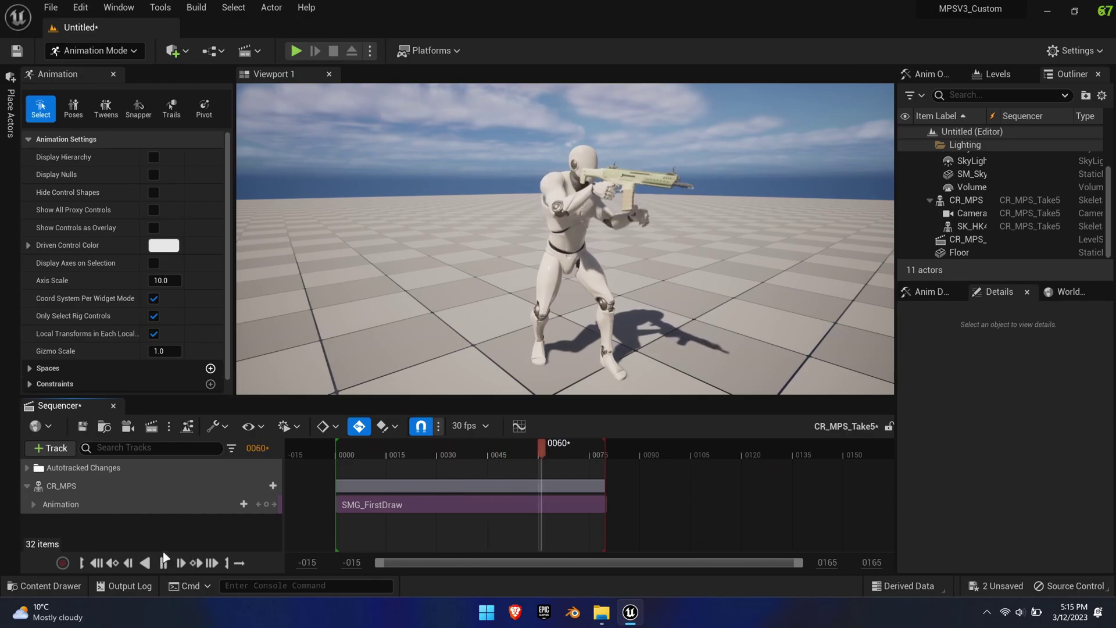
{"action": "left_click", "coordinate": [96, 562]}
Bake the CR_MPS animation to the CR_MPS control rig with Reduce Keys enabled
{"action": "right_click", "coordinate": [74, 492]}
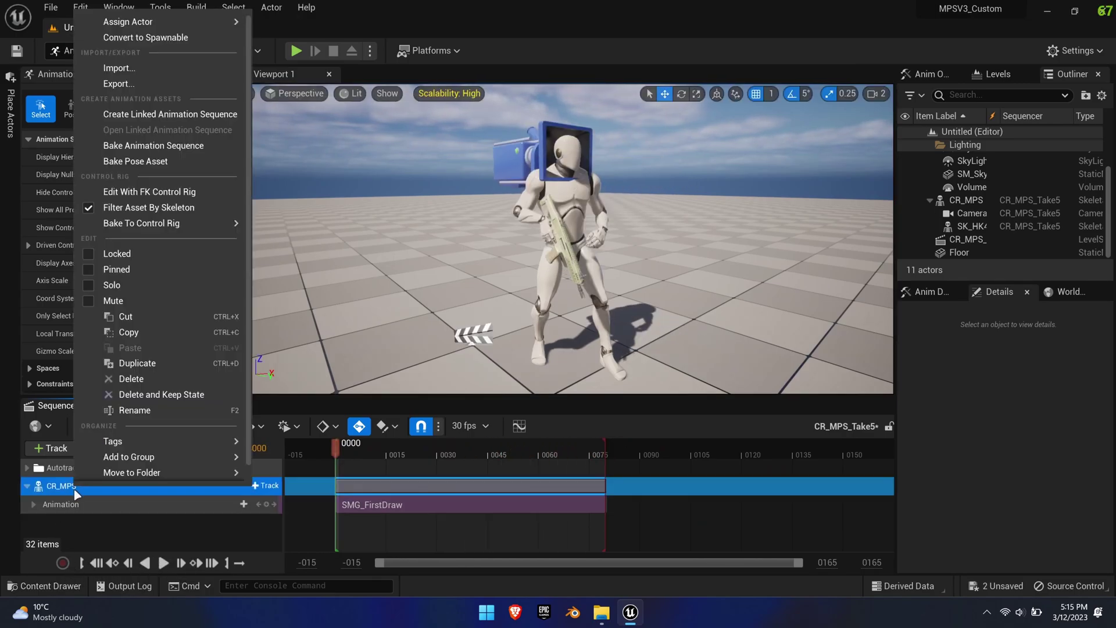
{"action": "mouse_move", "coordinate": [169, 223]}
{"action": "left_click", "coordinate": [292, 249]}
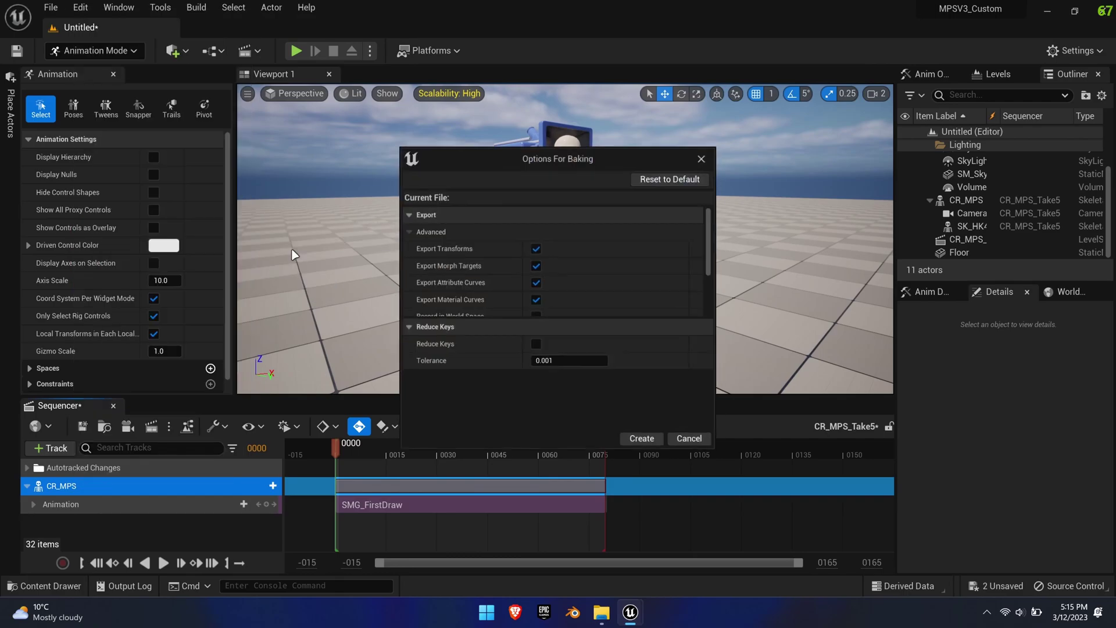
{"action": "left_click", "coordinate": [535, 345]}
{"action": "scroll", "coordinate": [650, 294], "scroll_direction": "down", "scroll_amount": 3}
{"action": "left_click", "coordinate": [645, 445]}
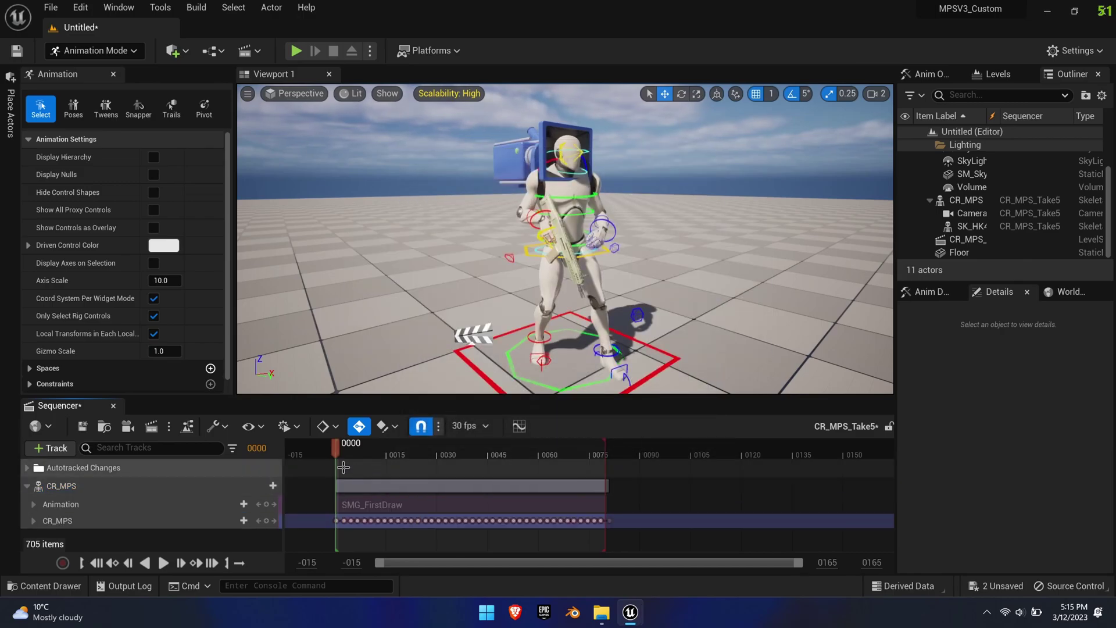
Move the playhead to frame -1 and add a second section to the CR_MPS control rig track
{"action": "mouse_move", "coordinate": [337, 447]}
{"action": "left_mouse_down"}
{"action": "mouse_move", "coordinate": [601, 442]}
{"action": "mouse_move", "coordinate": [332, 457]}
{"action": "left_mouse_up"}
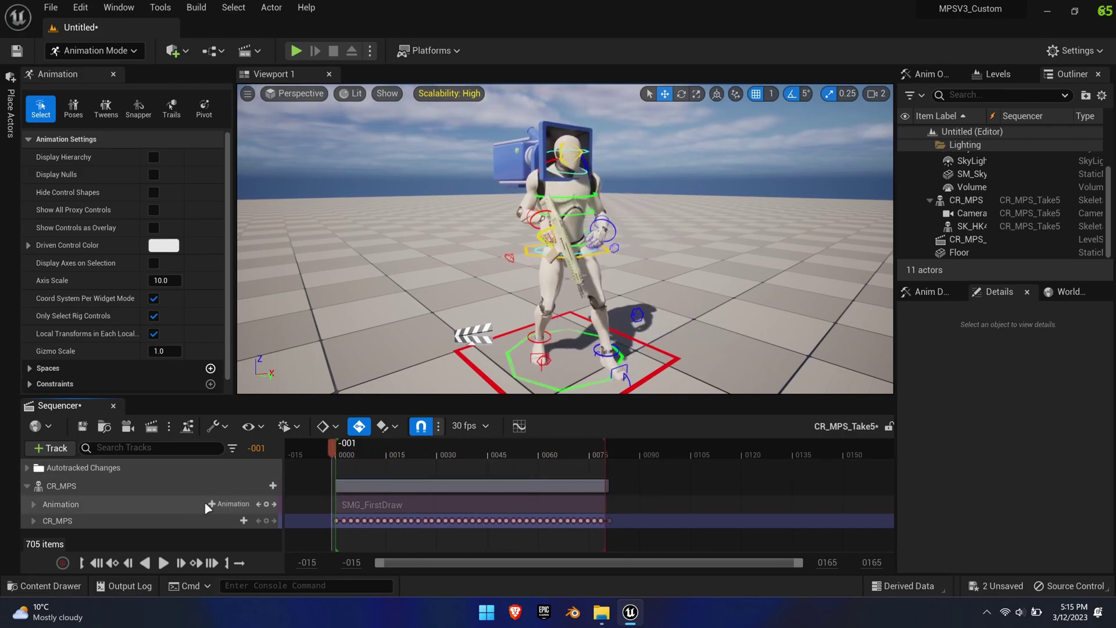
{"action": "right_click", "coordinate": [82, 519]}
{"action": "mouse_move", "coordinate": [177, 241]}
{"action": "left_click", "coordinate": [258, 245]}
{"action": "scroll", "coordinate": [128, 515], "scroll_direction": "down", "scroll_amount": 1}
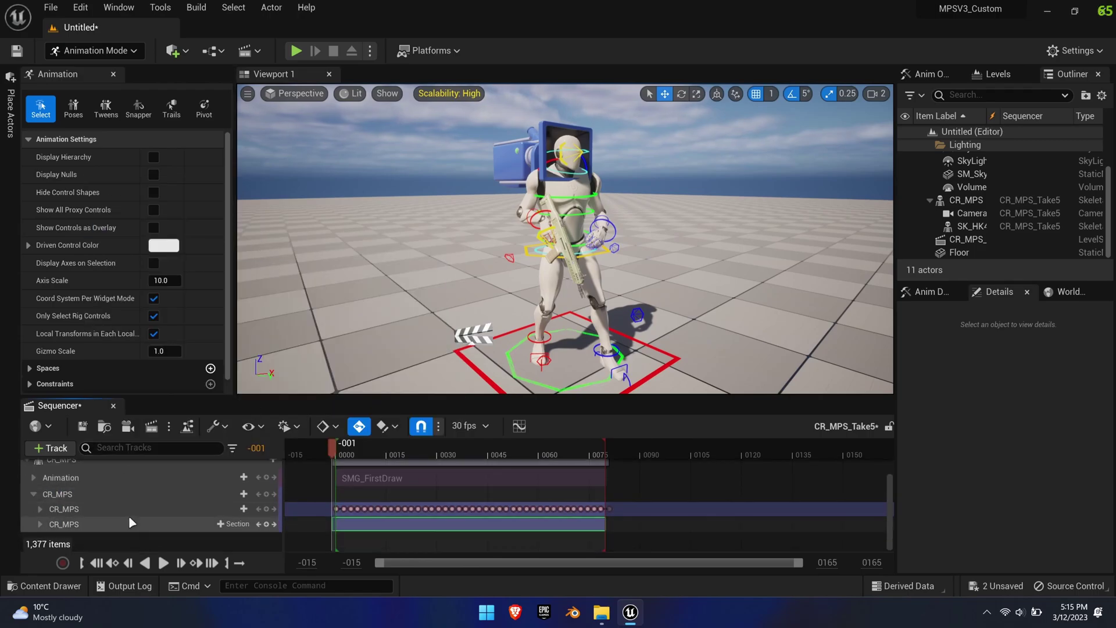
Select the second CR_MPS section and the hand_l_ctrl control, and filter the tracks to Selected Control Rig Controls
{"action": "left_click", "coordinate": [72, 525]}
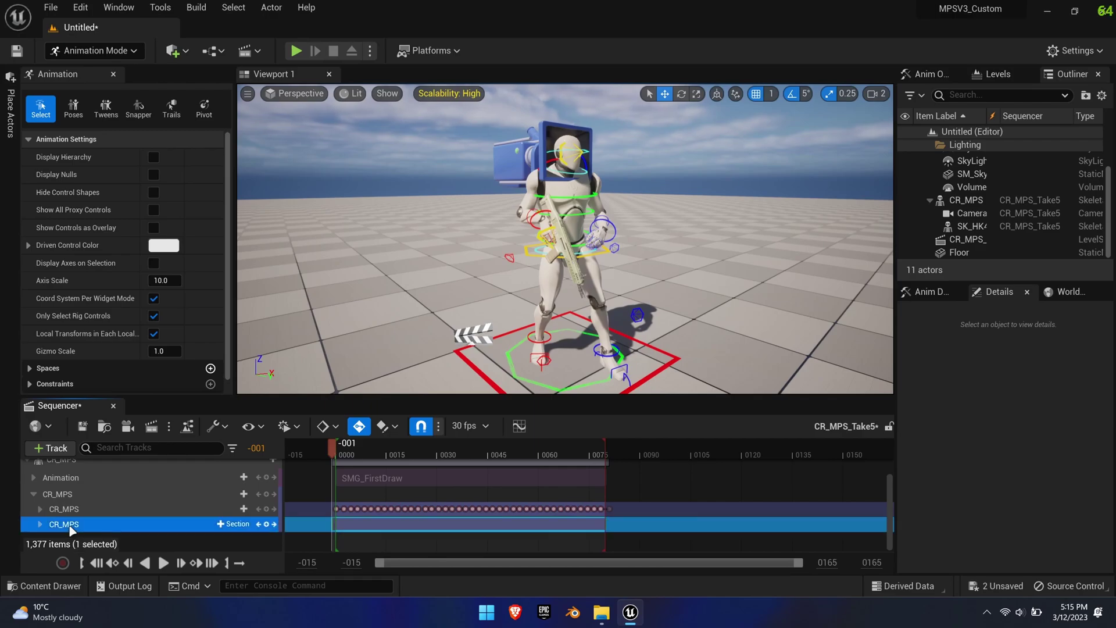
{"action": "right_click_drag", "start_coordinate": [565, 238], "coordinate": [638, 297]}
{"action": "key", "text": "w"}
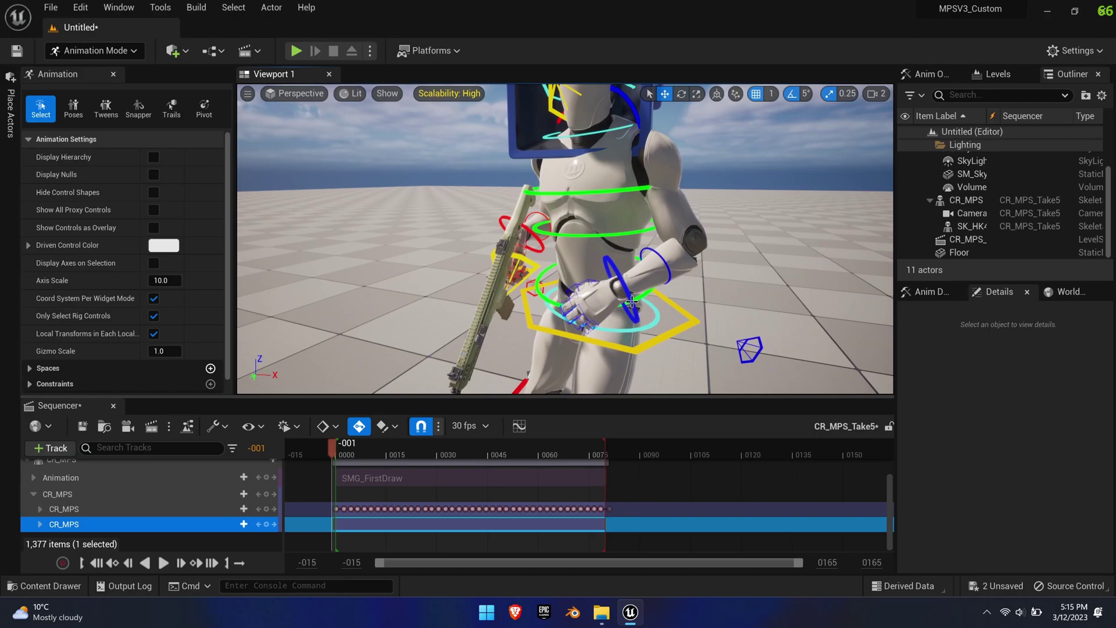
{"action": "left_click", "coordinate": [631, 300]}
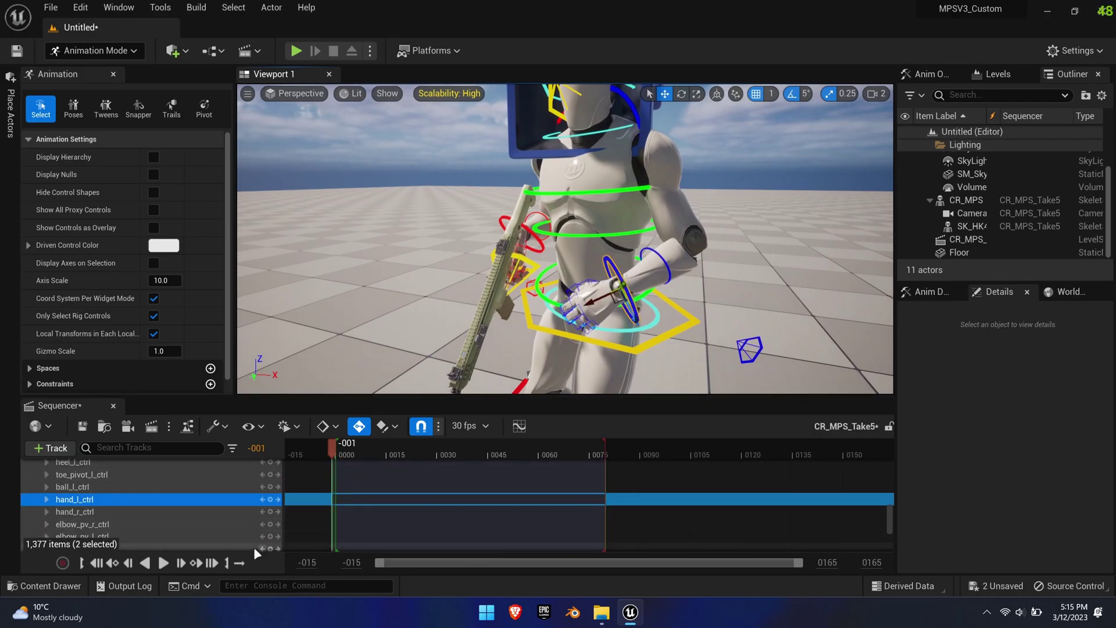
{"action": "left_click", "coordinate": [231, 449]}
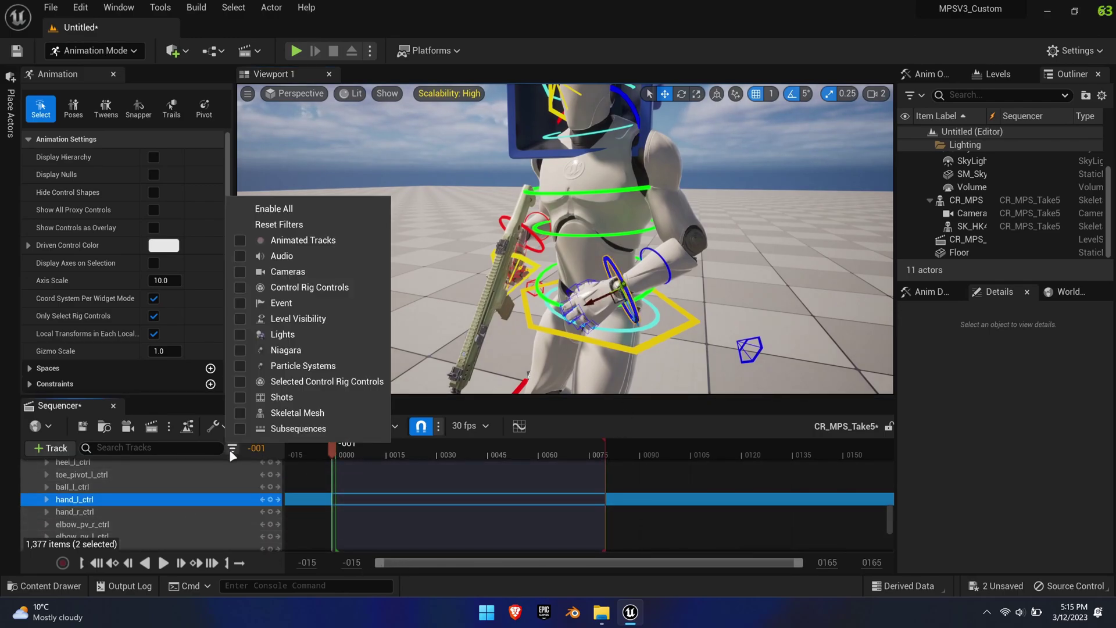
{"action": "left_click", "coordinate": [314, 381]}
Key hand_l_ctrl in the second CR_MPS section at frames -1 and 14
{"action": "right_click_drag", "start_coordinate": [461, 361], "coordinate": [446, 342]}
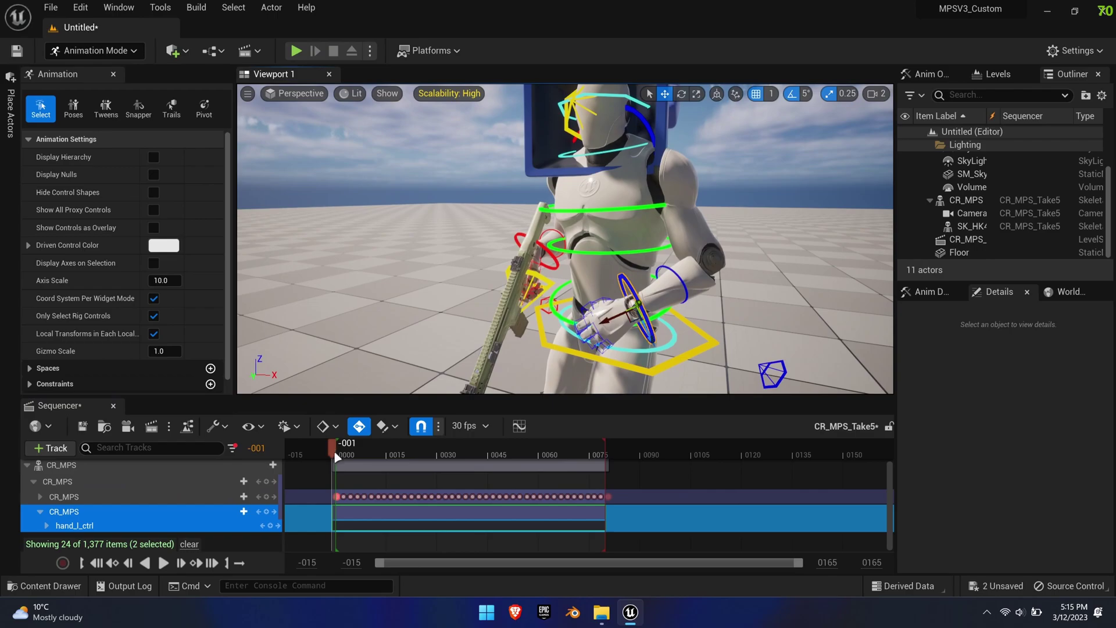
{"action": "left_click", "coordinate": [374, 527]}
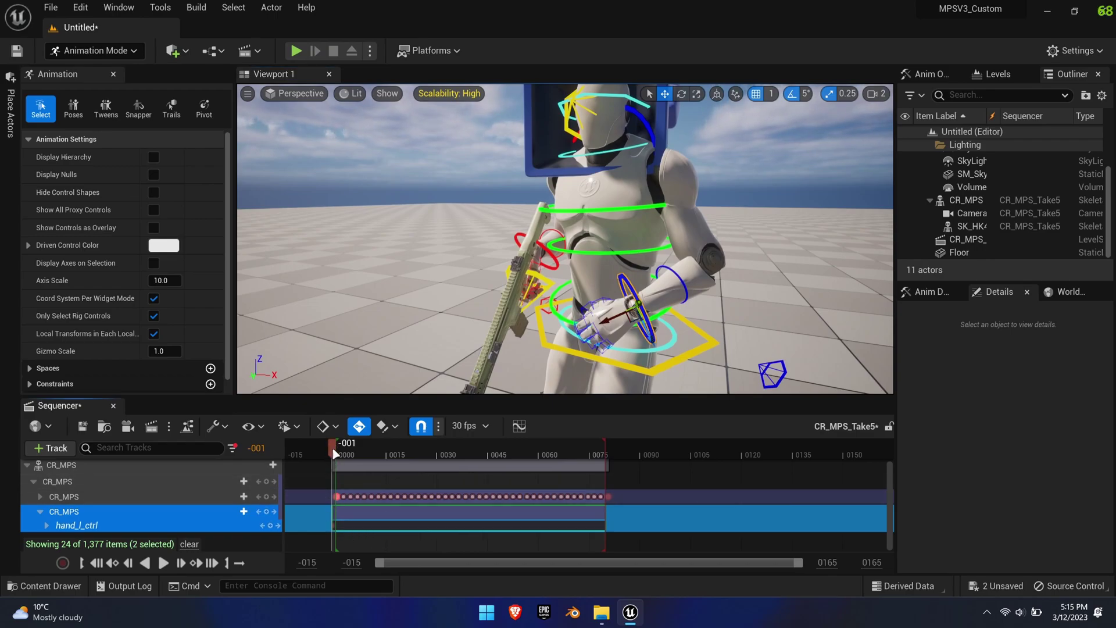
{"action": "left_click_drag", "start_coordinate": [330, 445], "coordinate": [383, 456]}
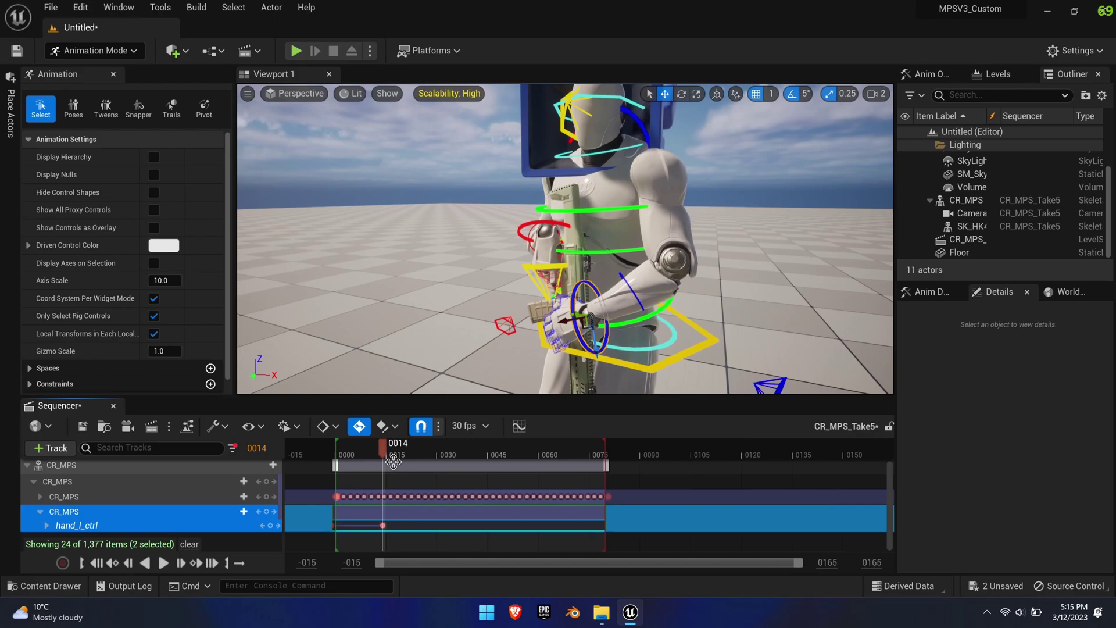
{"action": "left_click_drag", "start_coordinate": [379, 449], "coordinate": [352, 448]}
{"action": "key", "text": "s"}
{"action": "right_click_drag", "start_coordinate": [639, 256], "coordinate": [704, 283]}
{"action": "key", "text": "e"}
{"action": "left_click_drag", "start_coordinate": [704, 284], "coordinate": [736, 260]}
{"action": "key", "text": "w"}
{"action": "mouse_move", "coordinate": [352, 448]}
{"action": "left_mouse_down"}
{"action": "mouse_move", "coordinate": [337, 453]}
{"action": "mouse_move", "coordinate": [364, 451]}
{"action": "left_mouse_up"}
{"action": "left_click", "coordinate": [352, 524]}
{"action": "key", "text": "Delete"}
Reposition and rotate the left hand control beside the rifle at frame 8
{"action": "right_click_drag", "start_coordinate": [730, 299], "coordinate": [773, 354]}
{"action": "left_click_drag", "start_coordinate": [619, 221], "coordinate": [669, 186]}
{"action": "key", "text": "e"}
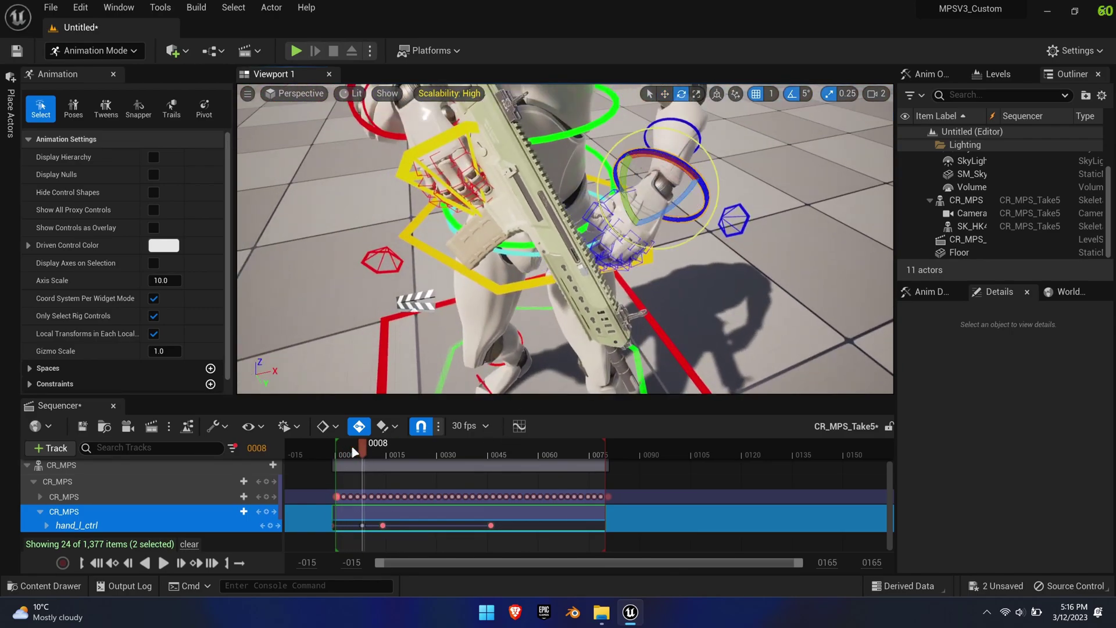
Move the left hand control at frame 21 to adjust its path beside the rifle
{"action": "left_click_drag", "start_coordinate": [357, 449], "coordinate": [413, 452]}
{"action": "key", "text": "w"}
{"action": "right_click_drag", "start_coordinate": [523, 262], "coordinate": [546, 244]}
{"action": "left_click_drag", "start_coordinate": [645, 301], "coordinate": [641, 300]}
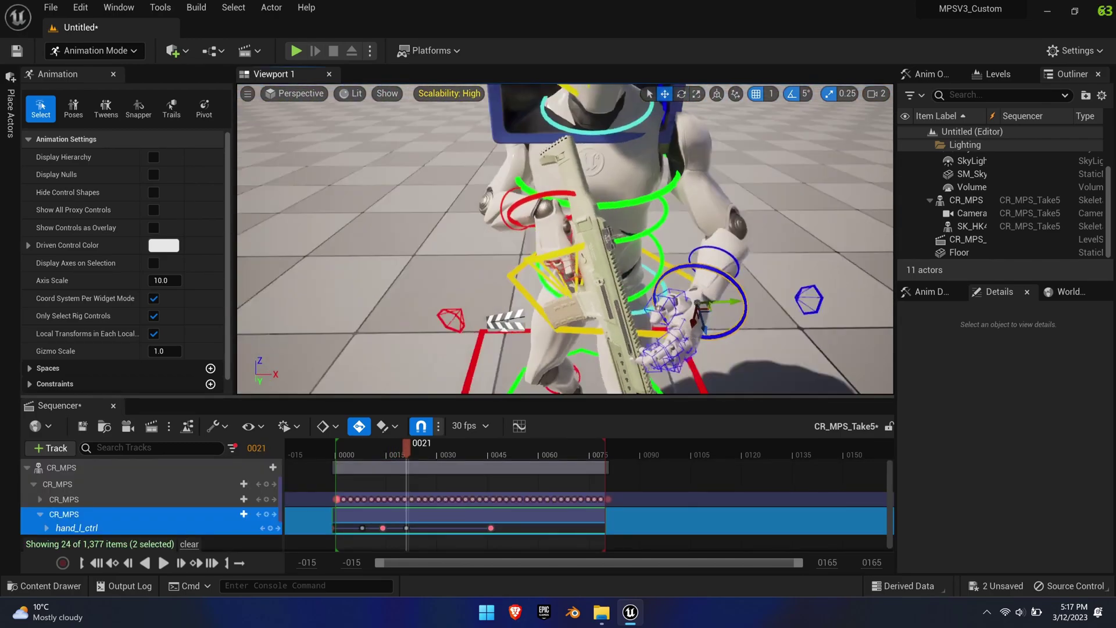
Examine the left hand's motion across the timeline and through the CameraActor view with control shapes temporarily hidden
{"action": "left_click_drag", "start_coordinate": [565, 238], "coordinate": [645, 285], "text": "alt"}
{"action": "mouse_move", "coordinate": [407, 451]}
{"action": "left_mouse_down"}
{"action": "mouse_move", "coordinate": [393, 453]}
{"action": "mouse_move", "coordinate": [425, 446]}
{"action": "left_mouse_up"}
{"action": "left_click_drag", "start_coordinate": [493, 443], "coordinate": [495, 443]}
{"action": "left_click_drag", "start_coordinate": [649, 206], "coordinate": [634, 302], "text": "alt"}
{"action": "left_click_drag", "start_coordinate": [495, 452], "coordinate": [441, 483]}
{"action": "left_click", "coordinate": [300, 93]}
{"action": "left_click", "coordinate": [308, 244]}
{"action": "left_click", "coordinate": [153, 191]}
{"action": "left_click", "coordinate": [154, 192]}
{"action": "left_click", "coordinate": [246, 111]}
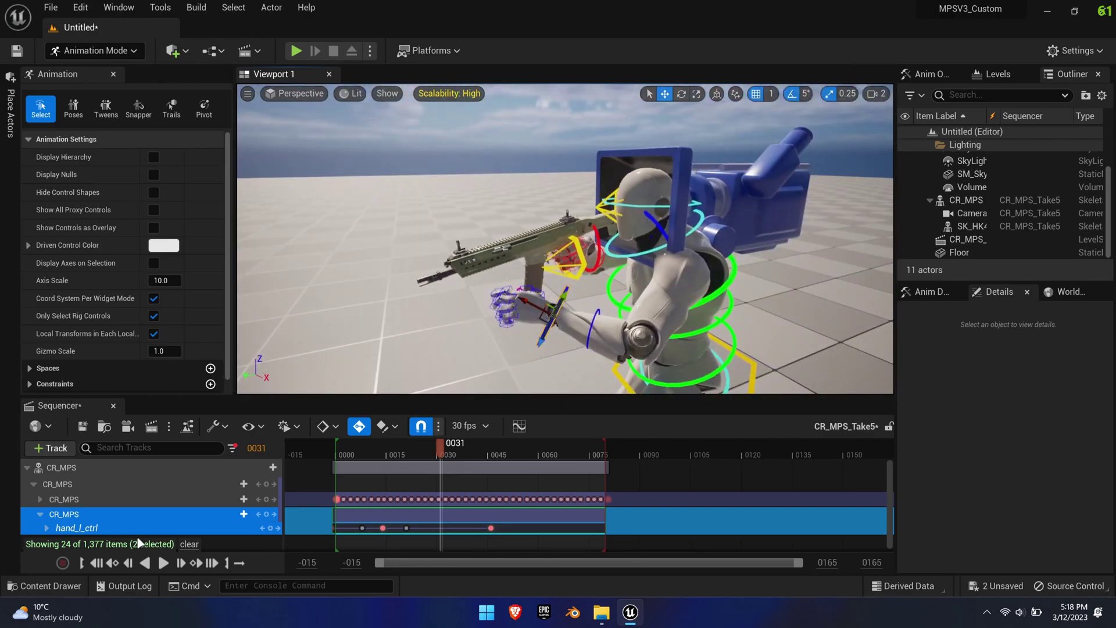
Remove hand_l_ctrl's keys between frames 21 and 46 in the first CR_MPS section and pose the left hand near the handguard at frame 38
{"action": "left_click", "coordinate": [41, 499]}
{"action": "scroll", "coordinate": [418, 515], "scroll_direction": "up", "scroll_amount": 5, "text": "ctrl"}
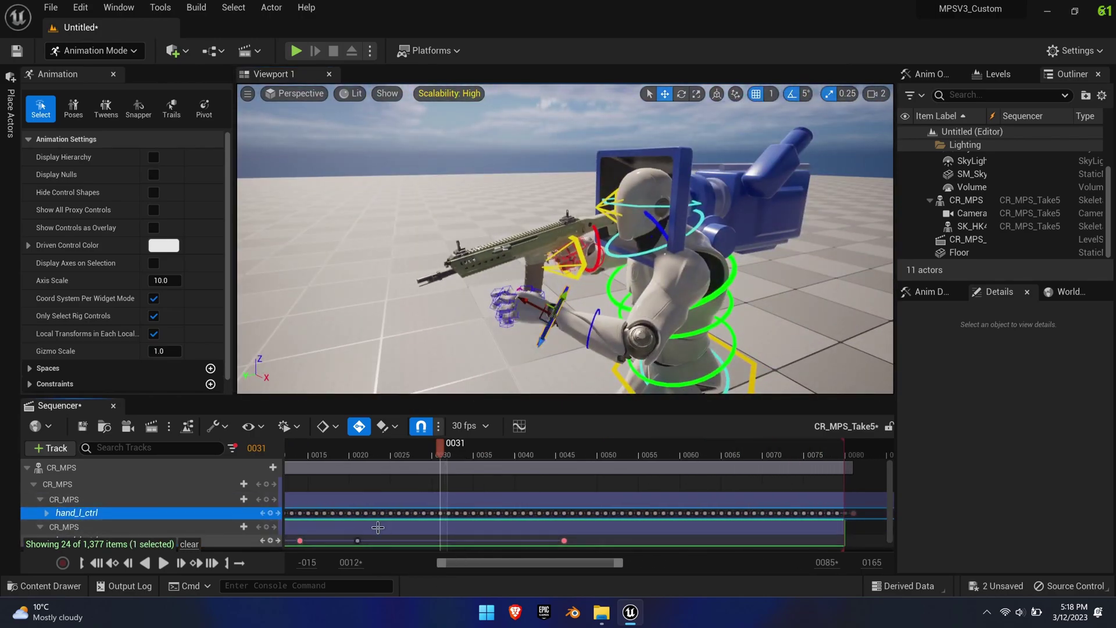
{"action": "left_click_drag", "start_coordinate": [442, 451], "coordinate": [500, 465]}
{"action": "right_click_drag", "start_coordinate": [501, 260], "coordinate": [605, 260]}
{"action": "left_click_drag", "start_coordinate": [508, 279], "coordinate": [406, 273], "text": "alt"}
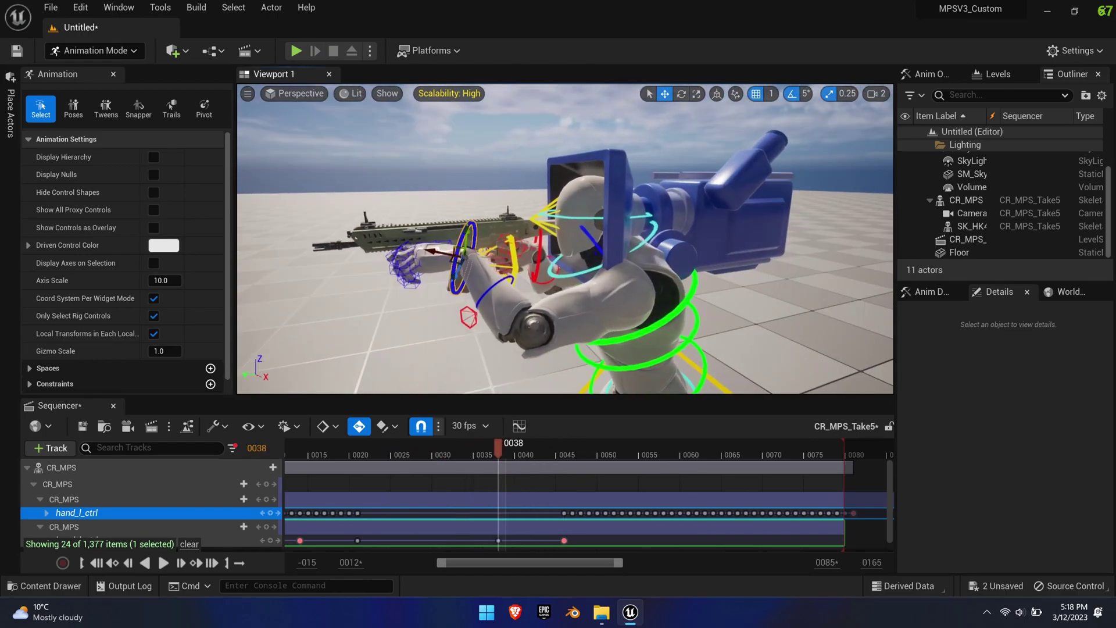
Examine the left hand's motion from frame 38 to frame 79 through the CameraActor view with control shapes hidden
{"action": "left_click", "coordinate": [295, 93]}
{"action": "left_click", "coordinate": [316, 242]}
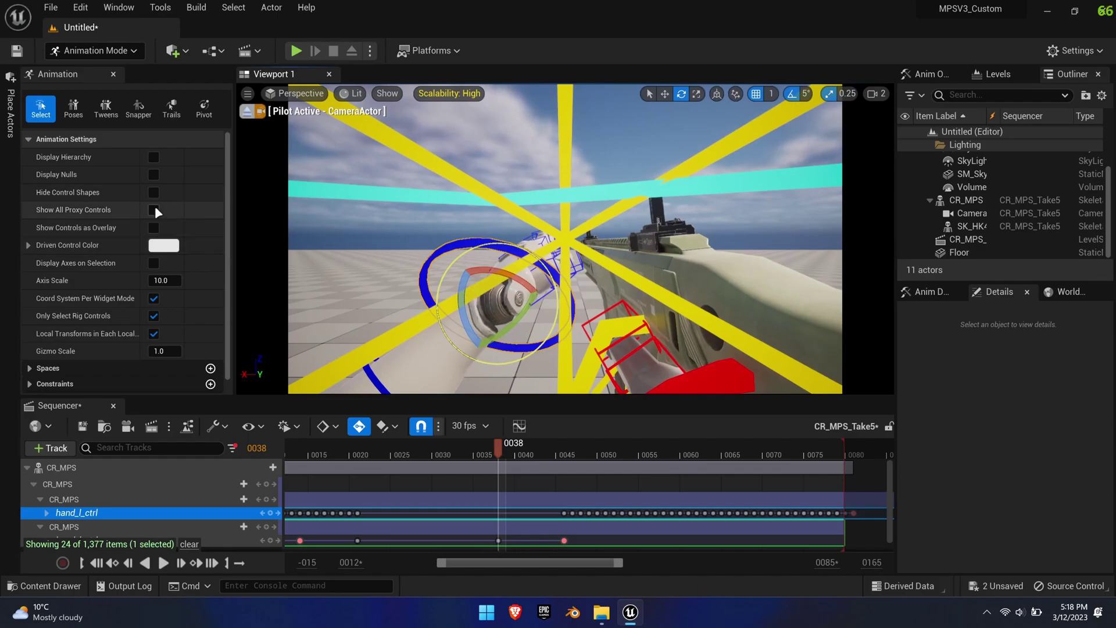
{"action": "left_click", "coordinate": [154, 193]}
{"action": "left_click_drag", "start_coordinate": [497, 450], "coordinate": [766, 449]}
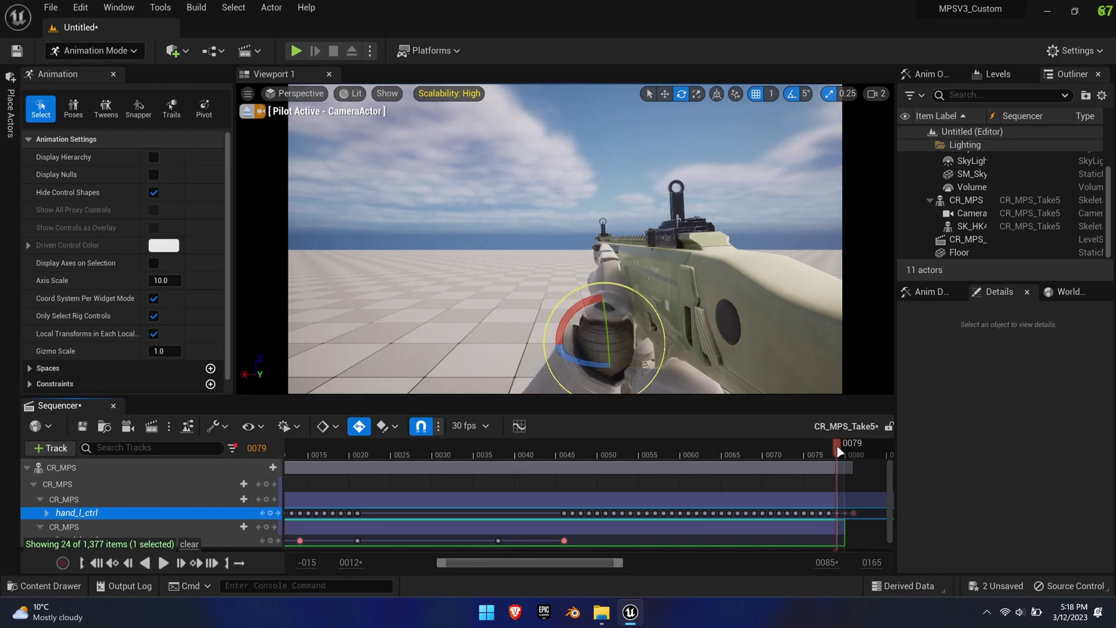
Show the control shapes in the free view and reposition and rotate the second CR_MPS section's hand_l_ctrl near the rifle at frame 79
{"action": "left_click", "coordinate": [247, 111]}
{"action": "left_click", "coordinate": [153, 192]}
{"action": "left_click_drag", "start_coordinate": [407, 245], "coordinate": [476, 174], "text": "alt"}
{"action": "scroll", "coordinate": [89, 526], "scroll_direction": "down", "scroll_amount": 1}
{"action": "left_click", "coordinate": [90, 526]}
{"action": "mouse_move", "coordinate": [523, 244]}
{"action": "left_mouse_down", "text": "alt"}
{"action": "mouse_move", "coordinate": [616, 262]}
{"action": "mouse_move", "coordinate": [407, 250]}
{"action": "mouse_move", "coordinate": [442, 244]}
{"action": "mouse_move", "coordinate": [407, 239]}
{"action": "mouse_move", "coordinate": [582, 261]}
{"action": "mouse_move", "coordinate": [523, 261]}
{"action": "left_mouse_up", "text": "alt"}
{"action": "key", "text": "w"}
{"action": "key", "text": "e"}
{"action": "left_click_drag", "start_coordinate": [650, 250], "coordinate": [523, 260]}
{"action": "key", "text": "w"}
{"action": "left_click_drag", "start_coordinate": [515, 303], "coordinate": [484, 255], "text": "alt"}
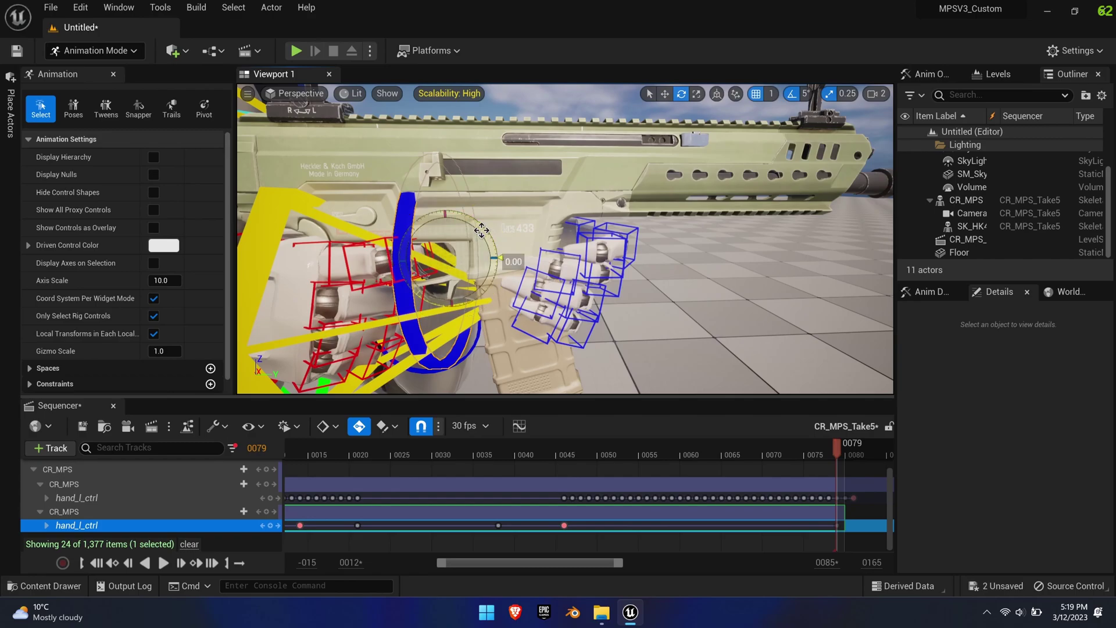
{"action": "left_click_drag", "start_coordinate": [464, 279], "coordinate": [256, 334], "text": "ctrl+alt"}
{"action": "key", "text": "ctrl+z"}
Fine-tune the left hand control's position at frame 79 through the CameraActor view with control shapes hidden
{"action": "left_click", "coordinate": [296, 93]}
{"action": "left_click", "coordinate": [324, 236]}
{"action": "left_click", "coordinate": [153, 191]}
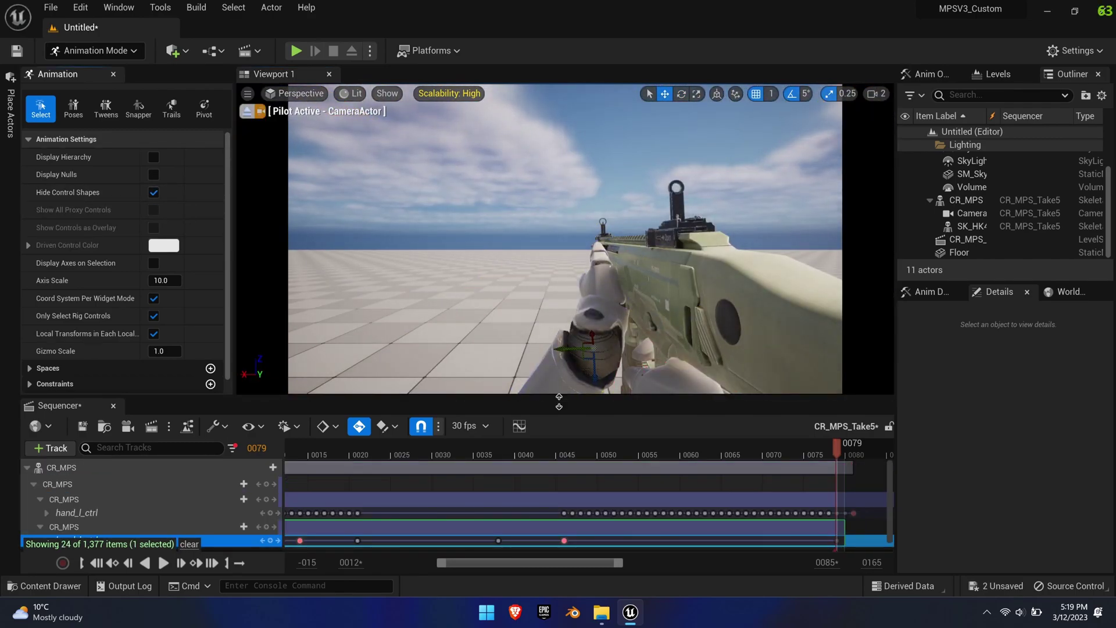
{"action": "key", "text": "ctrl+y"}
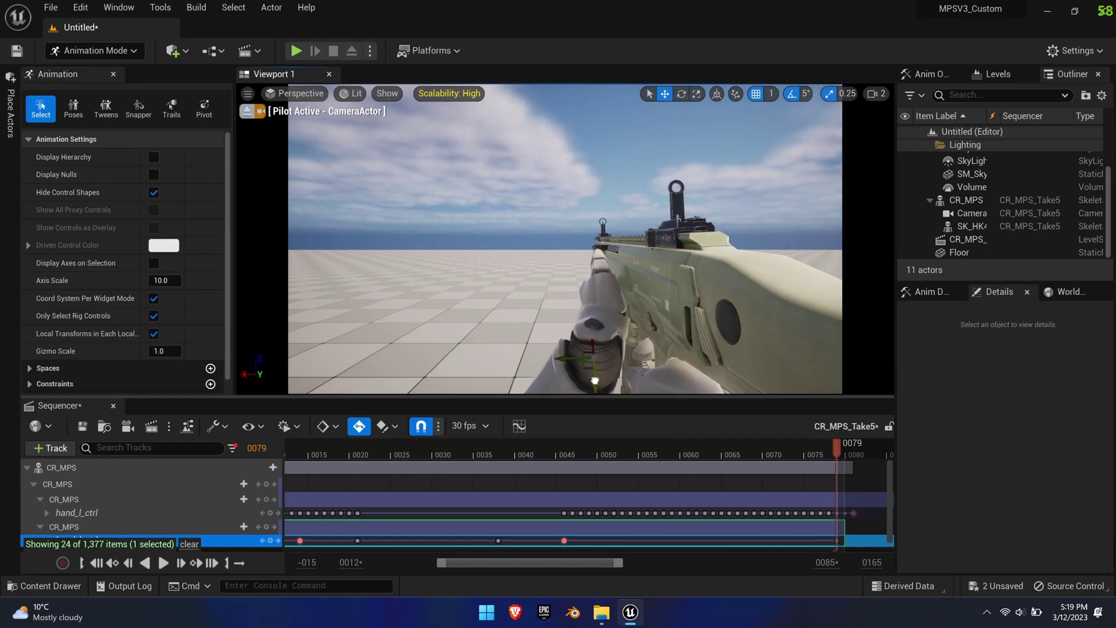
Play the draw animation in the free view and through the CameraActor to review the left hand's motion
{"action": "left_click", "coordinate": [246, 111]}
{"action": "left_click", "coordinate": [163, 563]}
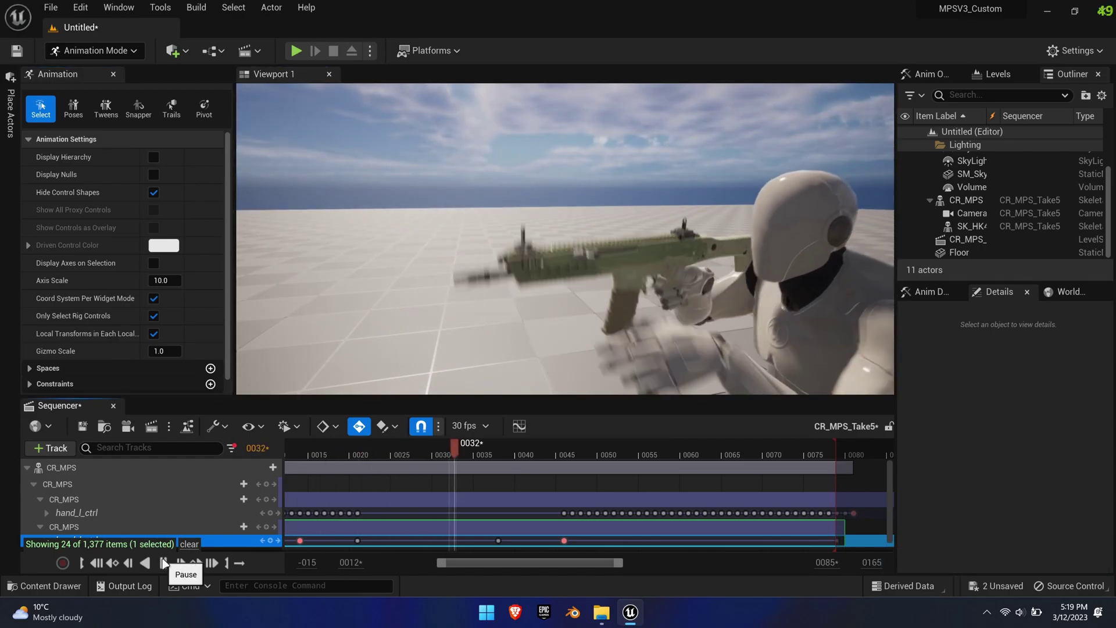
{"action": "left_click", "coordinate": [163, 563]}
{"action": "left_click", "coordinate": [296, 93]}
{"action": "left_click", "coordinate": [324, 236]}
{"action": "left_click", "coordinate": [164, 562]}
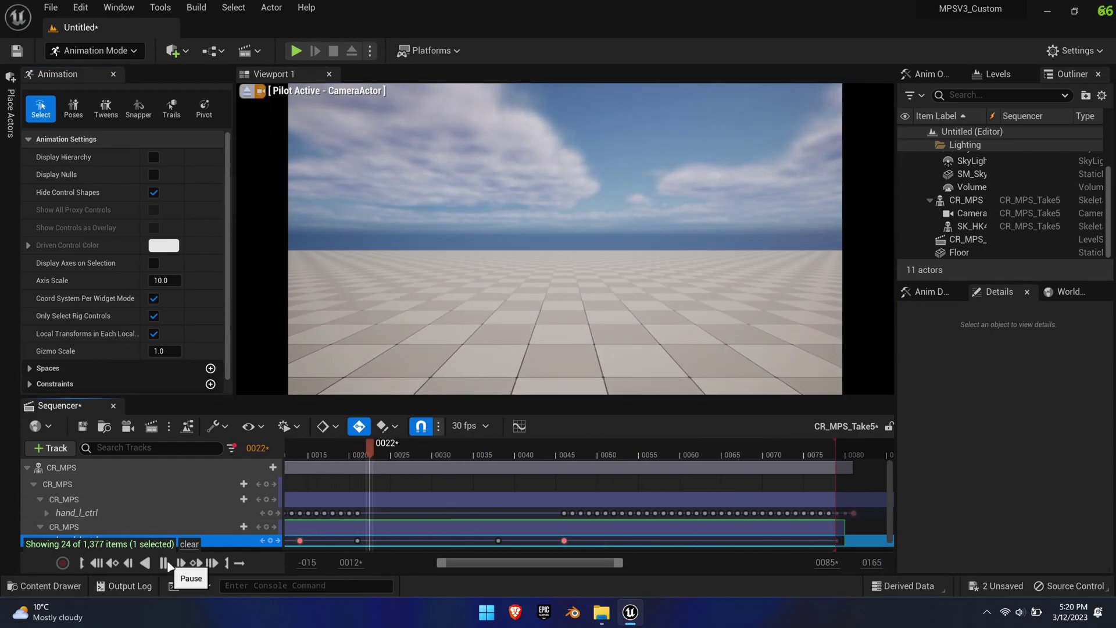
{"action": "left_click", "coordinate": [247, 111]}
{"action": "left_click_drag", "start_coordinate": [404, 226], "coordinate": [485, 288], "text": "alt"}
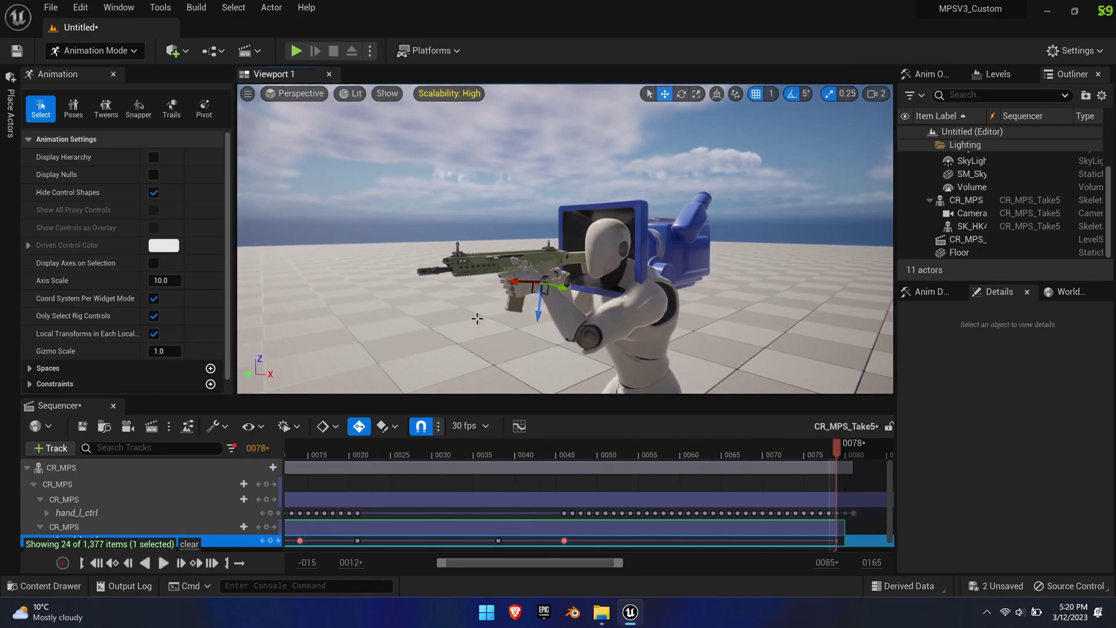
Save the level as HK_FD
{"action": "key", "text": "ctrl+s"}
{"action": "type", "text": "HK_FD"}
{"action": "key", "text": "Return"}
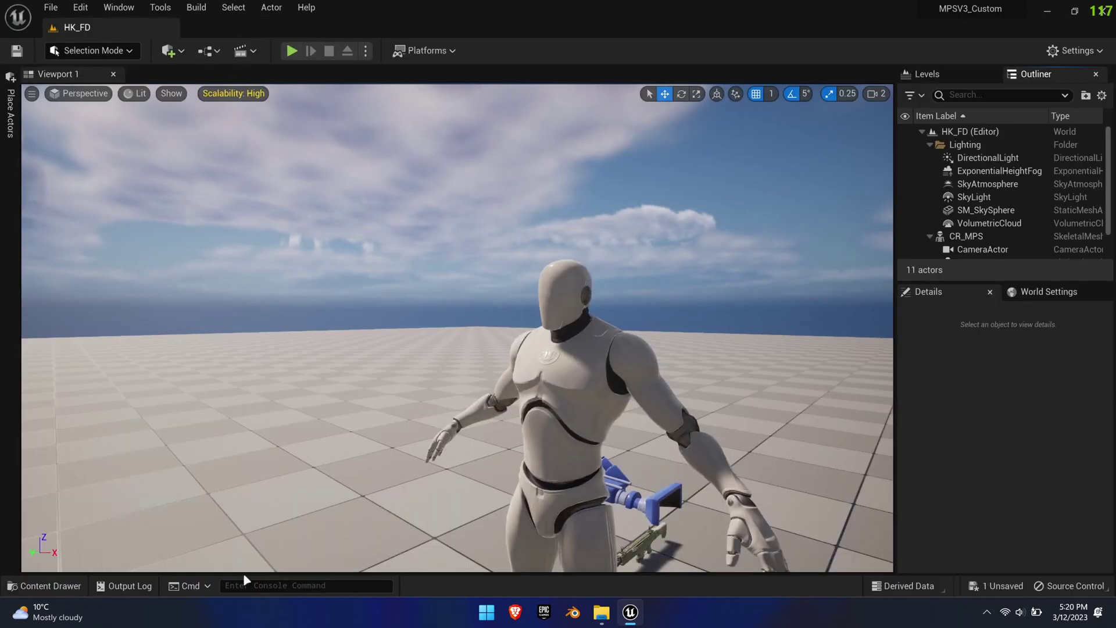
Assign the CR_MPS_Take5 level sequence asset to the CR_MPS_Take5 actor and open the sequence
{"action": "key", "text": "ctrl+space"}
{"action": "right_click_drag", "start_coordinate": [508, 315], "coordinate": [543, 334]}
{"action": "left_click", "coordinate": [507, 315]}
{"action": "scroll", "coordinate": [1000, 233], "scroll_direction": "down", "scroll_amount": 3}
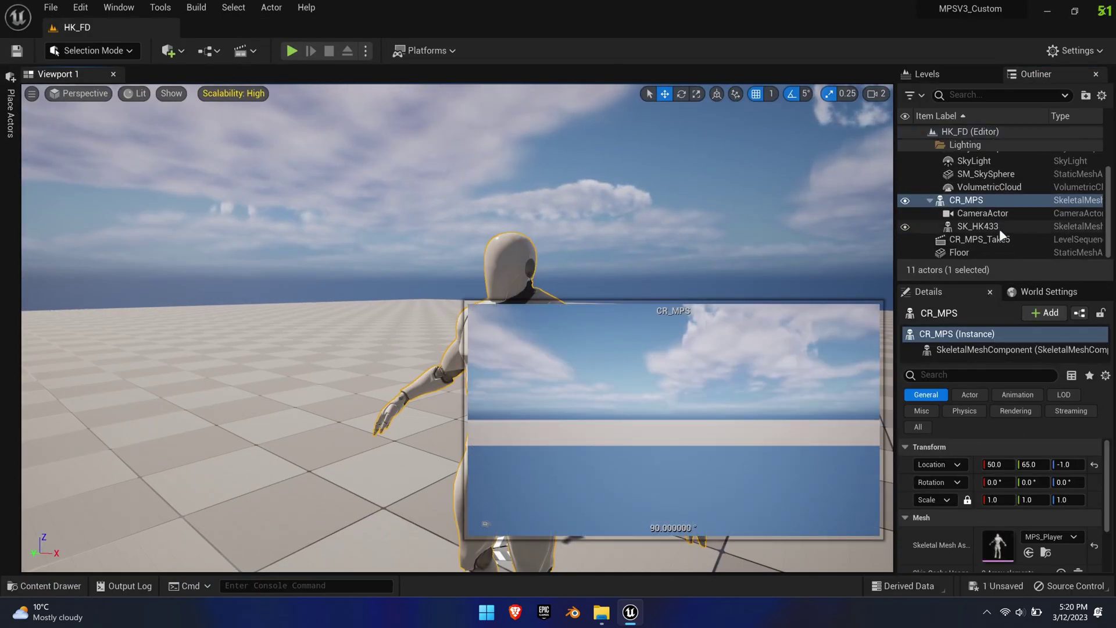
{"action": "left_click", "coordinate": [1001, 238]}
{"action": "scroll", "coordinate": [991, 553], "scroll_direction": "down", "scroll_amount": 2}
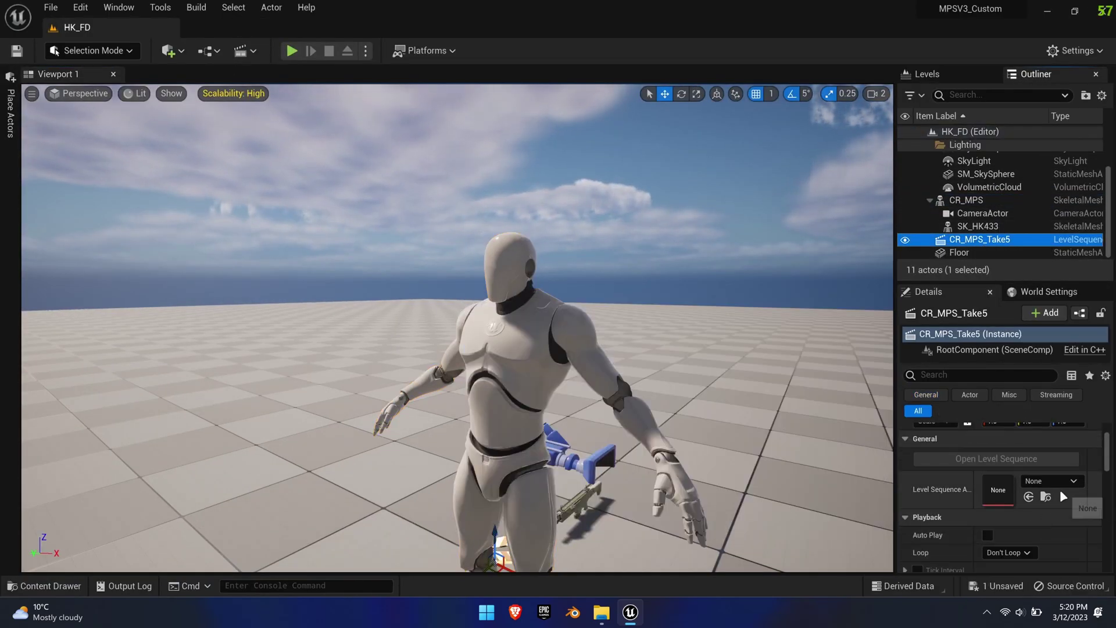
{"action": "left_click", "coordinate": [1052, 480]}
{"action": "left_click", "coordinate": [1033, 421]}
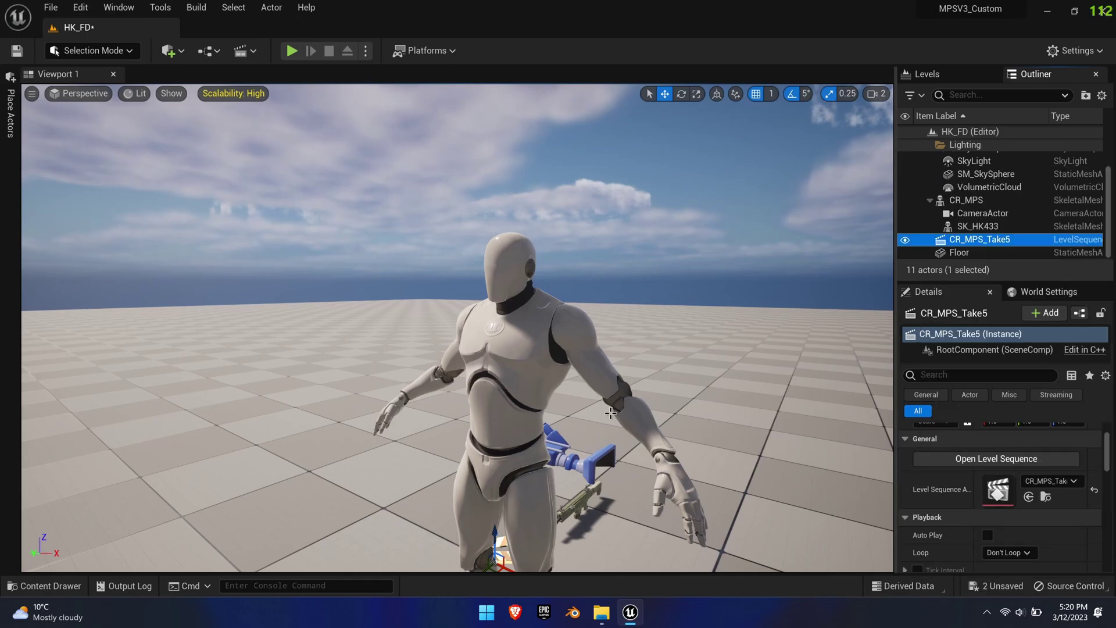
{"action": "left_click", "coordinate": [982, 458]}
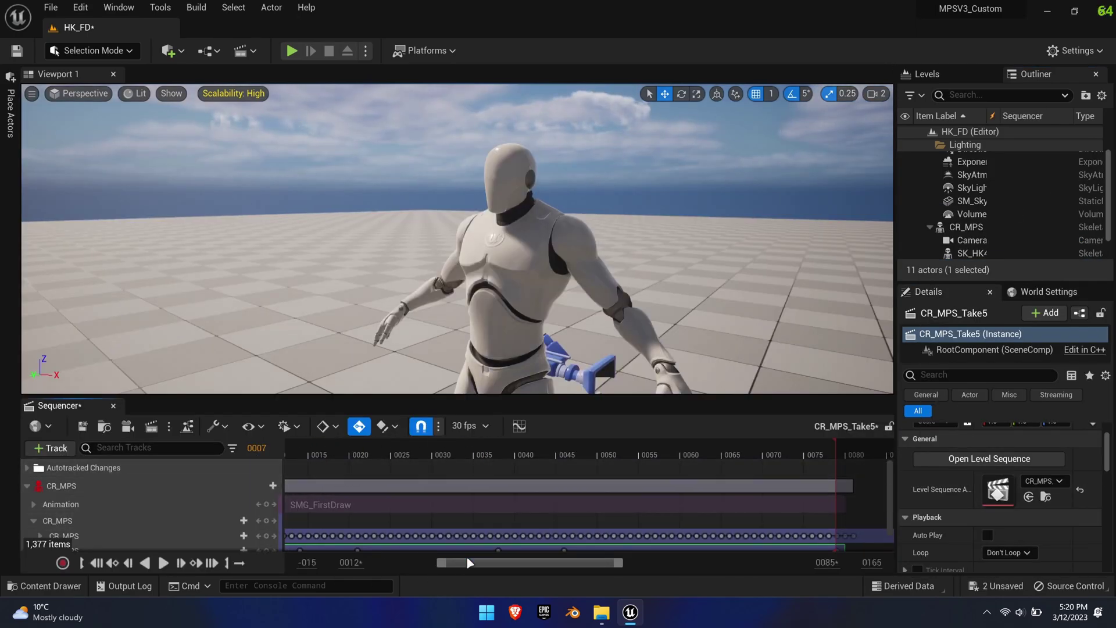
Bring the sequence to frame 0 and bind the CR_MPS track to the level's CR_MPS actor
{"action": "left_click_drag", "start_coordinate": [469, 563], "coordinate": [352, 539]}
{"action": "left_click", "coordinate": [98, 563]}
{"action": "right_click", "coordinate": [61, 485]}
{"action": "mouse_move", "coordinate": [137, 150]}
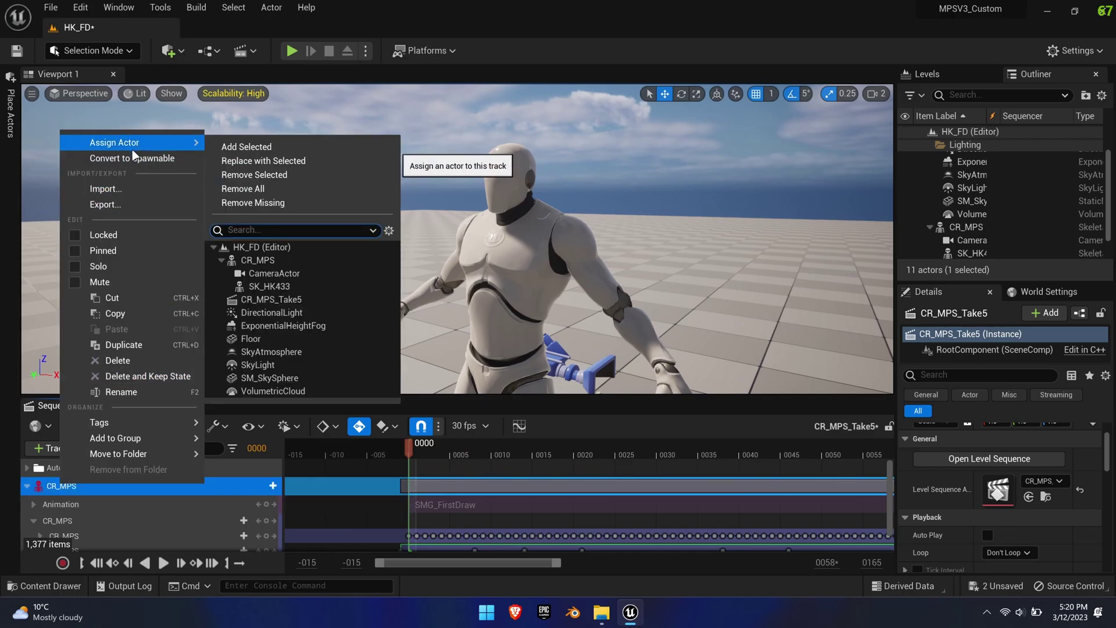
{"action": "left_click", "coordinate": [306, 284]}
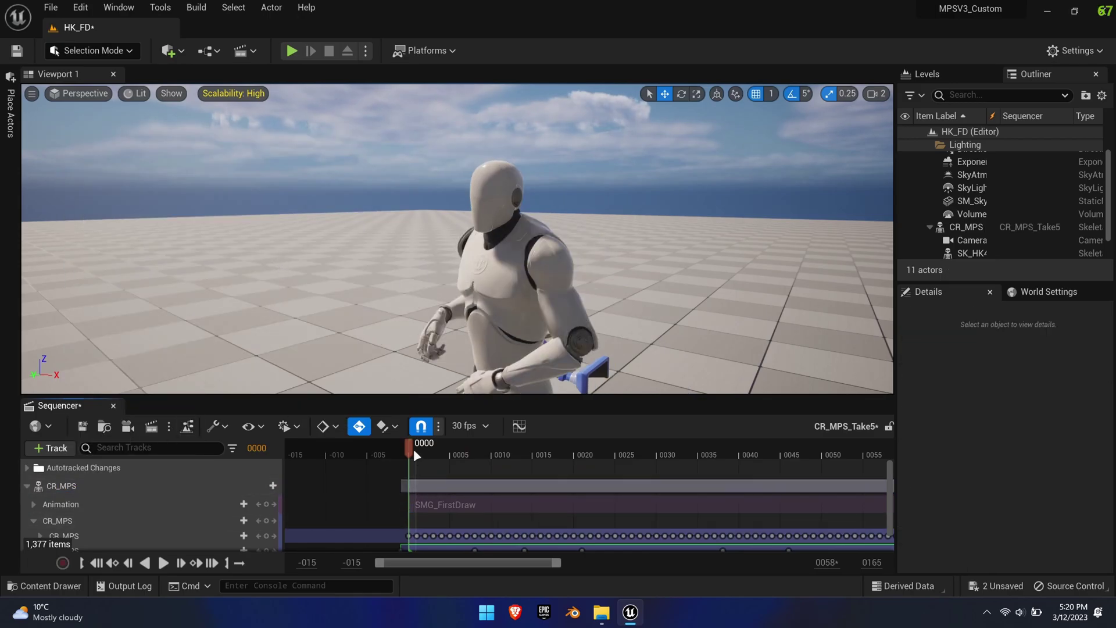
Bind the CameraActor track in the Autotracked Changes folder to the level's CameraActor
{"action": "left_click", "coordinate": [26, 467]}
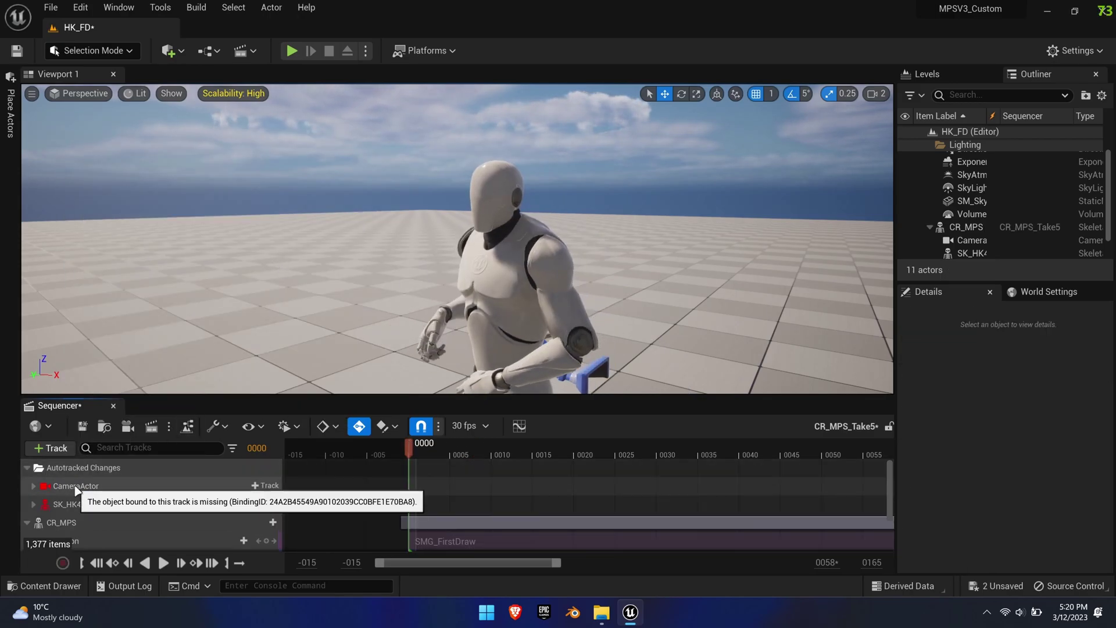
{"action": "right_click", "coordinate": [76, 487]}
{"action": "mouse_move", "coordinate": [149, 163]}
{"action": "left_click", "coordinate": [303, 292]}
{"action": "right_click", "coordinate": [76, 522]}
{"action": "mouse_move", "coordinate": [152, 203]}
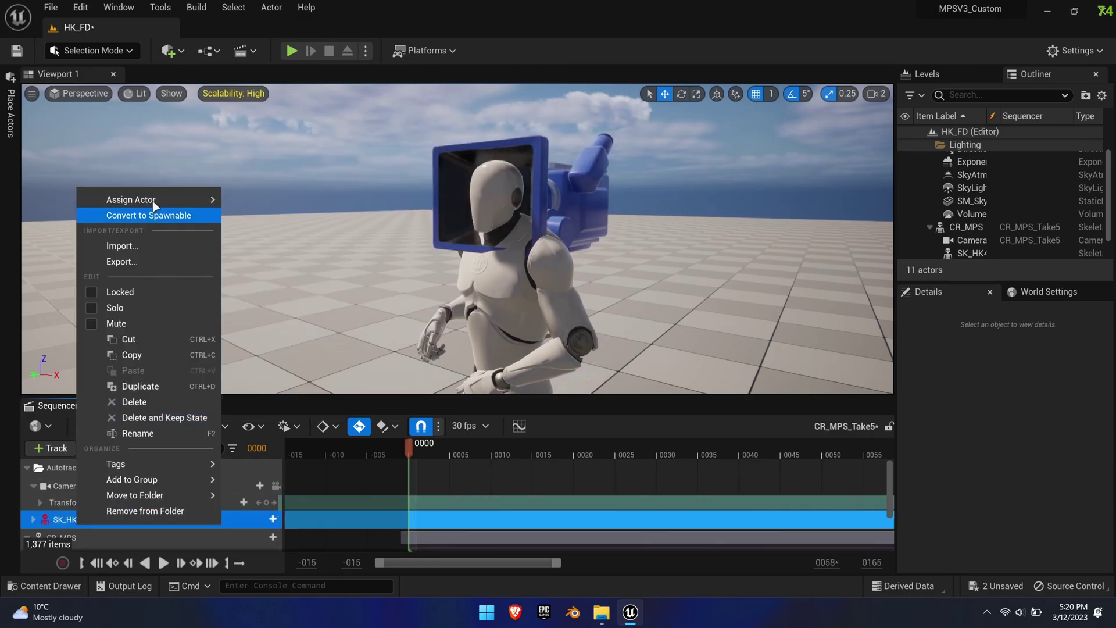
{"action": "left_click", "coordinate": [302, 355]}
{"action": "key", "text": "ctrl+z"}
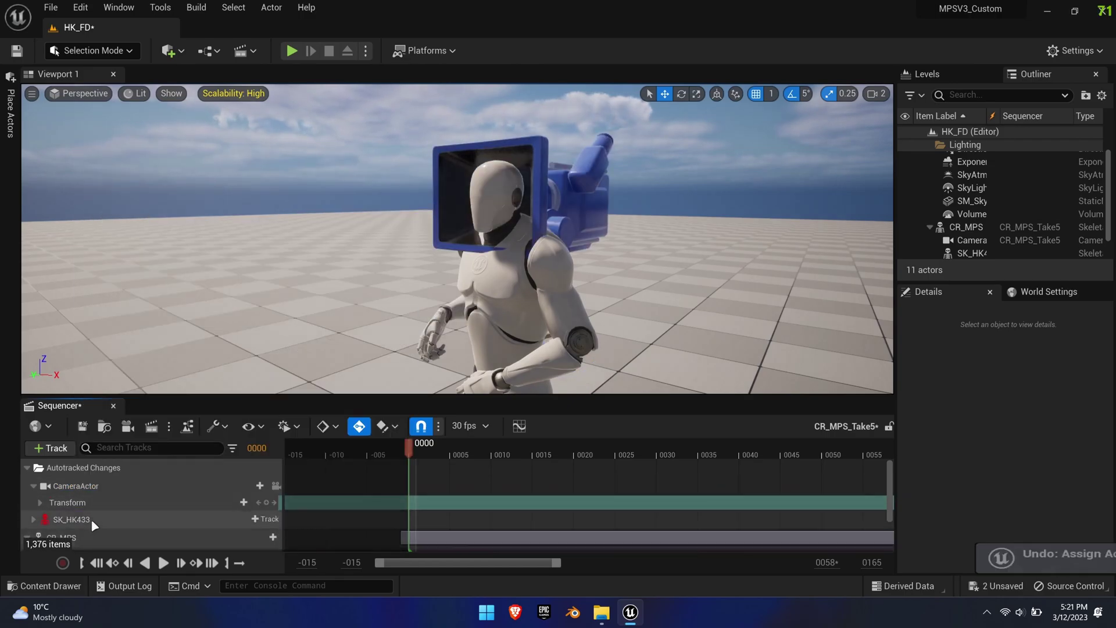
Bind the SK_HK433 track to the level's SK_HK433 actor
{"action": "right_click", "coordinate": [77, 519]}
{"action": "mouse_move", "coordinate": [151, 195]}
{"action": "left_click", "coordinate": [315, 351]}
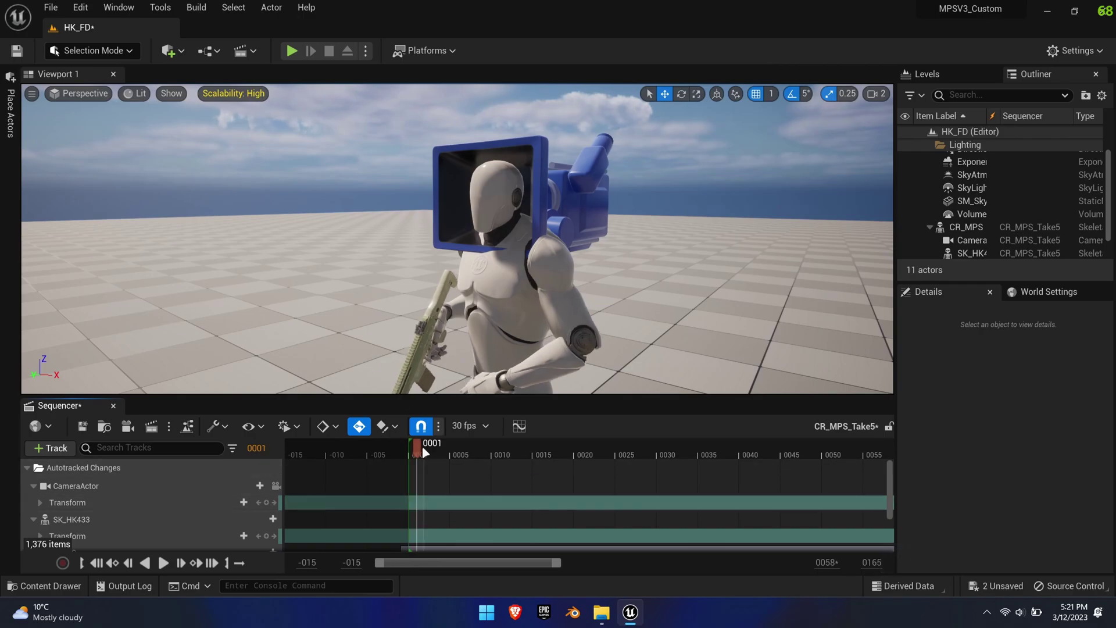
Check the rebound character, camera and rifle across the timeline, save the sequence and return to frame 0
{"action": "left_click_drag", "start_coordinate": [436, 448], "coordinate": [885, 454]}
{"action": "key", "text": "ctrl+s"}
{"action": "left_click", "coordinate": [101, 561]}
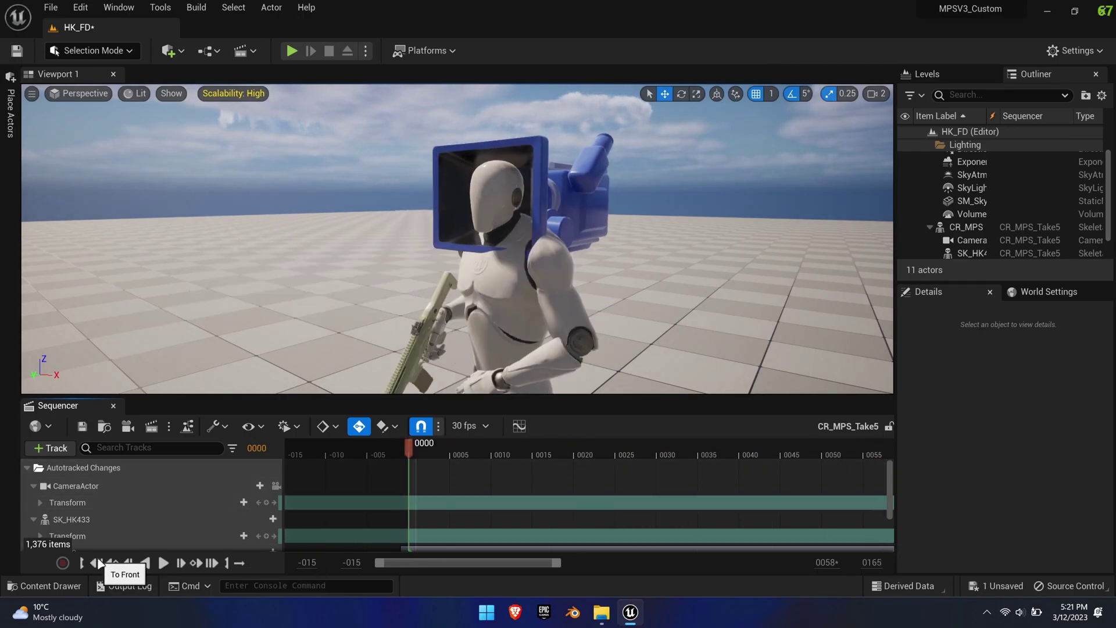
{"action": "left_click", "coordinate": [212, 562]}
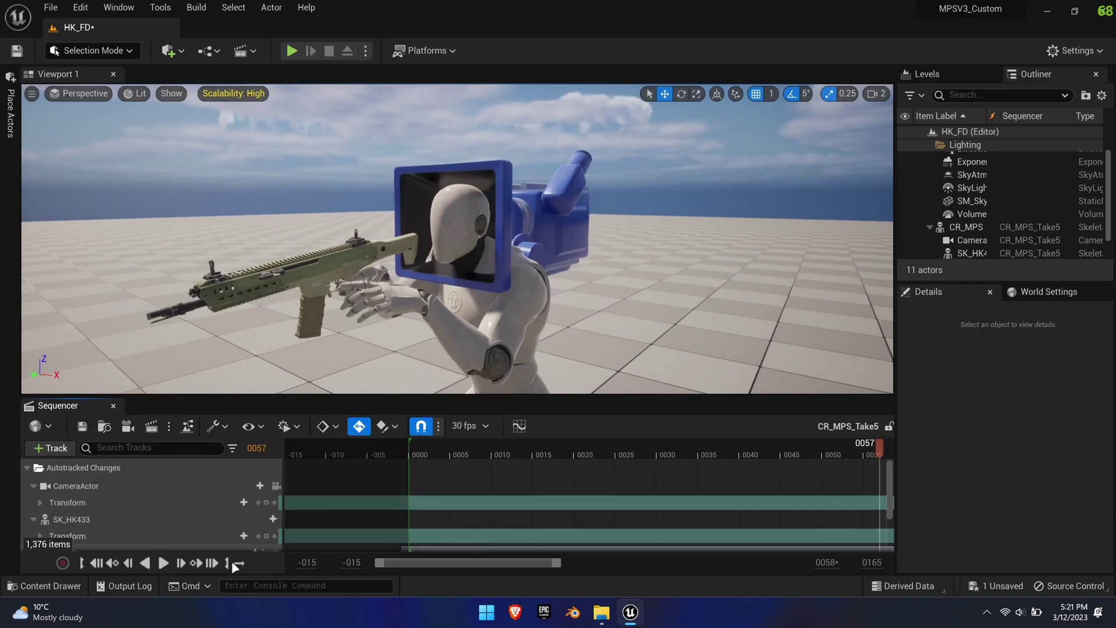
{"action": "left_click", "coordinate": [107, 563]}
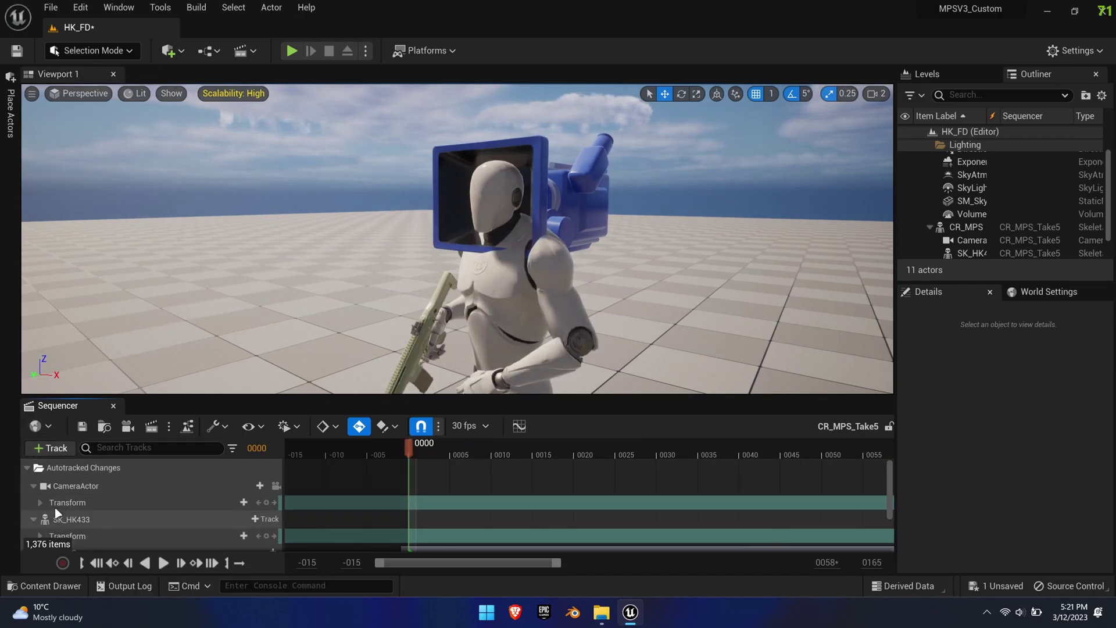
Bake the CR_MPS track to an animation sequence named HK433_FD in the Content folder with the default export options
{"action": "left_click", "coordinate": [27, 467]}
{"action": "left_click", "coordinate": [63, 487]}
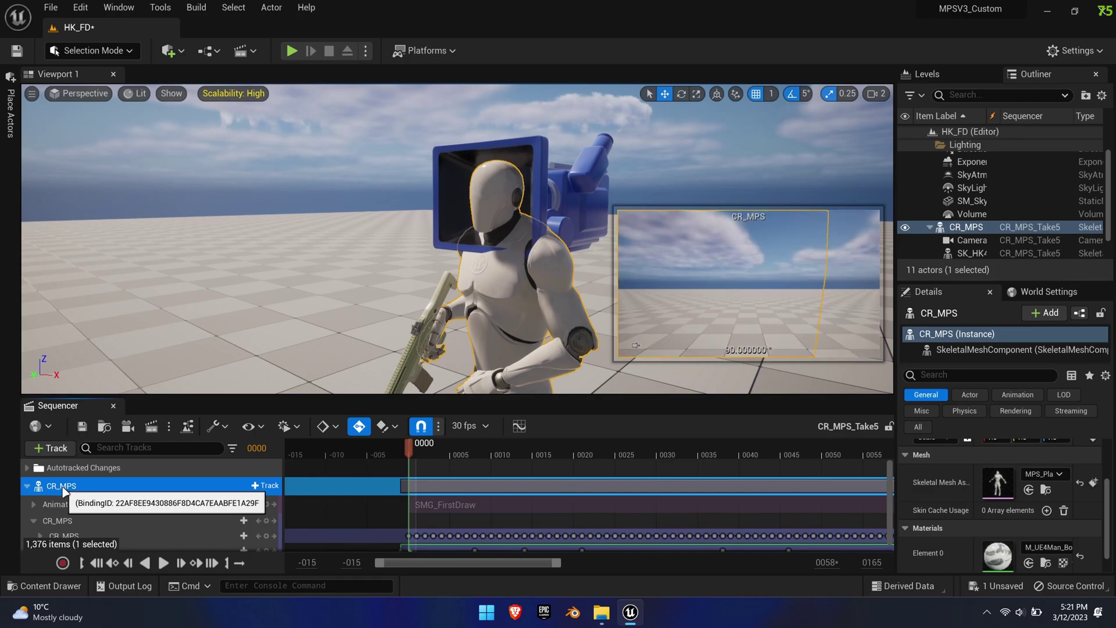
{"action": "right_click", "coordinate": [62, 487]}
{"action": "left_click", "coordinate": [174, 147]}
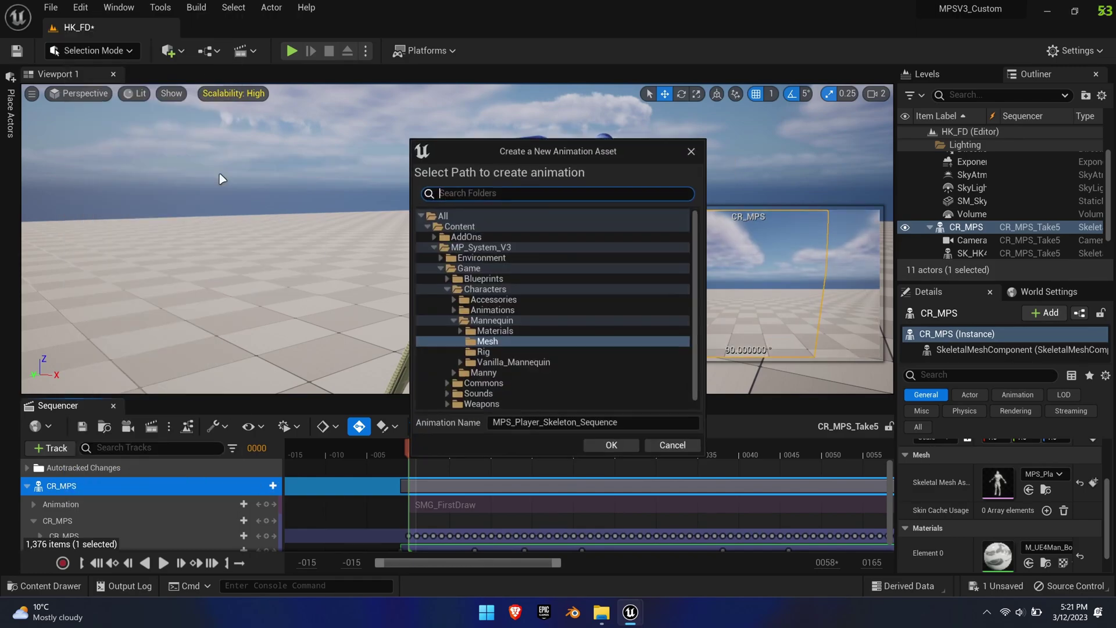
{"action": "left_click", "coordinate": [467, 228]}
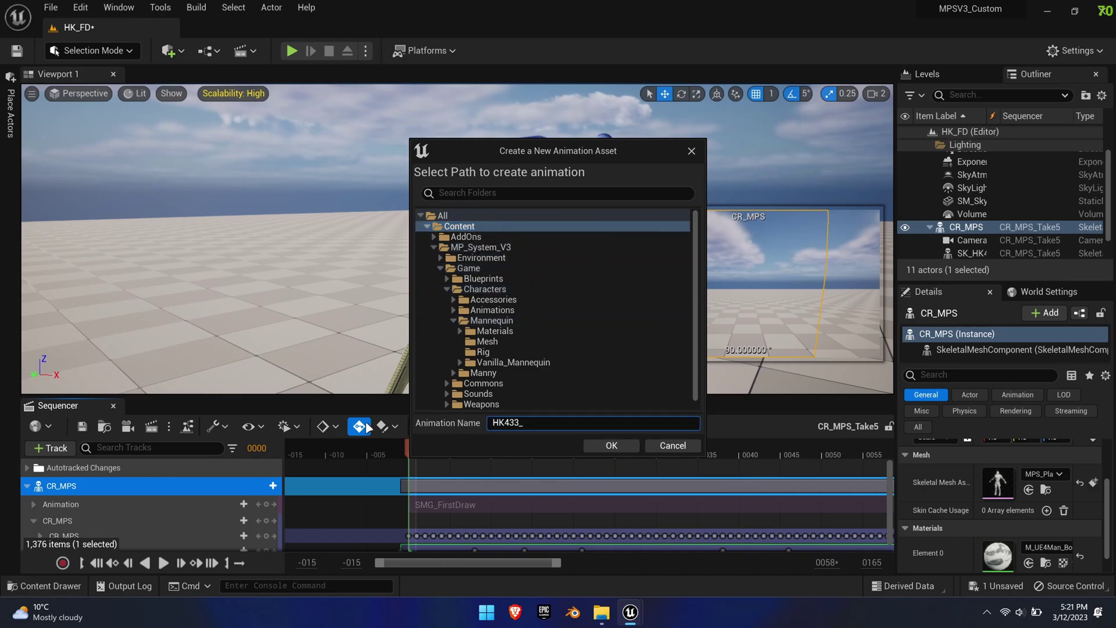
{"action": "left_click", "coordinate": [613, 448]}
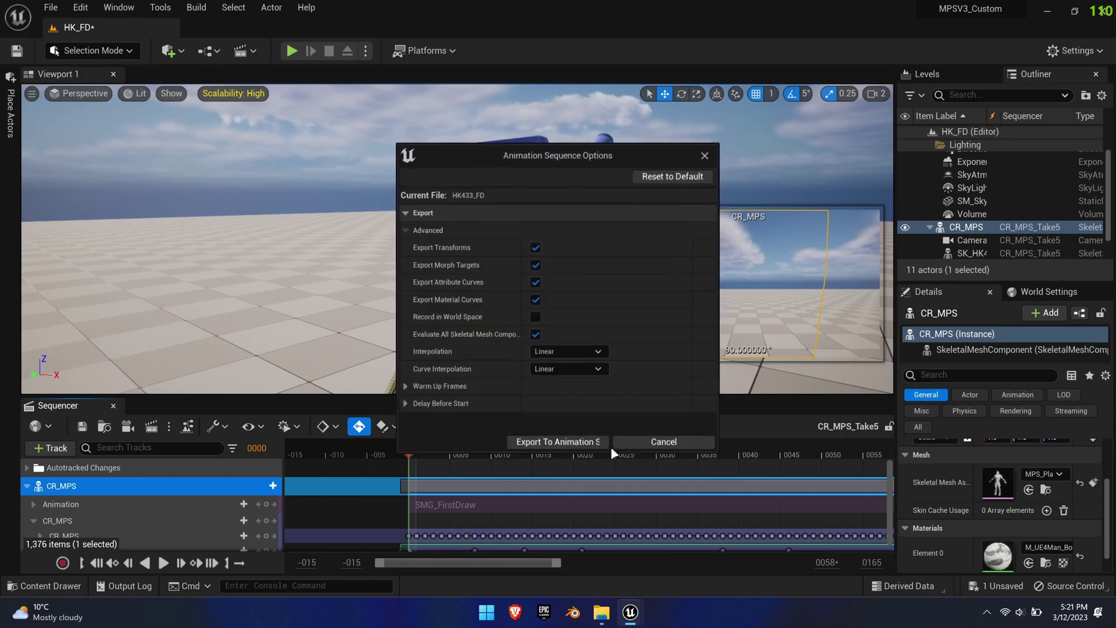
{"action": "left_click", "coordinate": [590, 447]}
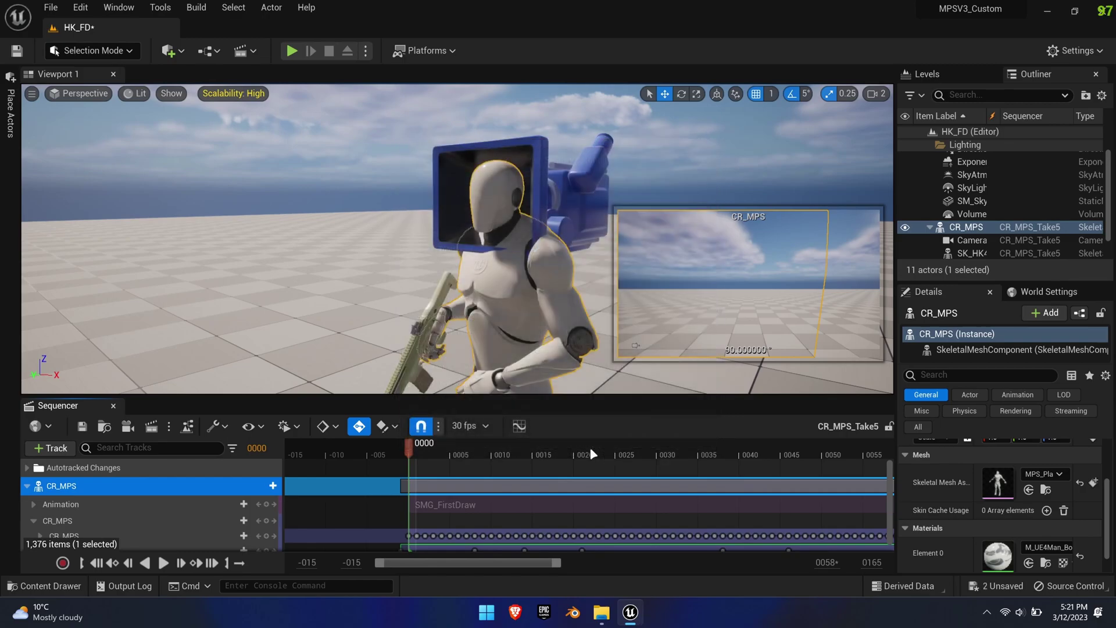
{"action": "left_click", "coordinate": [960, 565]}
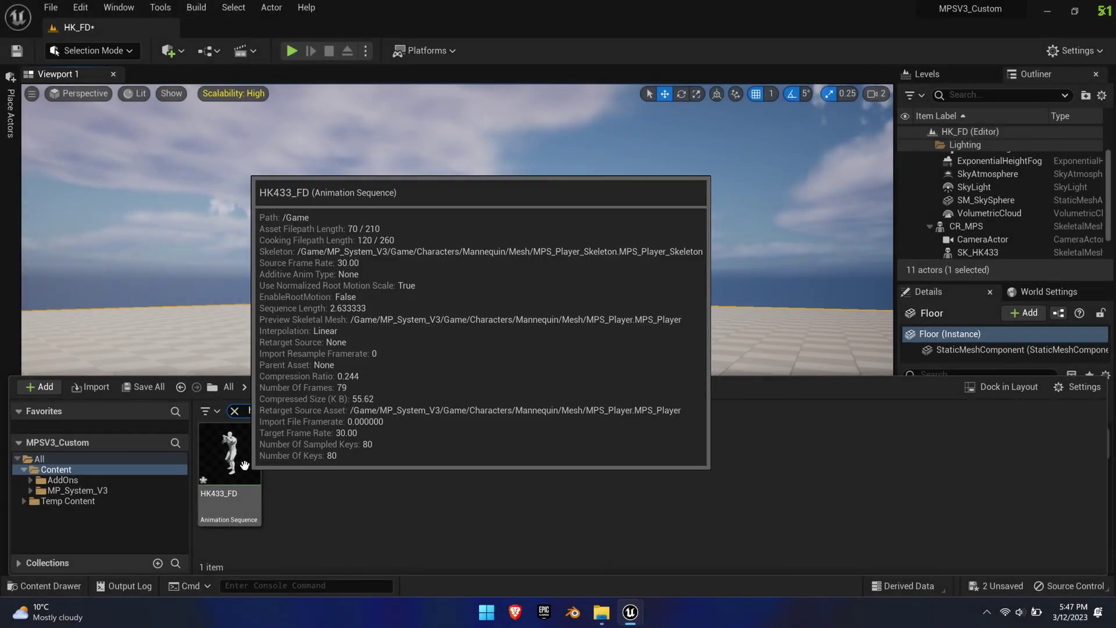
Export the HK433_FD animation sequence to the Desktop as an FBX file named HK433_FD with FBX 2013 compatibility
{"action": "right_click", "coordinate": [244, 465]}
{"action": "mouse_move", "coordinate": [349, 414]}
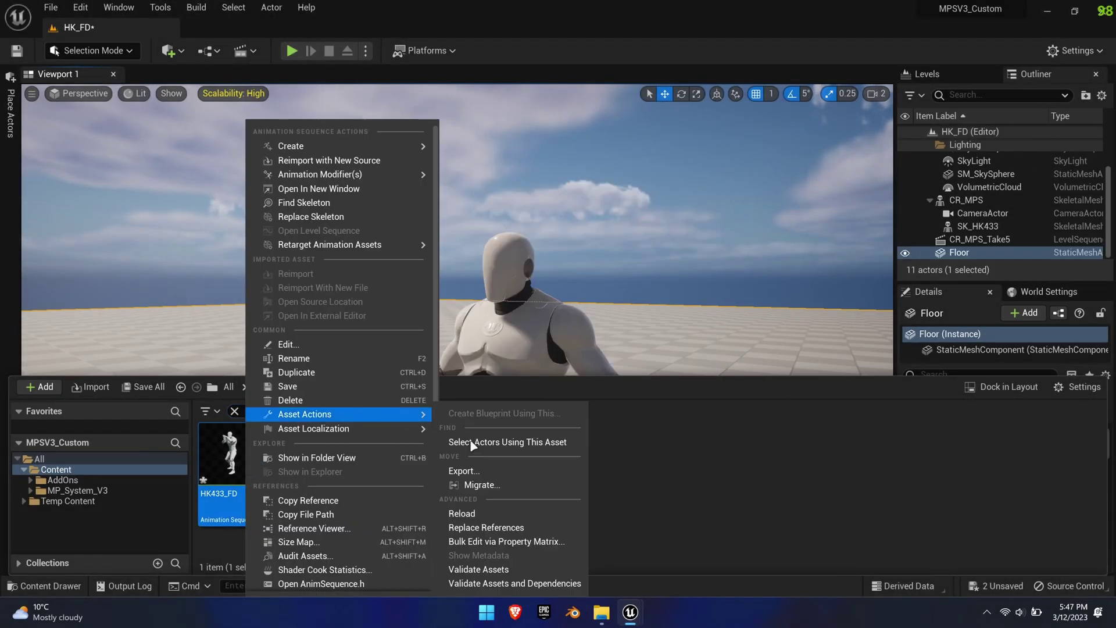
{"action": "left_click", "coordinate": [464, 470]}
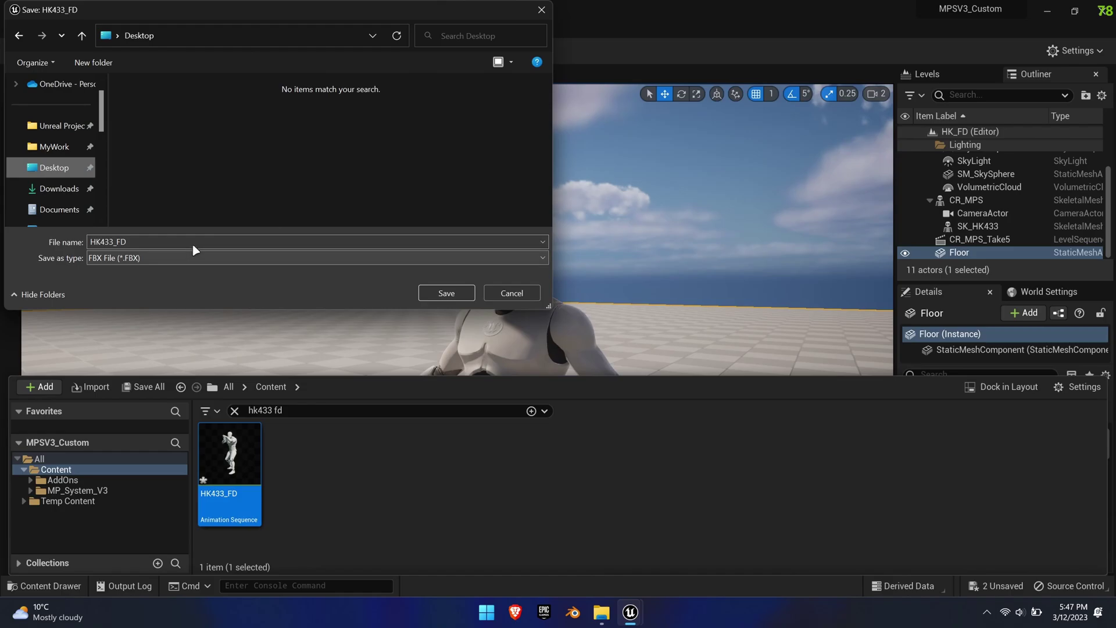
{"action": "left_click", "coordinate": [447, 293]}
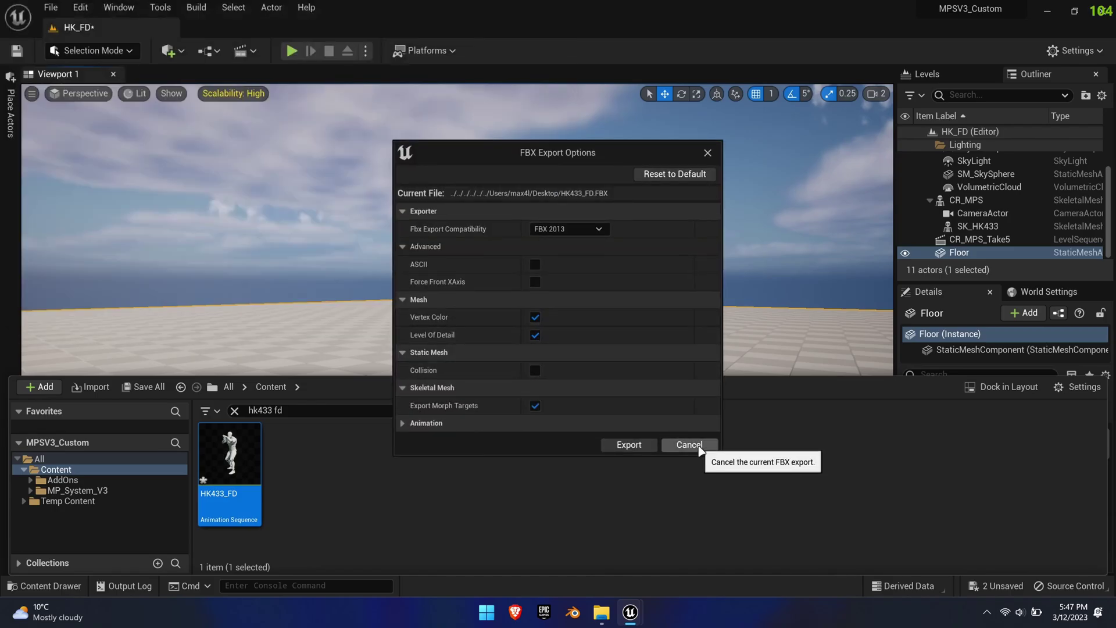
{"action": "left_click", "coordinate": [633, 446]}
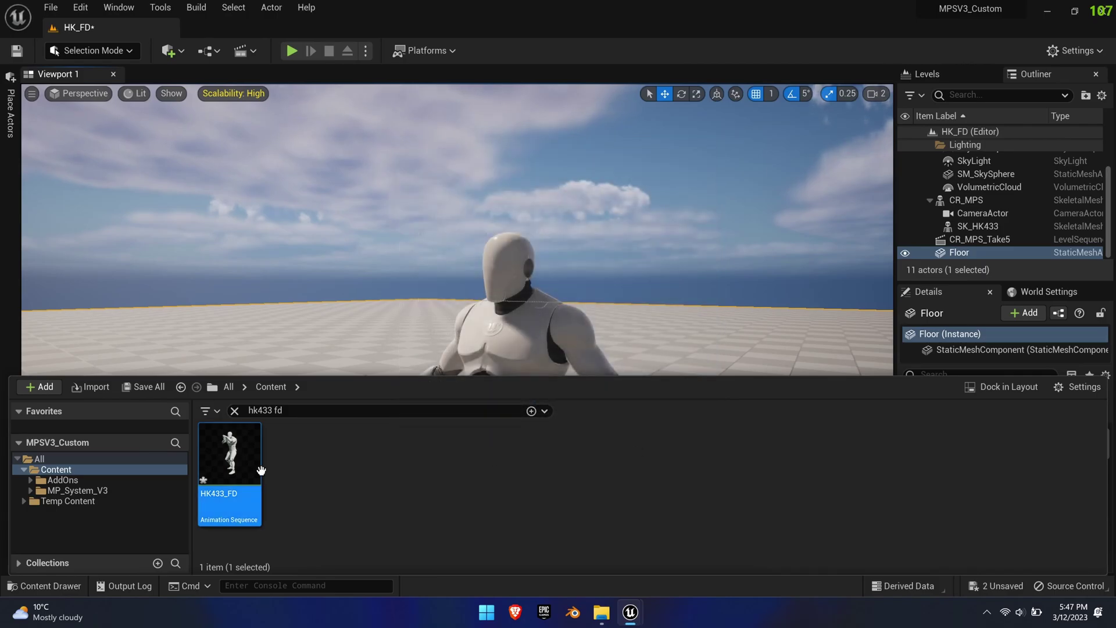
Reimport the HK433_FD animation sequence using the exported HK433_FD.FBX as its new source
{"action": "right_click", "coordinate": [254, 462]}
{"action": "left_click", "coordinate": [358, 163]}
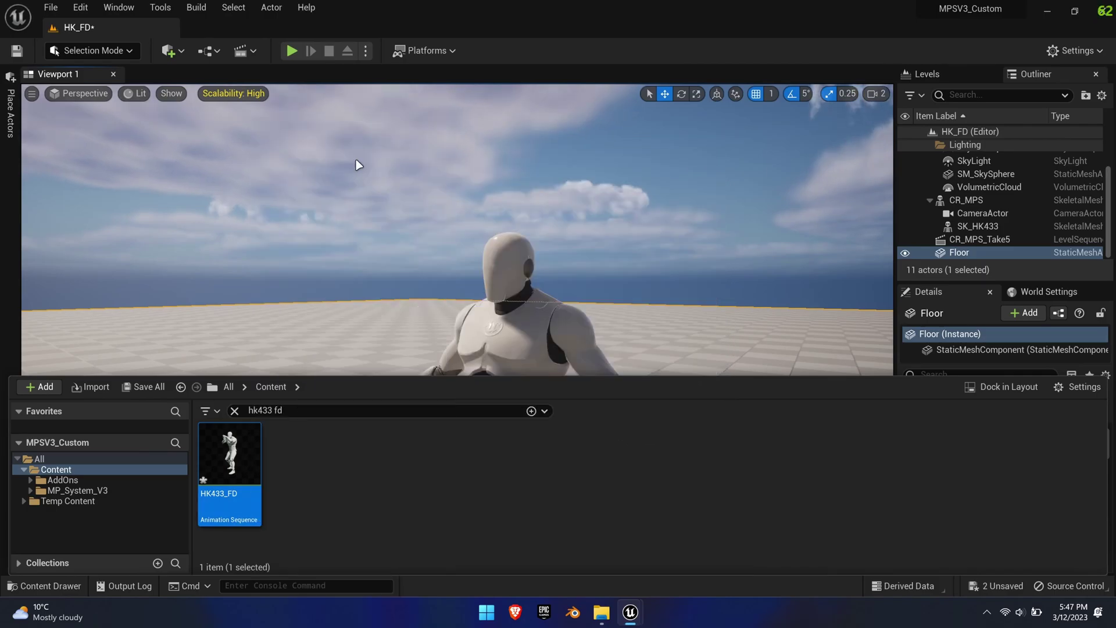
{"action": "double_click", "coordinate": [153, 117]}
{"action": "key", "text": "ctrl+space"}
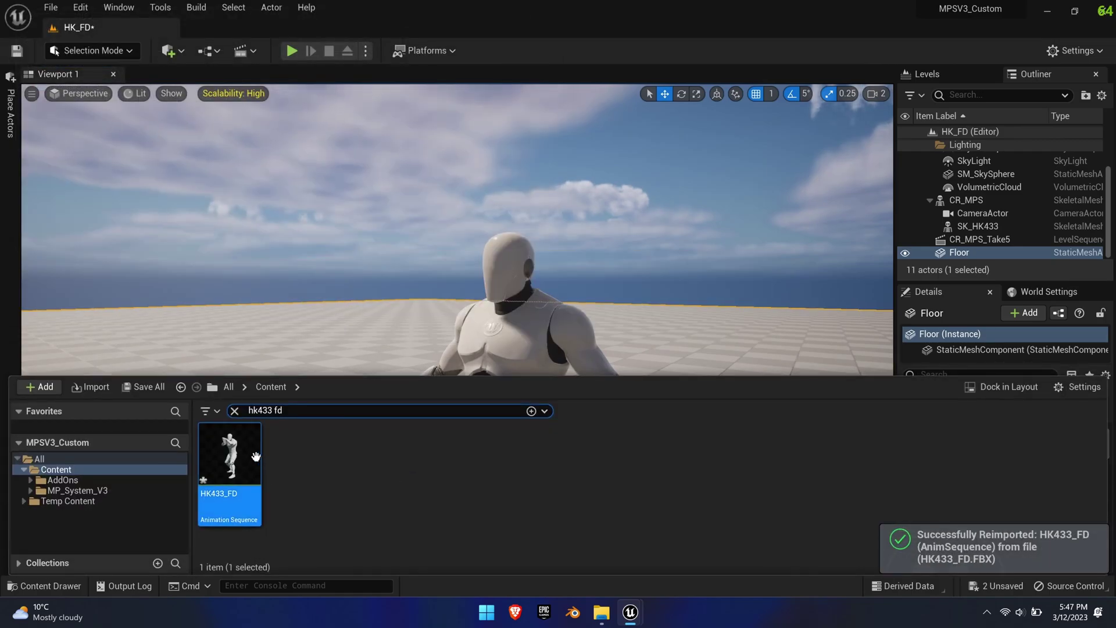
Create an animation montage from the HK433_FD animation sequence
{"action": "right_click", "coordinate": [250, 455]}
{"action": "mouse_move", "coordinate": [407, 145]}
{"action": "left_click", "coordinate": [499, 165]}
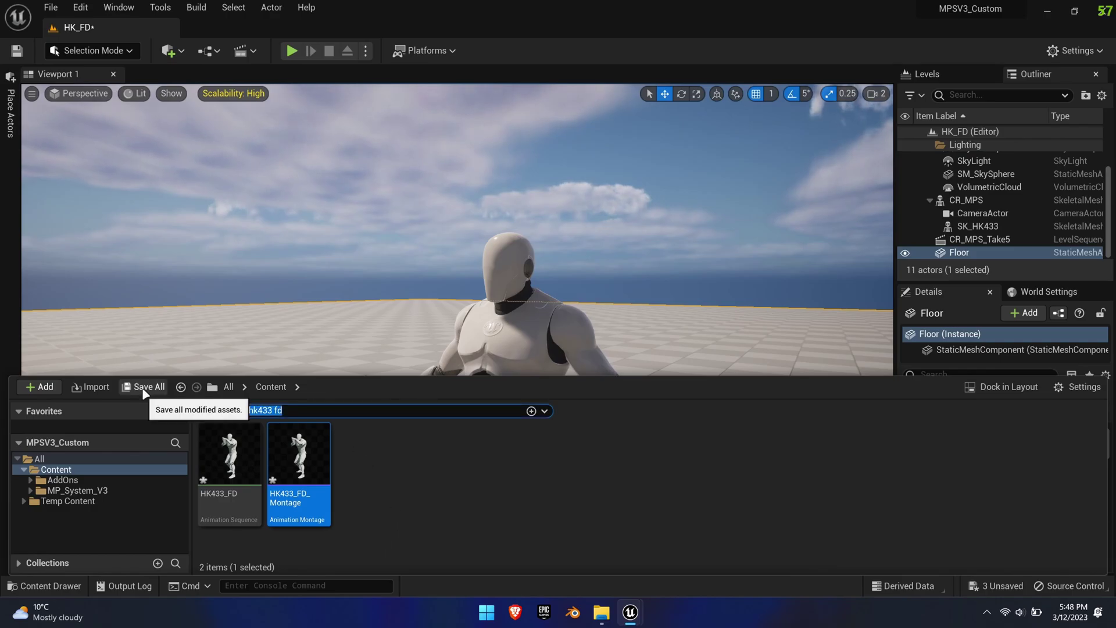
Search the content for "smg first dr" and open SMG_FirstDraw_Montage to copy its notifies
{"action": "type", "text": "smg fris"}
{"action": "type", "text": "st dr"}
{"action": "left_click", "coordinate": [374, 546]}
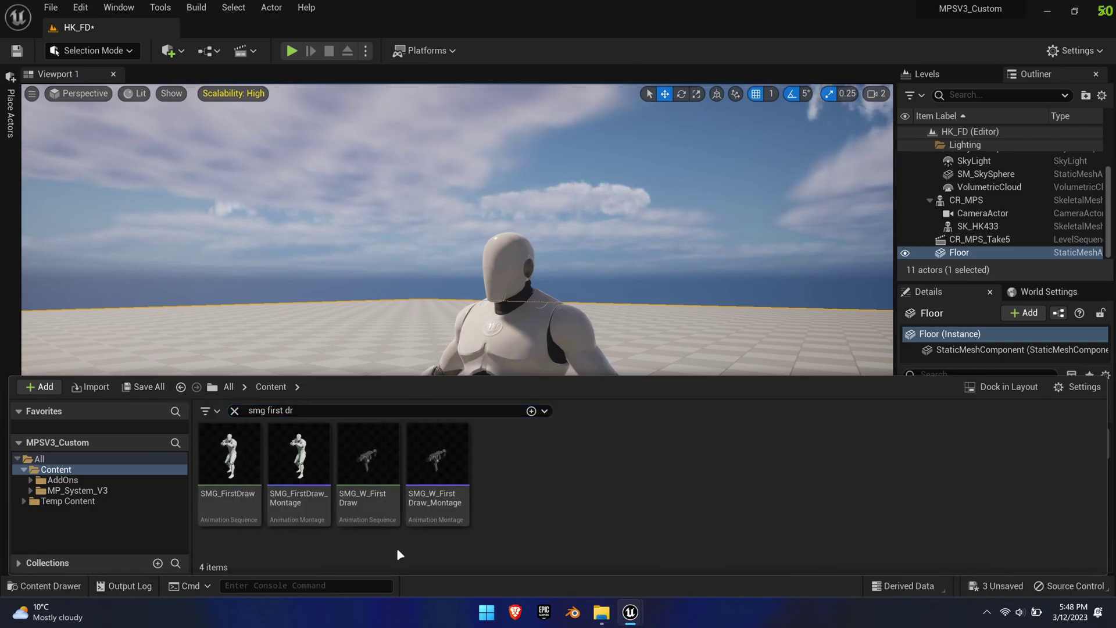
{"action": "double_click", "coordinate": [308, 512]}
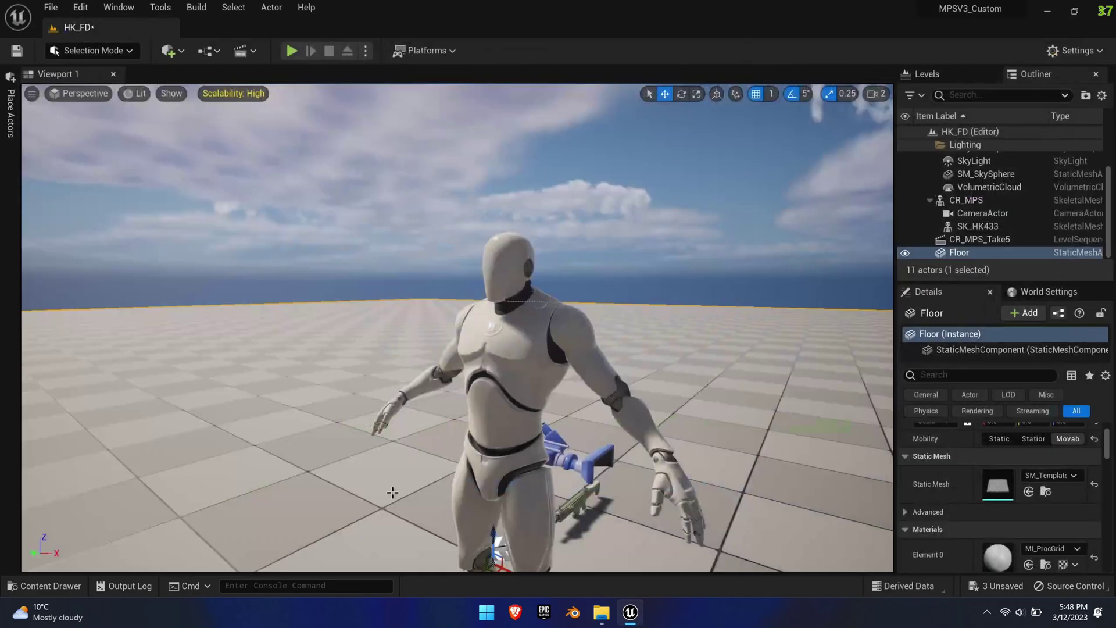
Open HK433_FD_Montage, paste the copied notifies at their original time on its notify track, and close the montage
{"action": "key", "text": "ctrl+space"}
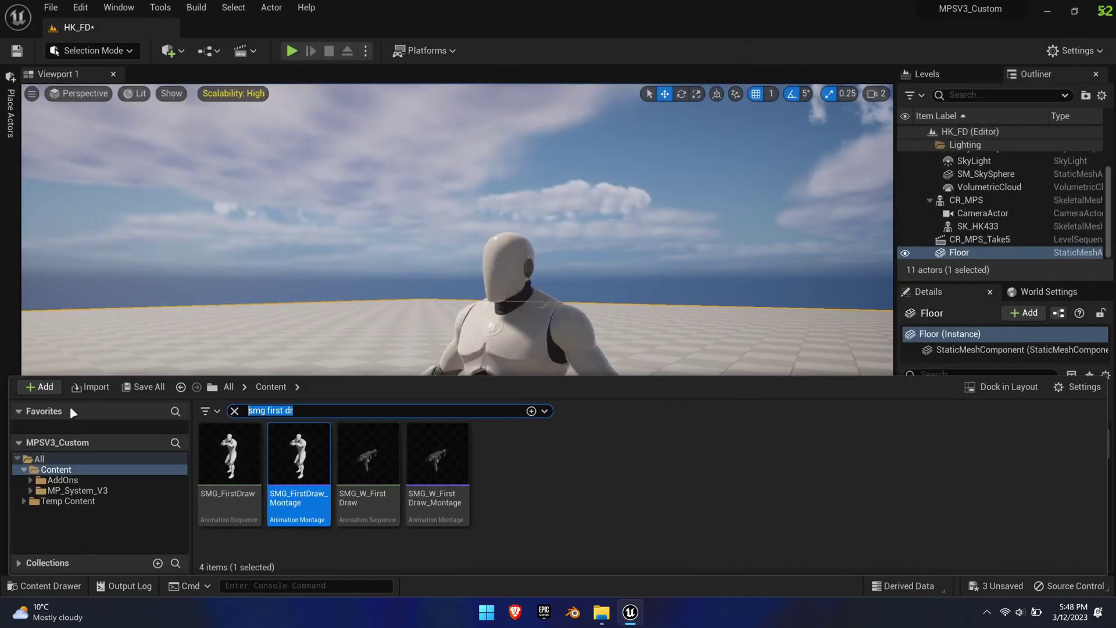
{"action": "type", "text": "hk fd"}
{"action": "double_click", "coordinate": [299, 456]}
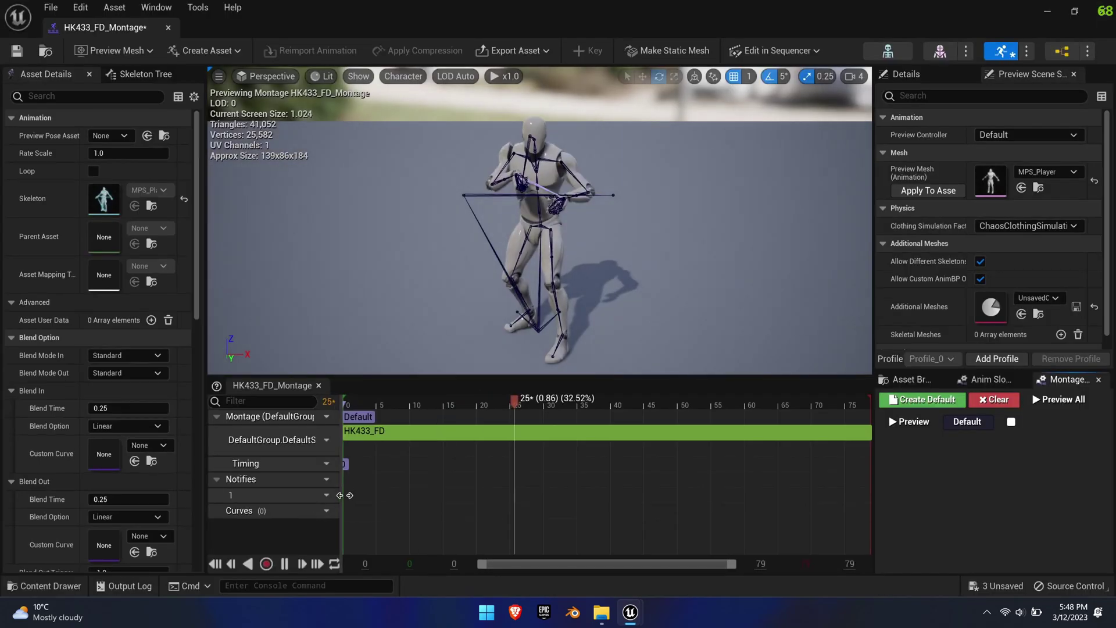
{"action": "right_click", "coordinate": [356, 483]}
{"action": "left_click", "coordinate": [379, 528]}
{"action": "right_click", "coordinate": [357, 498]}
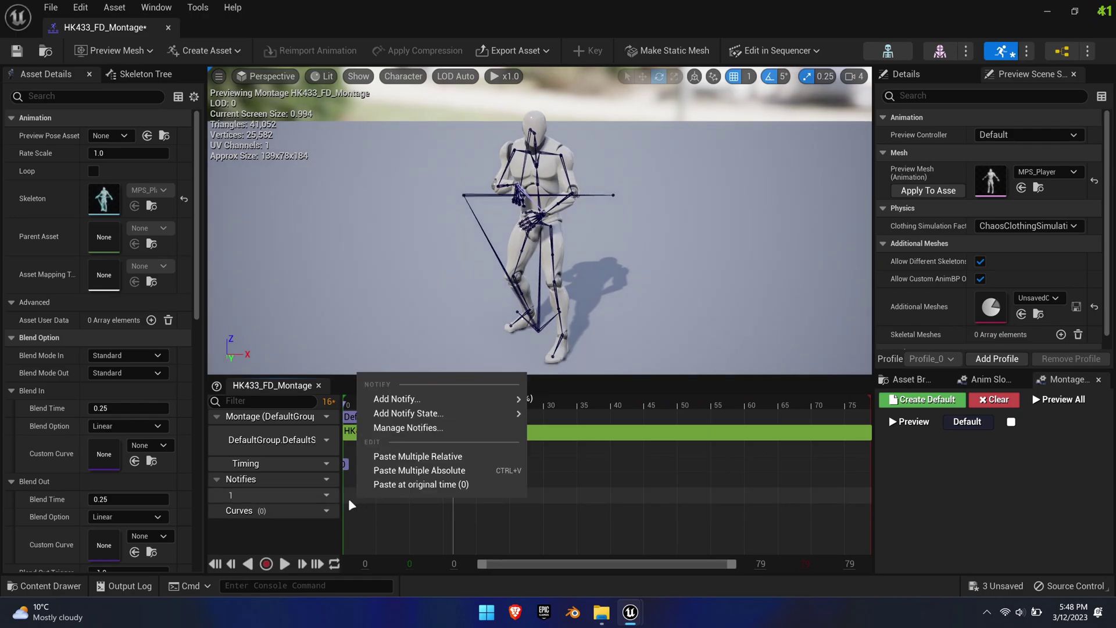
{"action": "left_click", "coordinate": [421, 484]}
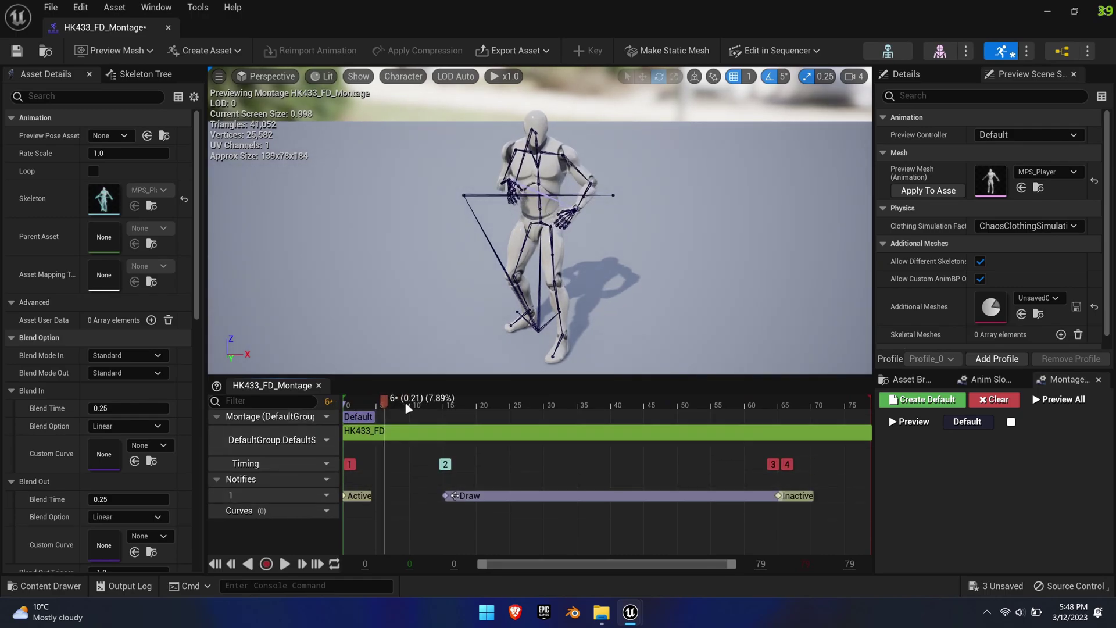
{"action": "left_click_drag", "start_coordinate": [409, 408], "coordinate": [636, 416]}
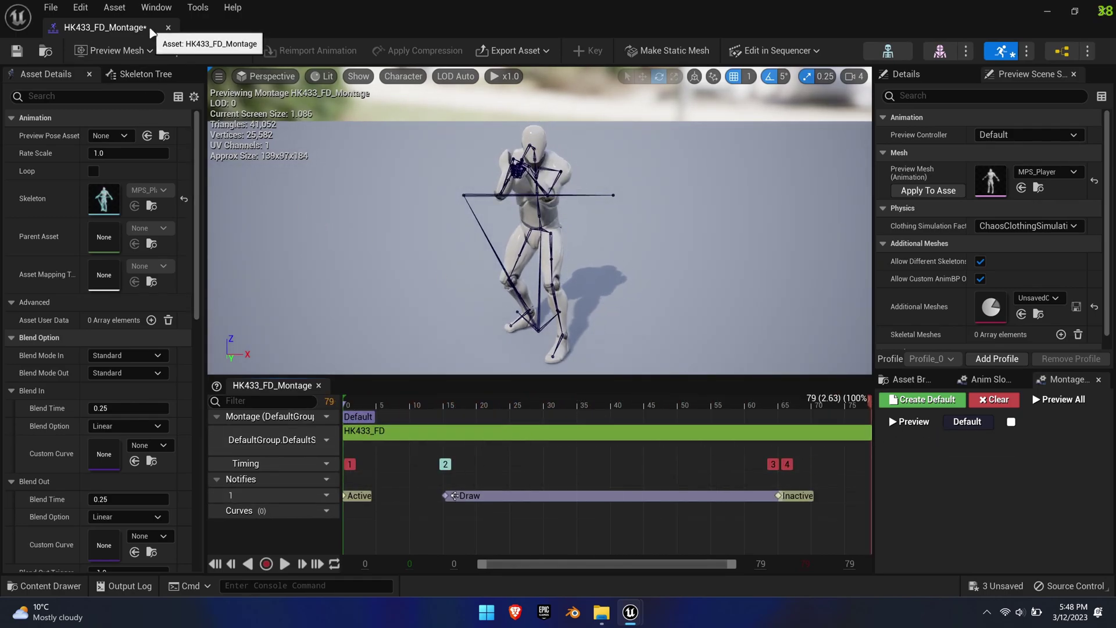
{"action": "left_click", "coordinate": [168, 27]}
Set the First Draw montage of the HK433 row in DT_MPS_Anims to HK433_FD_Montage
{"action": "key", "text": "ctrl+space"}
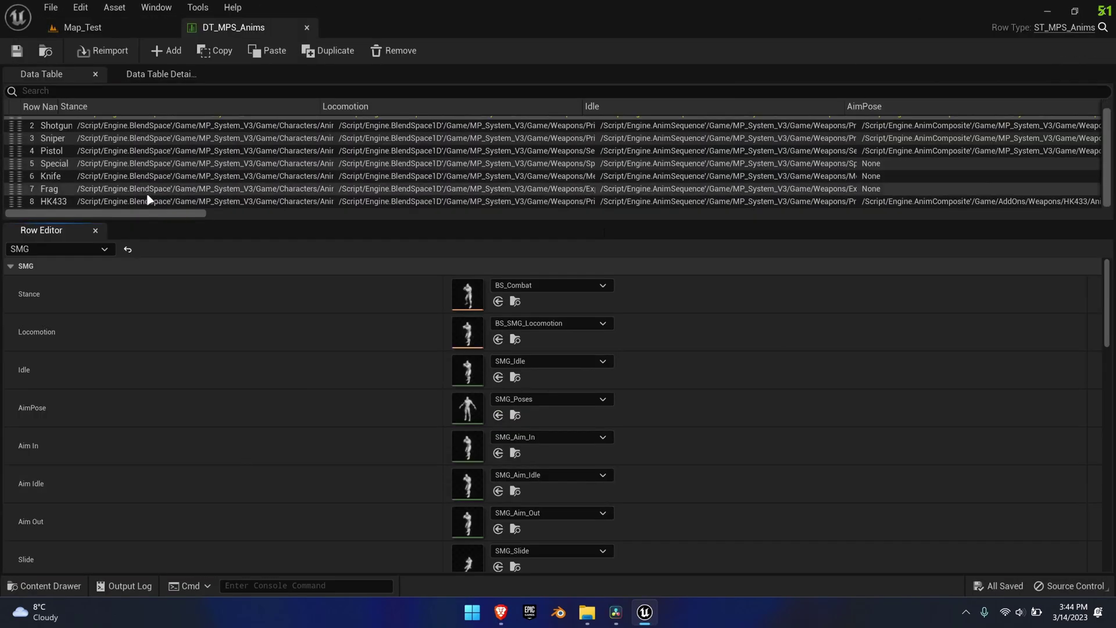
{"action": "left_click", "coordinate": [148, 200]}
{"action": "scroll", "coordinate": [331, 336], "scroll_direction": "down", "scroll_amount": 5}
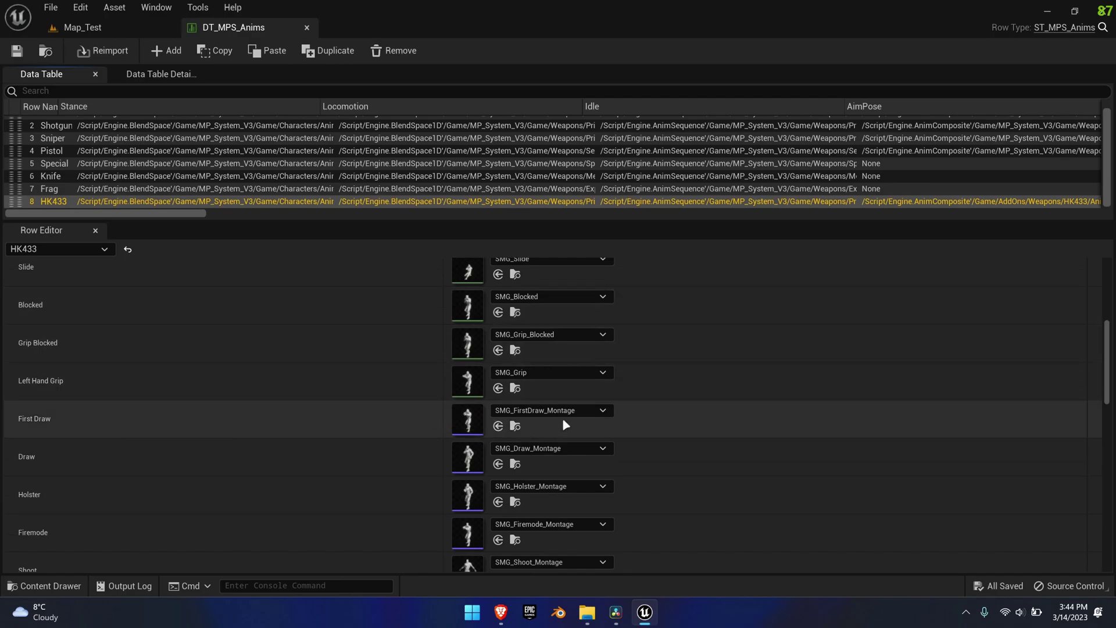
{"action": "left_click", "coordinate": [567, 409]}
{"action": "type", "text": "hk 433 fd"}
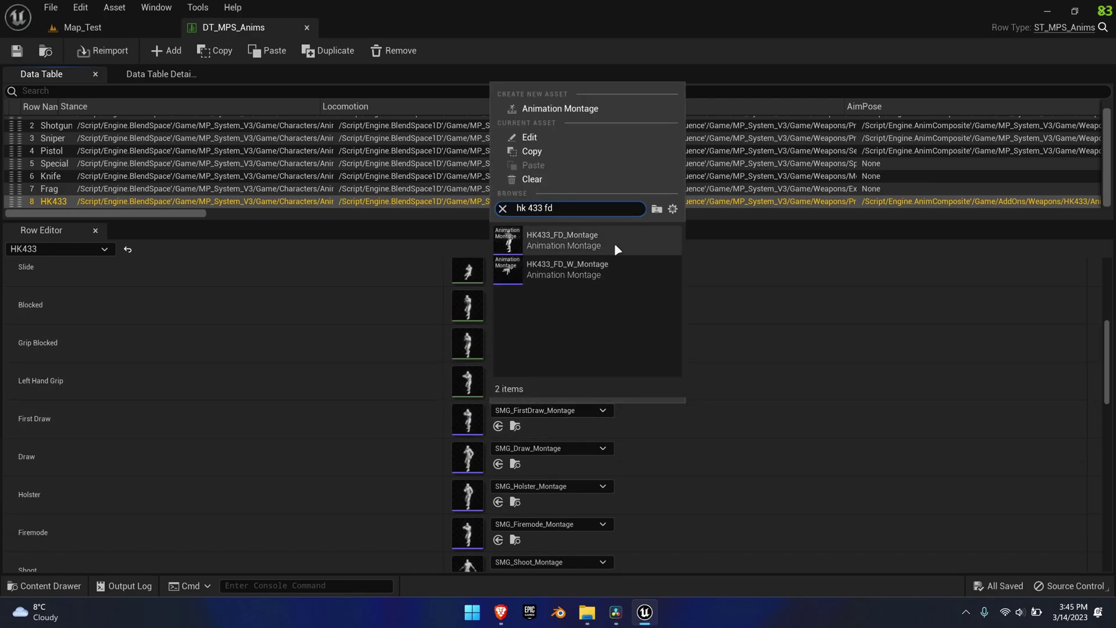
{"action": "left_click", "coordinate": [614, 243]}
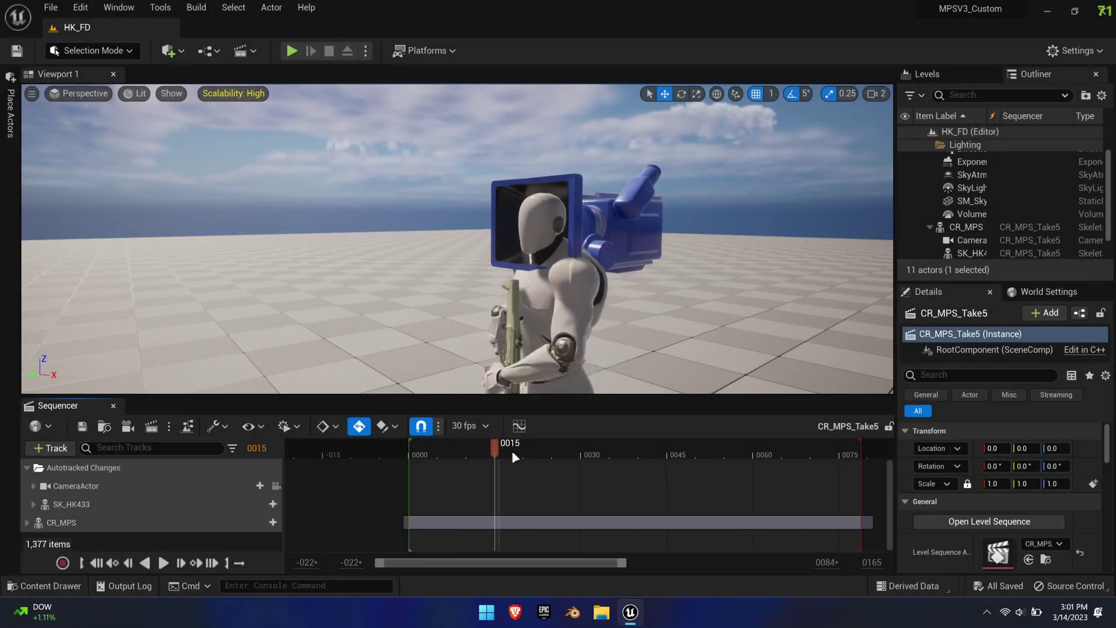
Convert the SK_HK433 track at frame 0 to an editable FK Control Rig using the default baking options
{"action": "left_click_drag", "start_coordinate": [520, 457], "coordinate": [863, 442]}
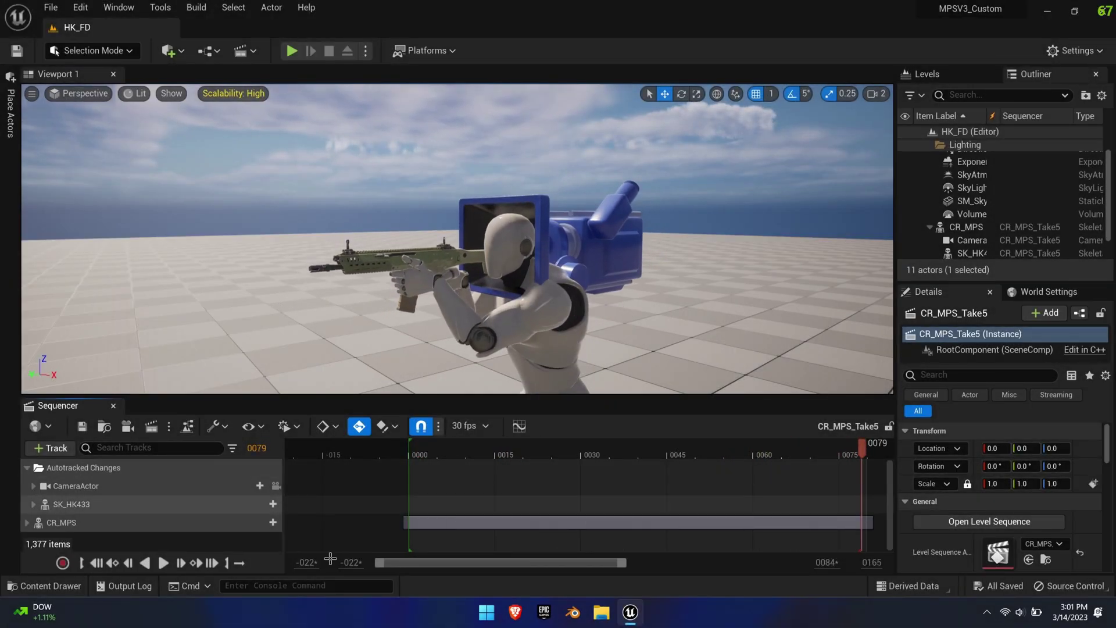
{"action": "left_click", "coordinate": [99, 563]}
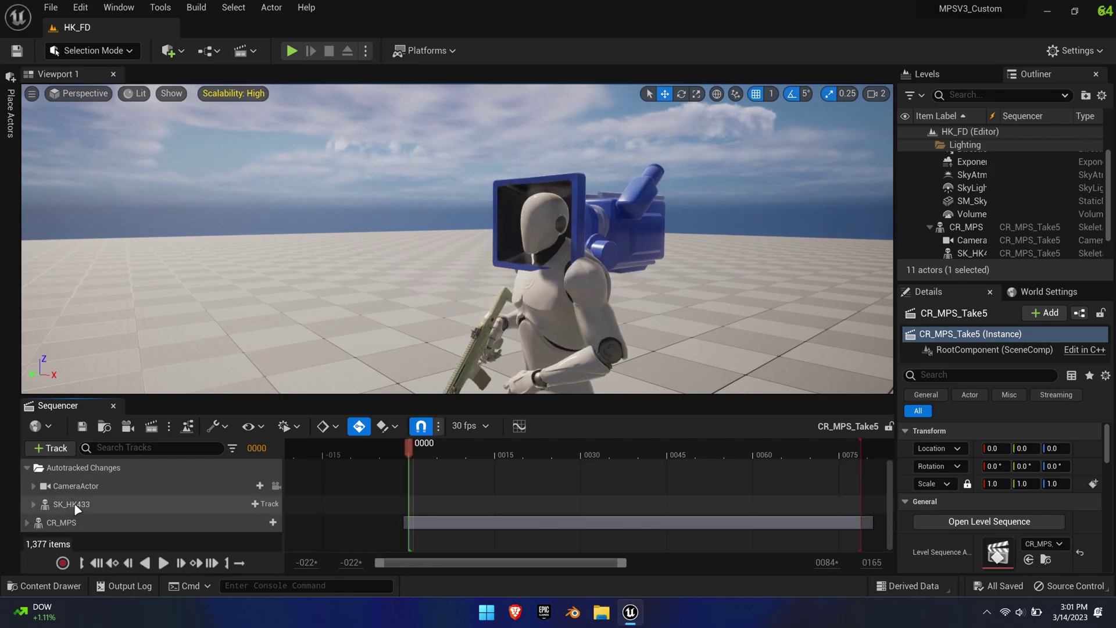
{"action": "right_click", "coordinate": [76, 509]}
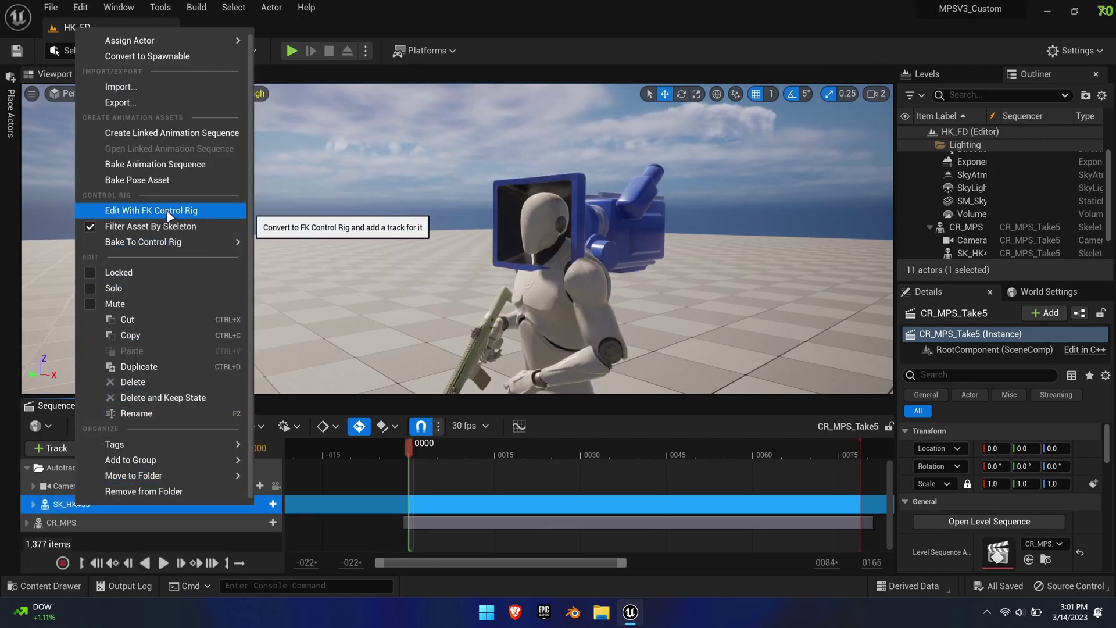
{"action": "left_click", "coordinate": [188, 213]}
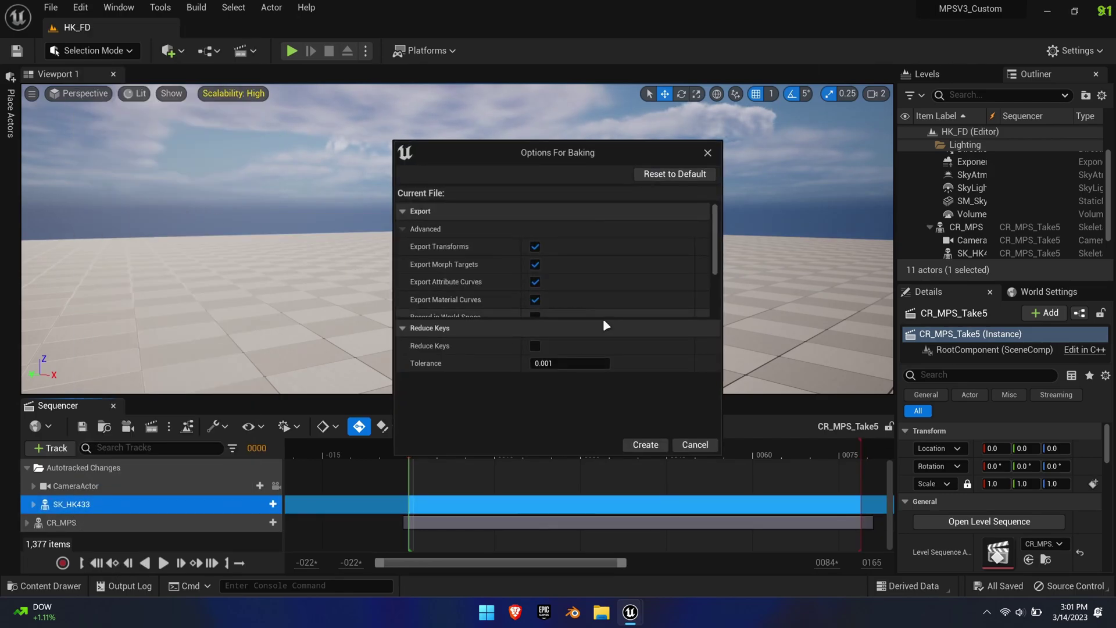
{"action": "left_click", "coordinate": [639, 446]}
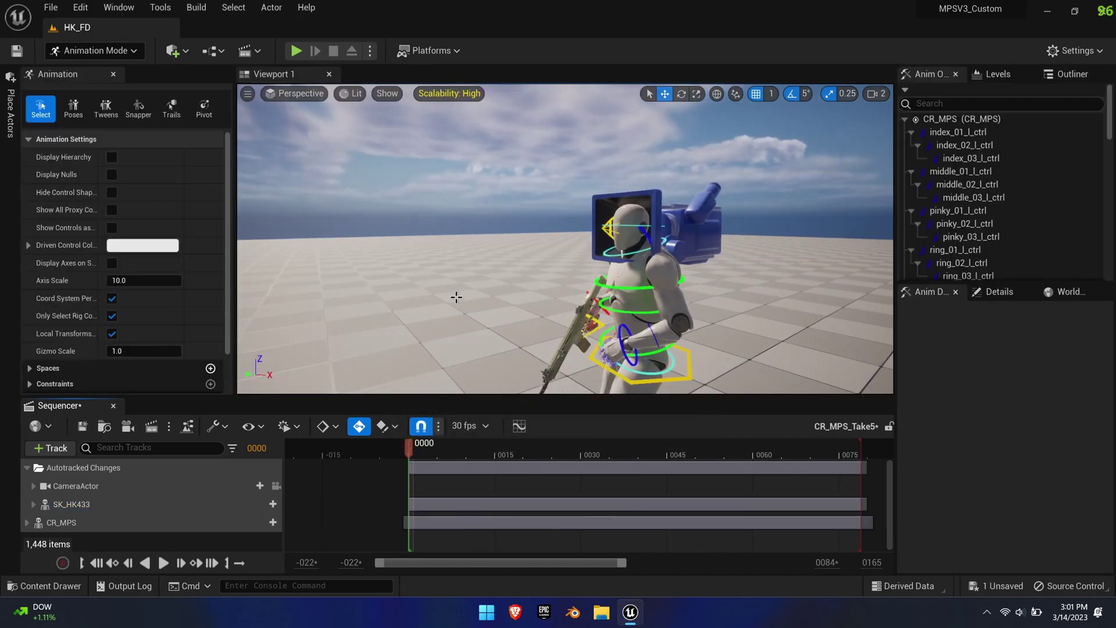
Select and frame the Firemode_2 control in the SK_HK433 FK Control Rig, and hide the control shapes
{"action": "mouse_move", "coordinate": [420, 457]}
{"action": "left_mouse_down"}
{"action": "mouse_move", "coordinate": [465, 454]}
{"action": "mouse_move", "coordinate": [414, 453]}
{"action": "left_mouse_up"}
{"action": "left_click", "coordinate": [33, 504]}
{"action": "scroll", "coordinate": [34, 506], "scroll_direction": "down", "scroll_amount": 1}
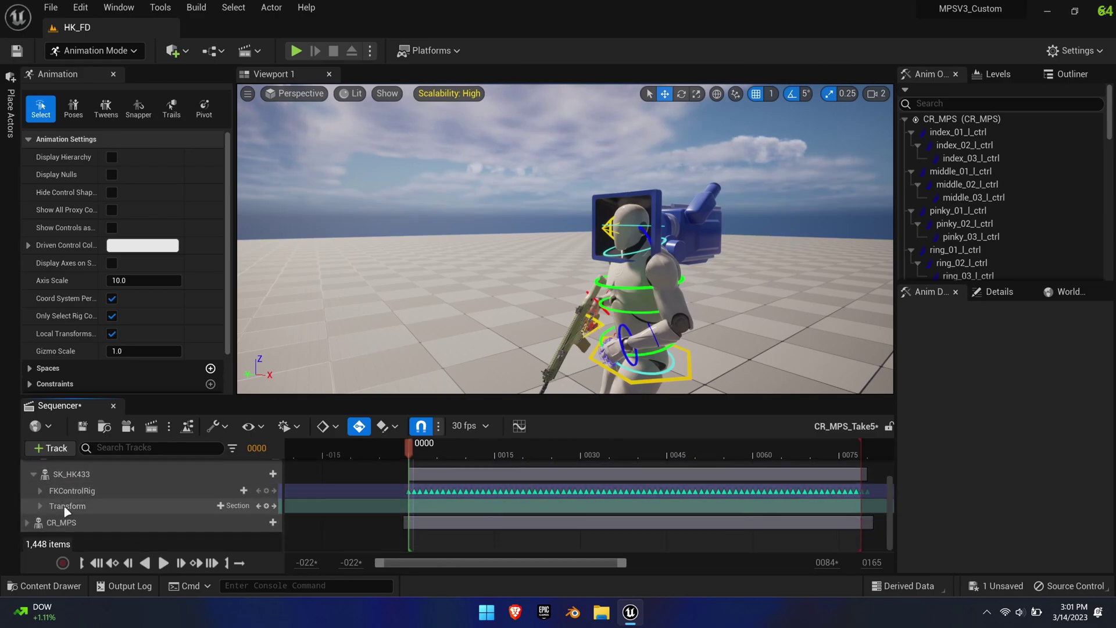
{"action": "left_click", "coordinate": [40, 493]}
{"action": "scroll", "coordinate": [119, 519], "scroll_direction": "down", "scroll_amount": 1}
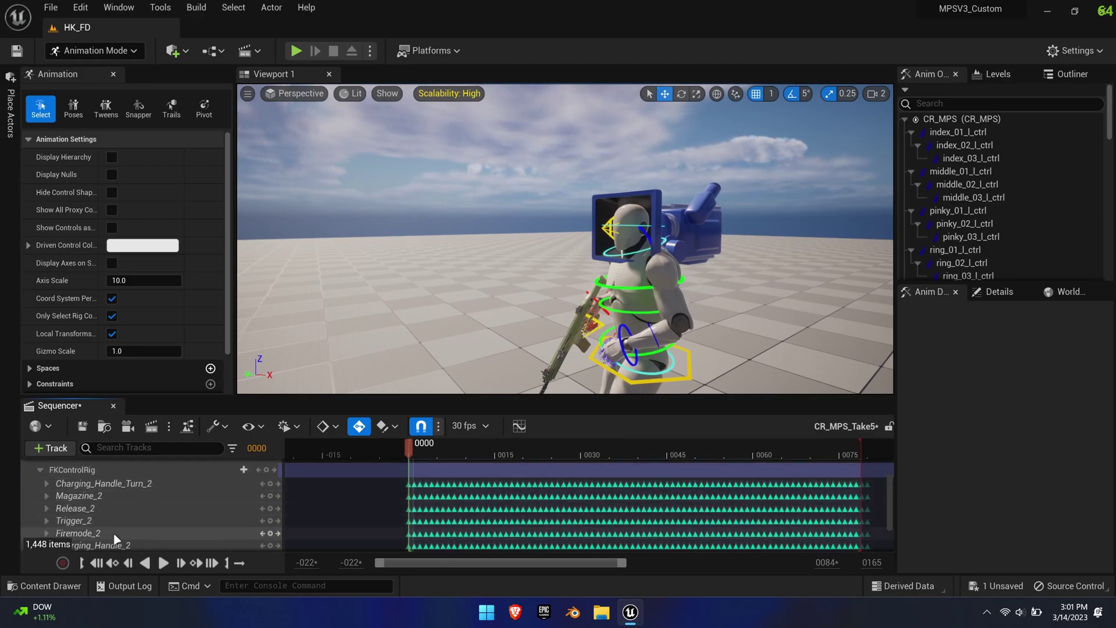
{"action": "left_click", "coordinate": [120, 533]}
{"action": "key", "text": "f"}
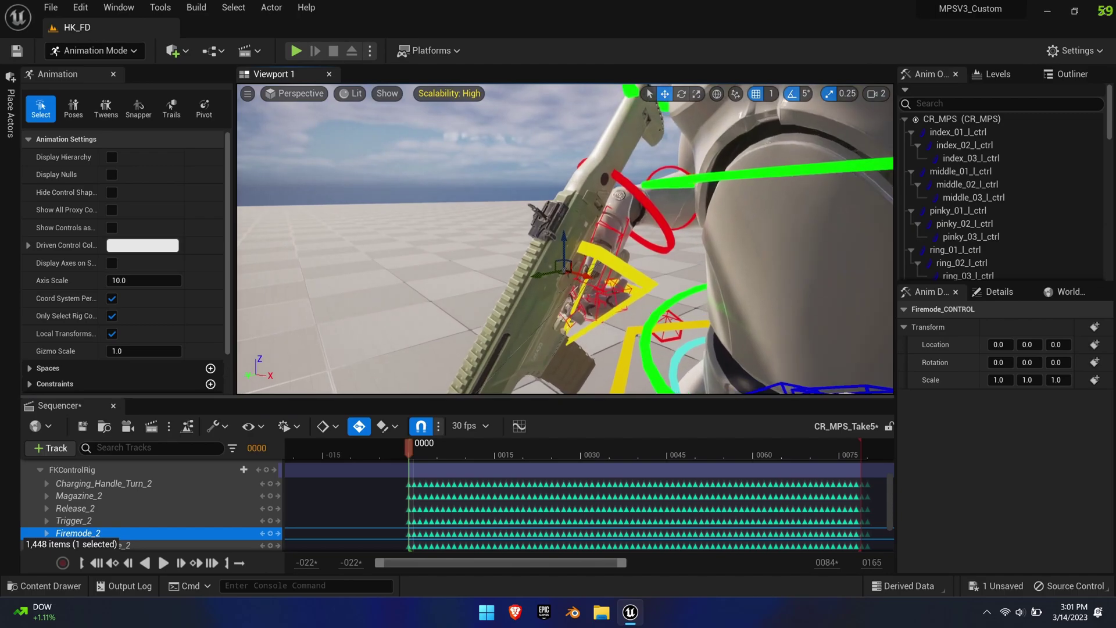
{"action": "left_click", "coordinate": [117, 193]}
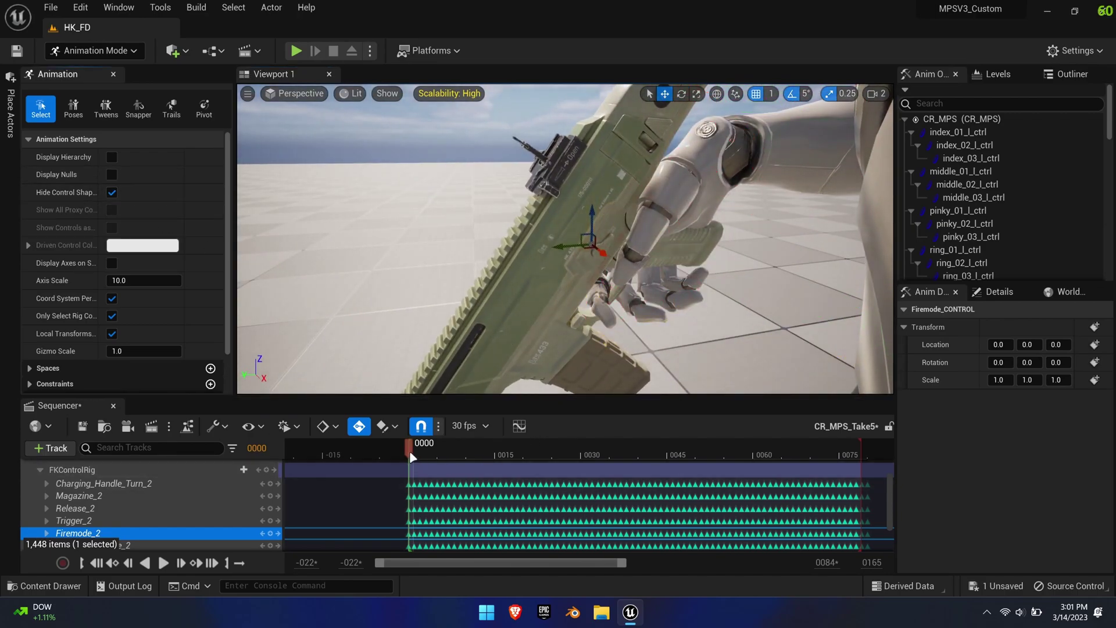
Delete all baked keys from the FKControlRig tracks of SK_HK433
{"action": "scroll", "coordinate": [378, 503], "scroll_direction": "up", "scroll_amount": 3}
{"action": "left_click_drag", "start_coordinate": [404, 528], "coordinate": [818, 538]}
{"action": "left_click_drag", "start_coordinate": [840, 494], "coordinate": [838, 495]}
{"action": "key", "text": "Delete"}
{"action": "scroll", "coordinate": [839, 495], "scroll_direction": "up", "scroll_amount": 5}
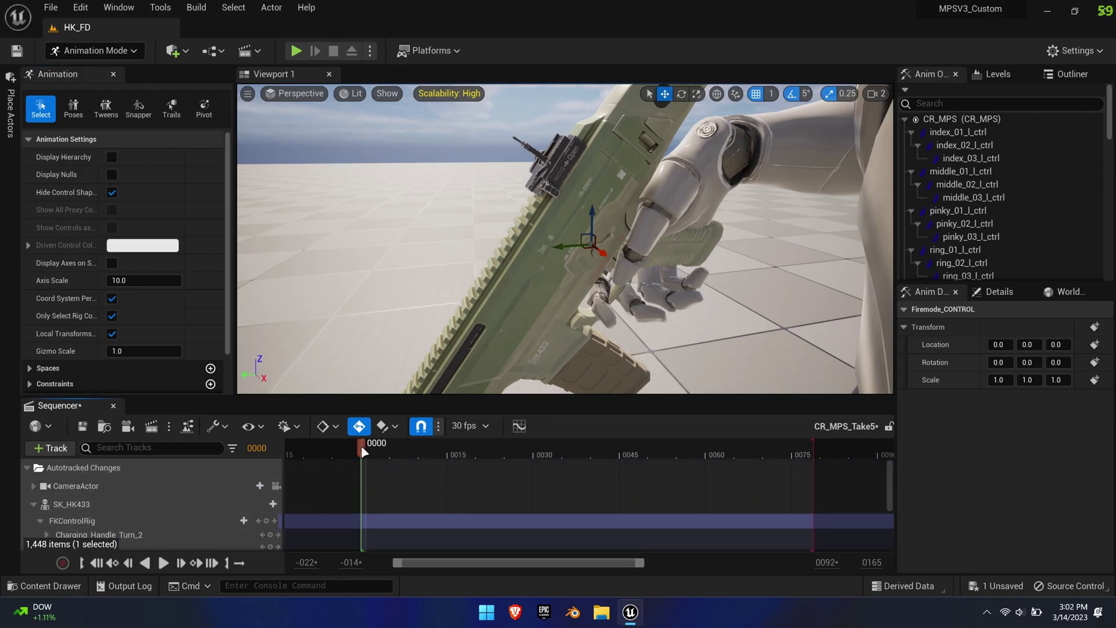
Key the Firemode_2 control in its rest pose and move that key to frame 36
{"action": "key", "text": "space"}
{"action": "right_click_drag", "start_coordinate": [476, 349], "coordinate": [477, 221]}
{"action": "left_click_drag", "start_coordinate": [499, 448], "coordinate": [533, 443]}
{"action": "scroll", "coordinate": [254, 522], "scroll_direction": "down", "scroll_amount": 3}
{"action": "left_click", "coordinate": [271, 521]}
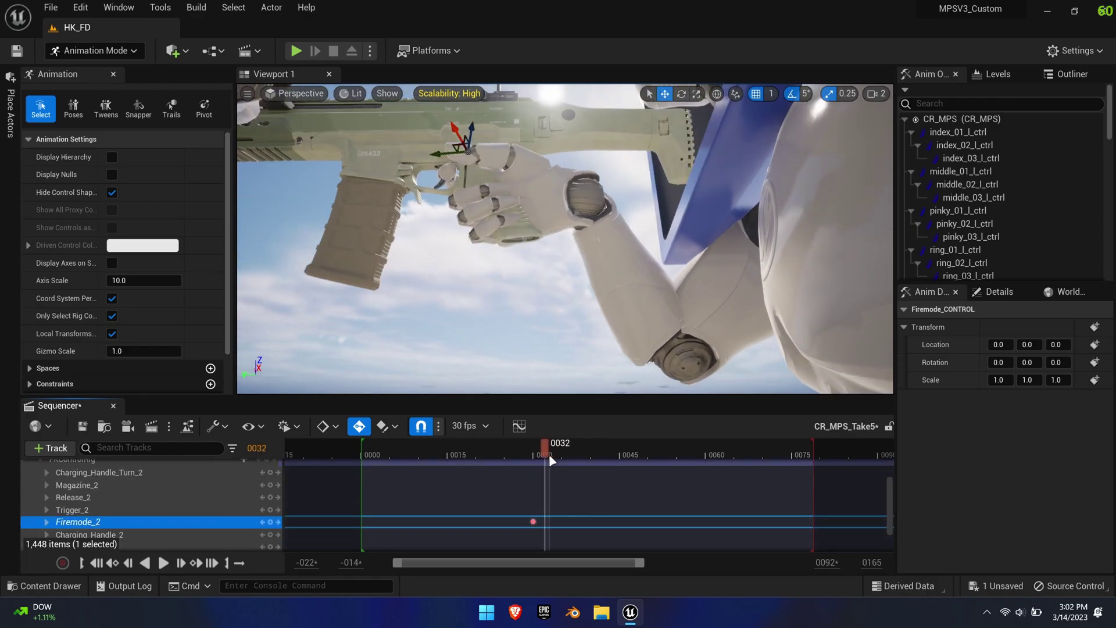
{"action": "left_click_drag", "start_coordinate": [532, 521], "coordinate": [544, 522]}
{"action": "right_click_drag", "start_coordinate": [546, 314], "coordinate": [540, 252]}
{"action": "left_click_drag", "start_coordinate": [546, 451], "coordinate": [579, 453]}
{"action": "left_click_drag", "start_coordinate": [544, 522], "coordinate": [567, 523]}
Rotate the Firemode_2 control to switch the fire selector at frame 39
{"action": "left_click_drag", "start_coordinate": [567, 452], "coordinate": [590, 455]}
{"action": "mouse_move", "coordinate": [567, 331]}
{"action": "right_mouse_down"}
{"action": "mouse_move", "coordinate": [552, 355]}
{"action": "mouse_move", "coordinate": [557, 343]}
{"action": "right_mouse_up"}
{"action": "key", "text": "e"}
{"action": "mouse_move", "coordinate": [570, 153]}
{"action": "left_mouse_down"}
{"action": "mouse_move", "coordinate": [592, 168]}
{"action": "mouse_move", "coordinate": [580, 164]}
{"action": "left_mouse_up"}
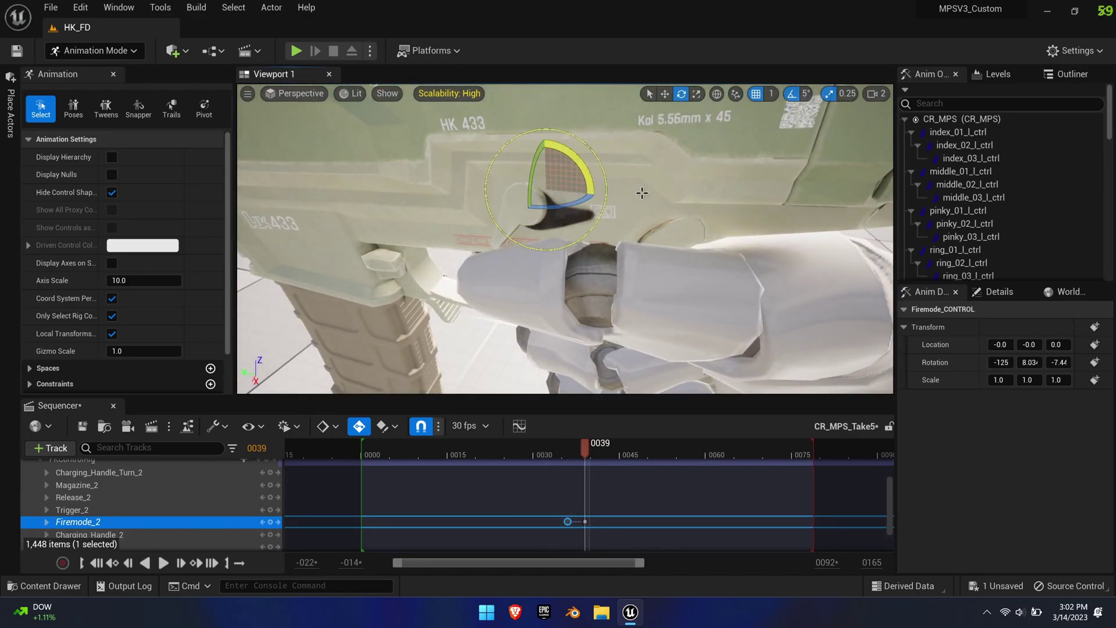
Key the Charging_Handle_Turn_2 and Charging_Handle_2 controls in their rest pose at frame 47
{"action": "left_click_drag", "start_coordinate": [584, 459], "coordinate": [631, 458]}
{"action": "right_click_drag", "start_coordinate": [598, 325], "coordinate": [546, 290]}
{"action": "scroll", "coordinate": [103, 513], "scroll_direction": "up", "scroll_amount": 1}
{"action": "left_click", "coordinate": [70, 493]}
{"action": "left_click", "coordinate": [270, 493]}
{"action": "scroll", "coordinate": [151, 528], "scroll_direction": "down", "scroll_amount": 1}
{"action": "left_click", "coordinate": [143, 533]}
{"action": "key", "text": "Return"}
Rotate the Charging_Handle_Turn_2 control outwards in local space at frame 49
{"action": "left_click", "coordinate": [641, 449]}
{"action": "left_click", "coordinate": [623, 472]}
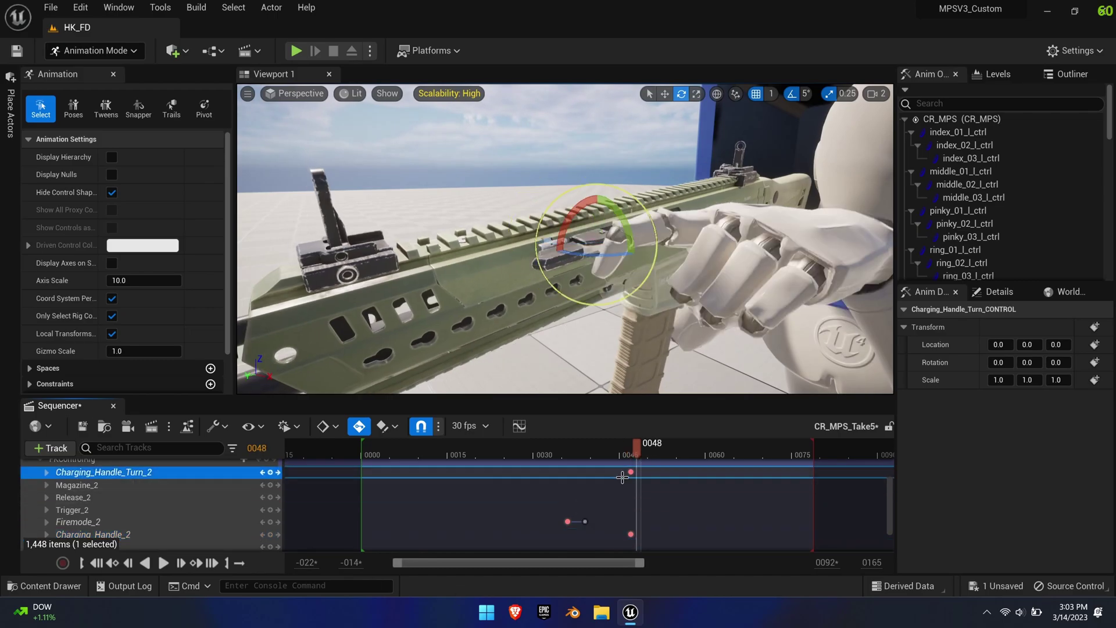
{"action": "left_click_drag", "start_coordinate": [628, 449], "coordinate": [638, 446]}
{"action": "left_click", "coordinate": [642, 446]}
{"action": "left_click", "coordinate": [716, 93]}
{"action": "left_click_drag", "start_coordinate": [623, 255], "coordinate": [645, 261]}
{"action": "mouse_move", "coordinate": [642, 451]}
{"action": "left_mouse_down"}
{"action": "mouse_move", "coordinate": [664, 451]}
{"action": "mouse_move", "coordinate": [642, 453]}
{"action": "left_mouse_up"}
{"action": "scroll", "coordinate": [192, 482], "scroll_direction": "up", "scroll_amount": 1}
{"action": "scroll", "coordinate": [169, 488], "scroll_direction": "down", "scroll_amount": 3}
Key Charging_Handle_2 at frame 49 and pull the handle back along the receiver at frame 53
{"action": "left_click", "coordinate": [141, 494]}
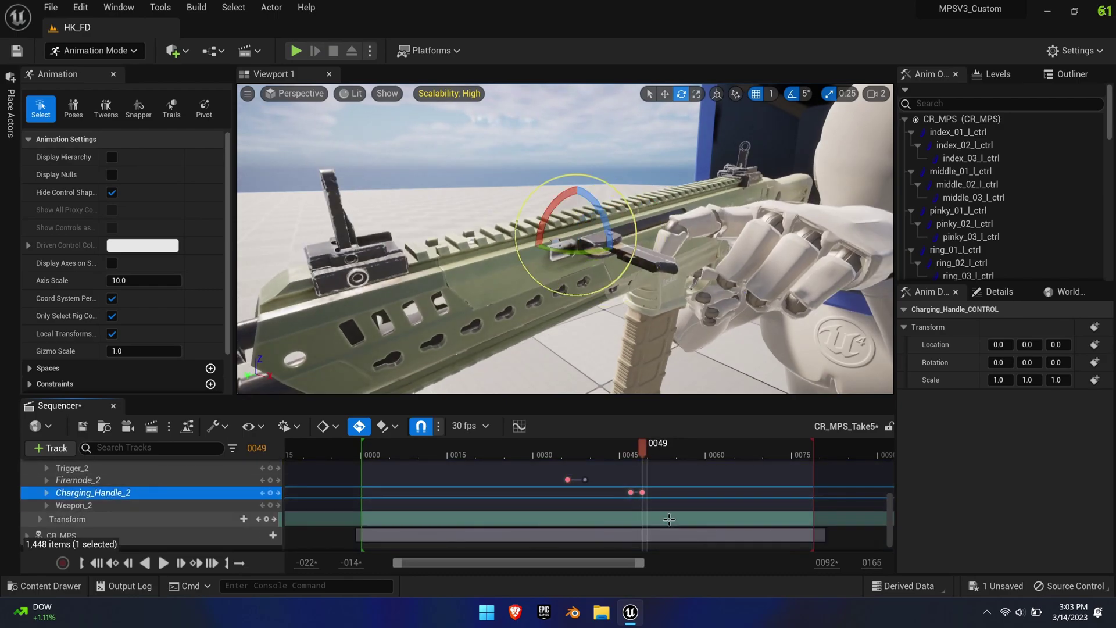
{"action": "key", "text": "w"}
{"action": "left_click", "coordinate": [716, 94]}
{"action": "left_click_drag", "start_coordinate": [643, 451], "coordinate": [665, 461]}
{"action": "left_click_drag", "start_coordinate": [639, 262], "coordinate": [523, 262], "text": "alt"}
{"action": "left_click_drag", "start_coordinate": [505, 227], "coordinate": [647, 367]}
Key Charging_Handle_2 held in its rear position and copy its frame 47 rest key to frame 57
{"action": "left_click_drag", "start_coordinate": [667, 452], "coordinate": [688, 452]}
{"action": "key", "text": "Return"}
{"action": "left_click_drag", "start_coordinate": [652, 349], "coordinate": [604, 378], "text": "alt"}
{"action": "left_click_drag", "start_coordinate": [630, 492], "coordinate": [691, 507], "text": "alt"}
{"action": "scroll", "coordinate": [692, 507], "scroll_direction": "up", "scroll_amount": 5}
Hold the Charging_Handle_Turn_2 rotation until frame 54 and return it to its rest rotation at frame 56
{"action": "left_click", "coordinate": [685, 453]}
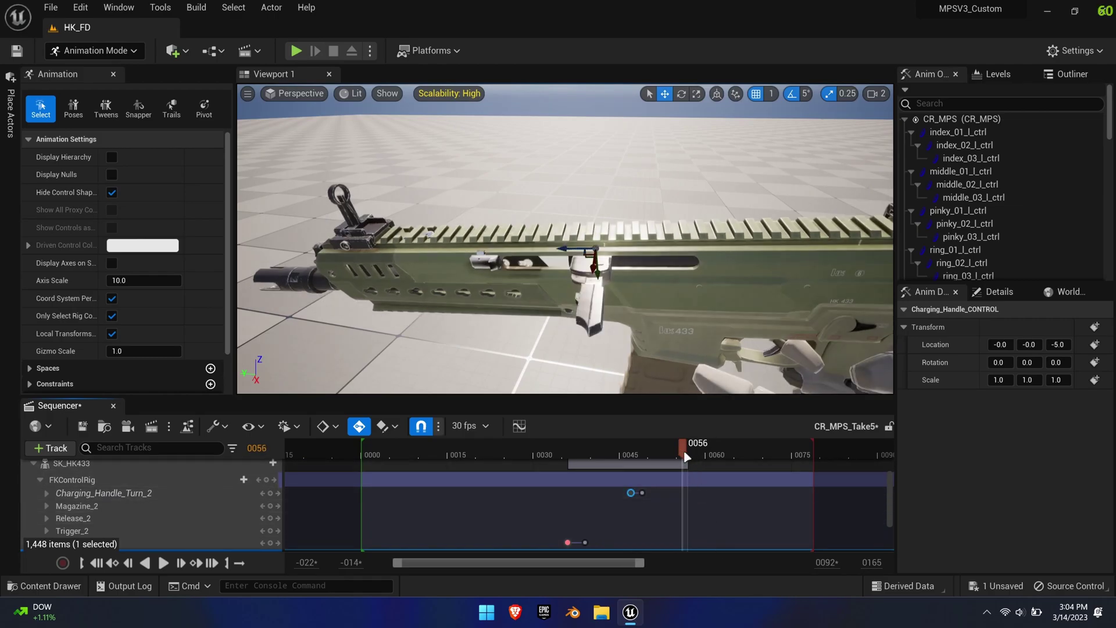
{"action": "left_click", "coordinate": [518, 493]}
{"action": "key", "text": "Return"}
{"action": "left_click", "coordinate": [688, 446]}
{"action": "key", "text": "ctrl+g"}
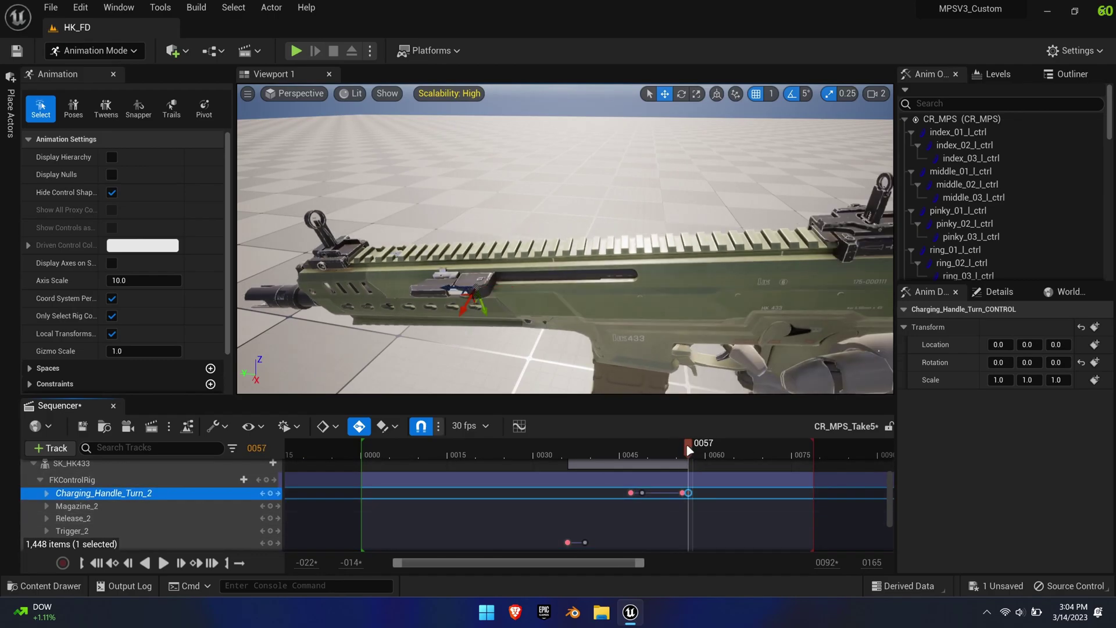
{"action": "left_click", "coordinate": [682, 447]}
{"action": "left_click_drag", "start_coordinate": [682, 492], "coordinate": [662, 492]}
{"action": "mouse_move", "coordinate": [661, 455]}
{"action": "left_mouse_down"}
{"action": "mouse_move", "coordinate": [639, 457]}
{"action": "mouse_move", "coordinate": [673, 463]}
{"action": "left_mouse_up"}
{"action": "left_click_drag", "start_coordinate": [674, 459], "coordinate": [548, 477]}
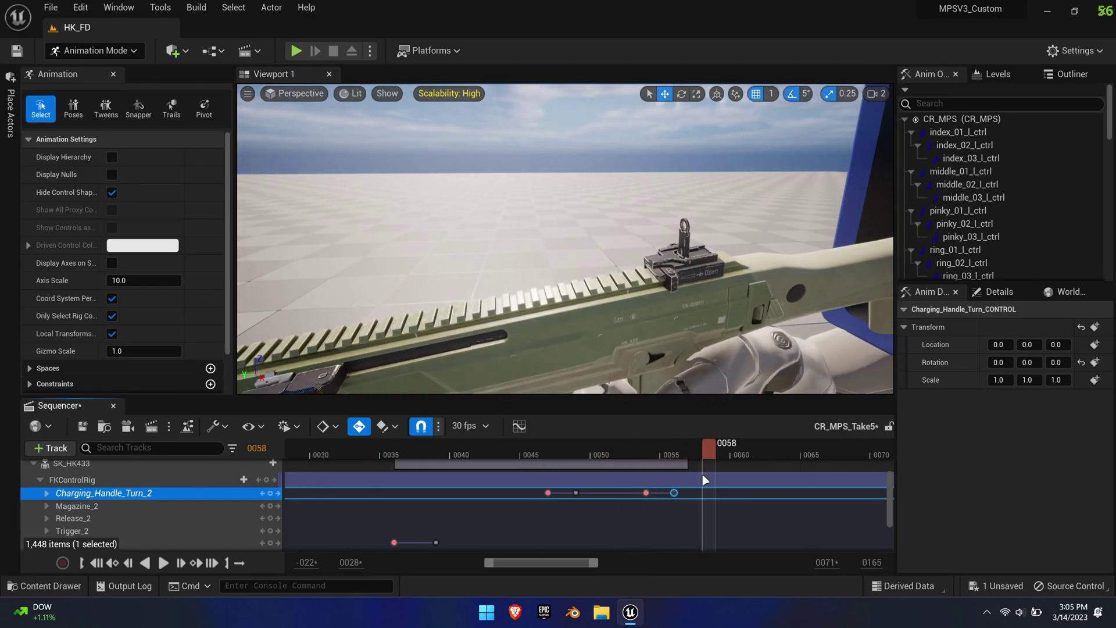
Show the control shapes again and select the left hand control hand_l_ctrl of CR_MPS at frame 48
{"action": "left_click", "coordinate": [40, 480]}
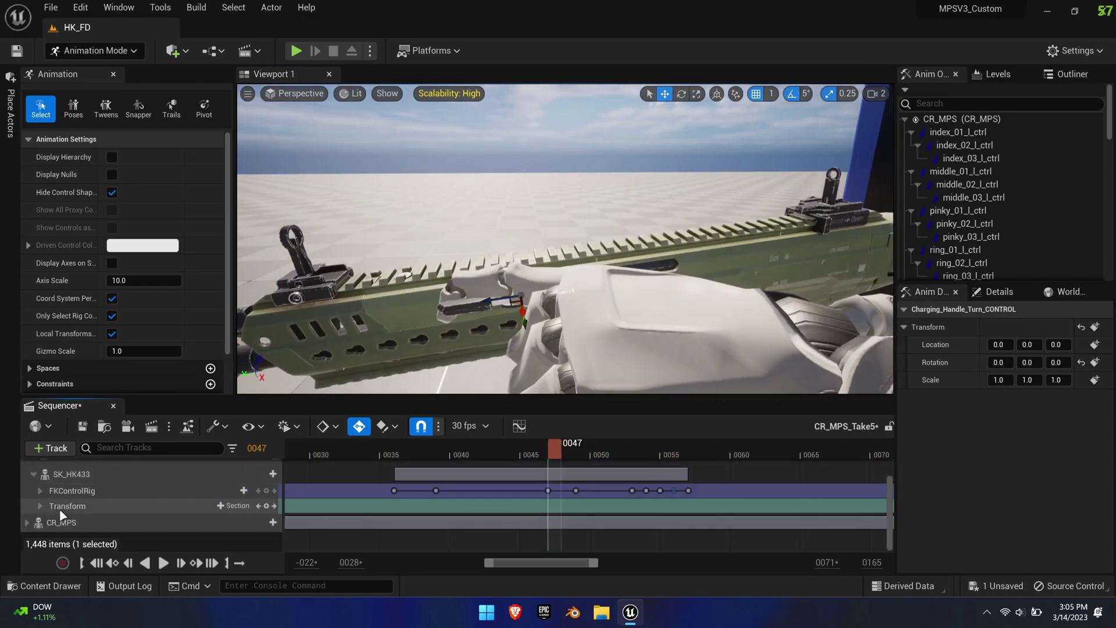
{"action": "double_click", "coordinate": [82, 522]}
{"action": "scroll", "coordinate": [90, 517], "scroll_direction": "down", "scroll_amount": 3}
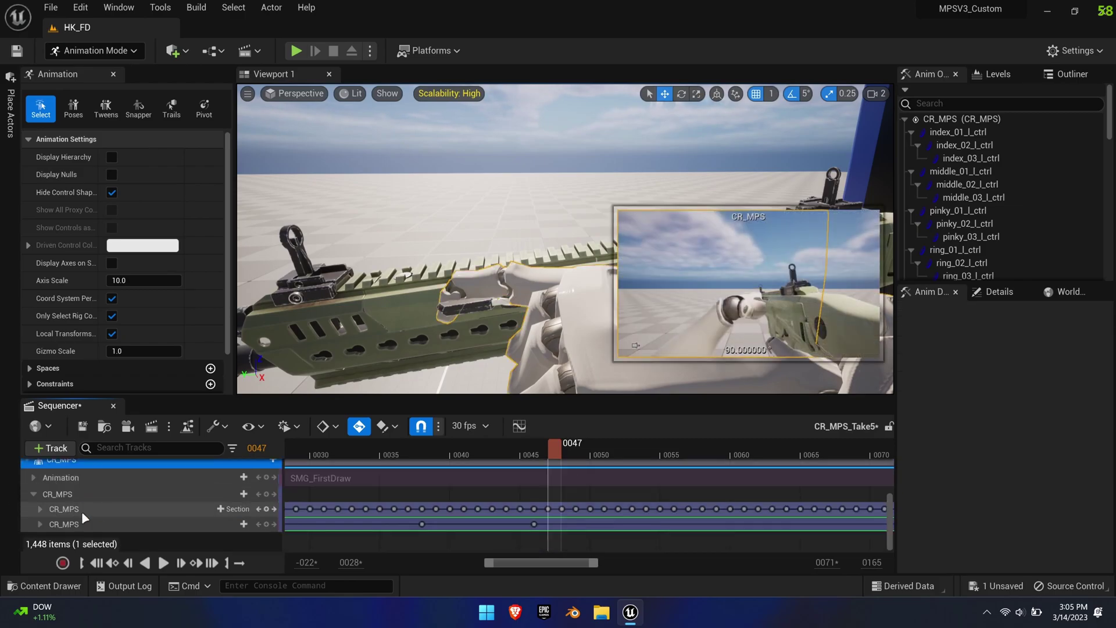
{"action": "left_click", "coordinate": [93, 524]}
{"action": "mouse_move", "coordinate": [564, 448]}
{"action": "left_mouse_down"}
{"action": "mouse_move", "coordinate": [541, 449]}
{"action": "mouse_move", "coordinate": [582, 456]}
{"action": "left_mouse_up"}
{"action": "left_click_drag", "start_coordinate": [614, 258], "coordinate": [715, 267], "text": "alt"}
{"action": "key", "text": "t"}
{"action": "left_click", "coordinate": [729, 291]}
{"action": "key", "text": "ctrl+grave"}
{"action": "right_click_drag", "start_coordinate": [664, 305], "coordinate": [599, 322]}
{"action": "left_click_drag", "start_coordinate": [582, 455], "coordinate": [570, 462]}
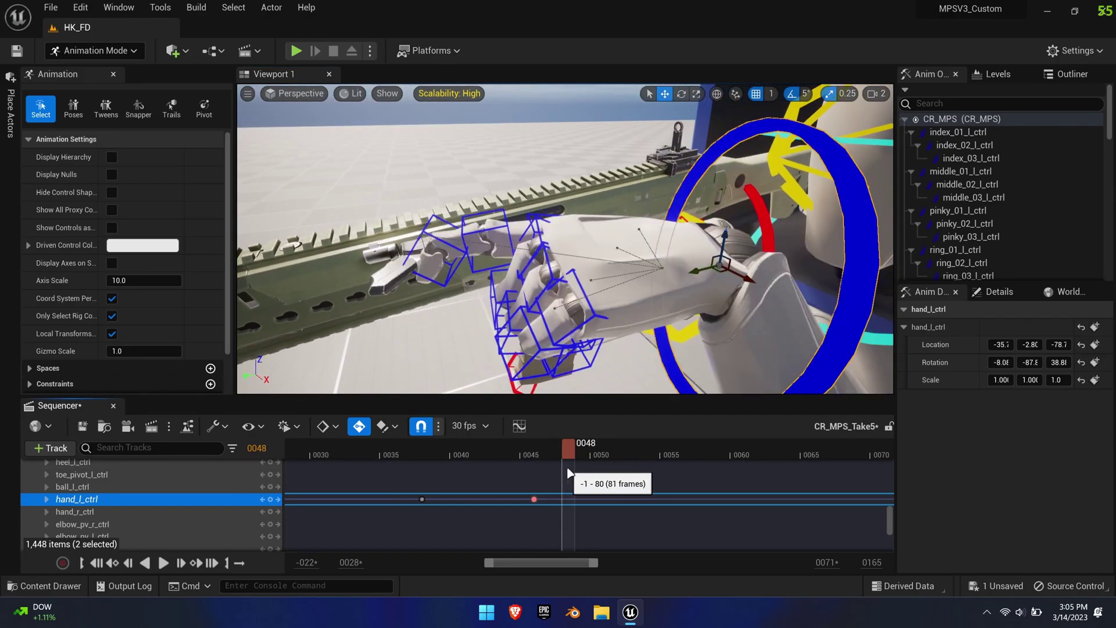
Try to move the frame 49 key of Charging_Handle_Turn_2 to frame 48
{"action": "scroll", "coordinate": [156, 502], "scroll_direction": "up", "scroll_amount": 15}
{"action": "left_click", "coordinate": [64, 520]}
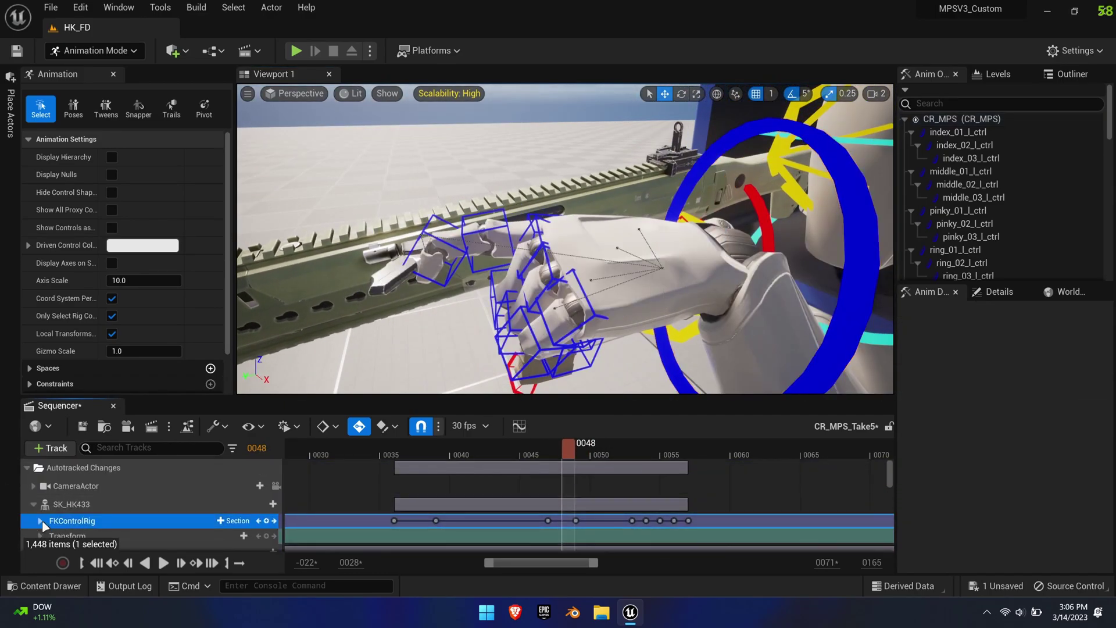
{"action": "left_click", "coordinate": [40, 520]}
{"action": "scroll", "coordinate": [63, 517], "scroll_direction": "down", "scroll_amount": 1}
{"action": "left_click", "coordinate": [104, 513]}
{"action": "left_click_drag", "start_coordinate": [575, 514], "coordinate": [522, 514]}
{"action": "key", "text": "ctrl+z"}
Filter the tracks to the selected hand_l_ctrl and reposition the left hand at the charging handle at frame 48
{"action": "scroll", "coordinate": [573, 513], "scroll_direction": "up", "scroll_amount": 6, "text": "ctrl"}
{"action": "left_click_drag", "start_coordinate": [512, 451], "coordinate": [555, 469]}
{"action": "left_click", "coordinate": [33, 483]}
{"action": "scroll", "coordinate": [55, 519], "scroll_direction": "down", "scroll_amount": 1}
{"action": "left_click", "coordinate": [668, 348]}
{"action": "left_click", "coordinate": [232, 447]}
{"action": "left_click", "coordinate": [300, 382]}
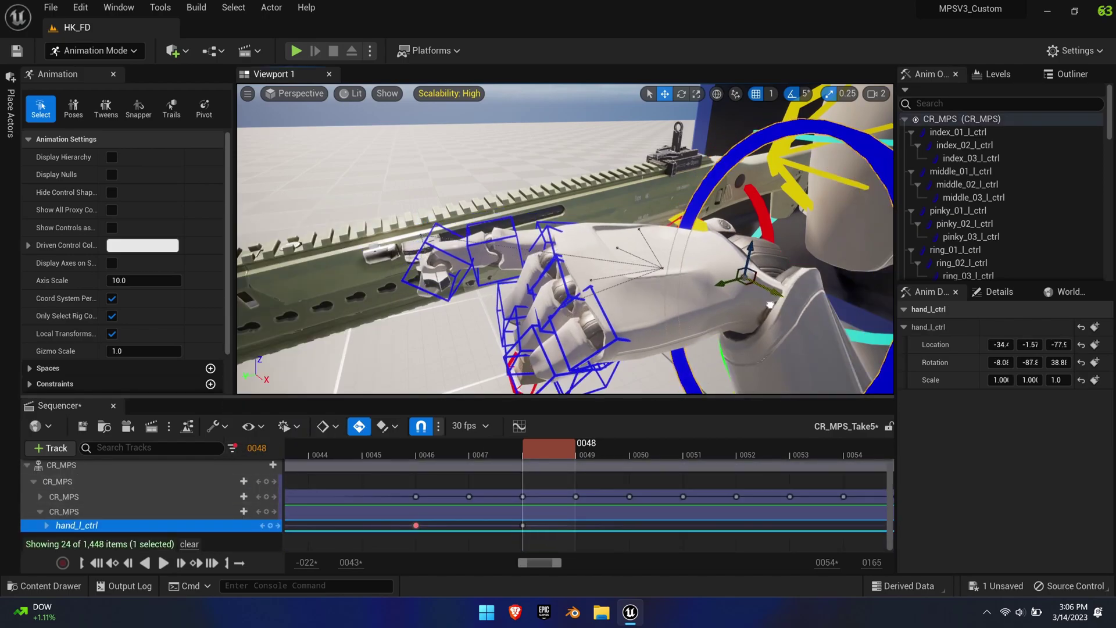
Reposition hand_l_ctrl at frame 53 so the left hand follows the pulled-back charging handle
{"action": "left_click_drag", "start_coordinate": [532, 450], "coordinate": [815, 464]}
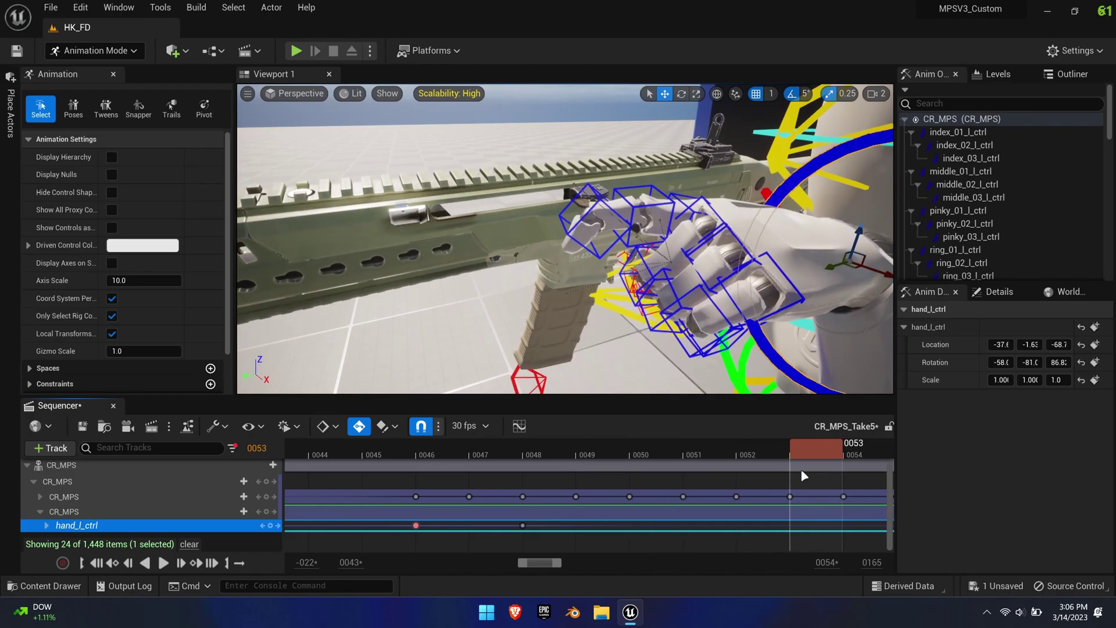
{"action": "scroll", "coordinate": [771, 515], "scroll_direction": "down", "scroll_amount": 6, "text": "ctrl"}
{"action": "left_click_drag", "start_coordinate": [505, 563], "coordinate": [548, 563]}
{"action": "left_click_drag", "start_coordinate": [546, 290], "coordinate": [517, 331], "text": "alt"}
{"action": "mouse_move", "coordinate": [493, 449]}
{"action": "left_mouse_down"}
{"action": "mouse_move", "coordinate": [460, 446]}
{"action": "mouse_move", "coordinate": [494, 449]}
{"action": "left_mouse_up"}
{"action": "left_click_drag", "start_coordinate": [804, 318], "coordinate": [820, 308]}
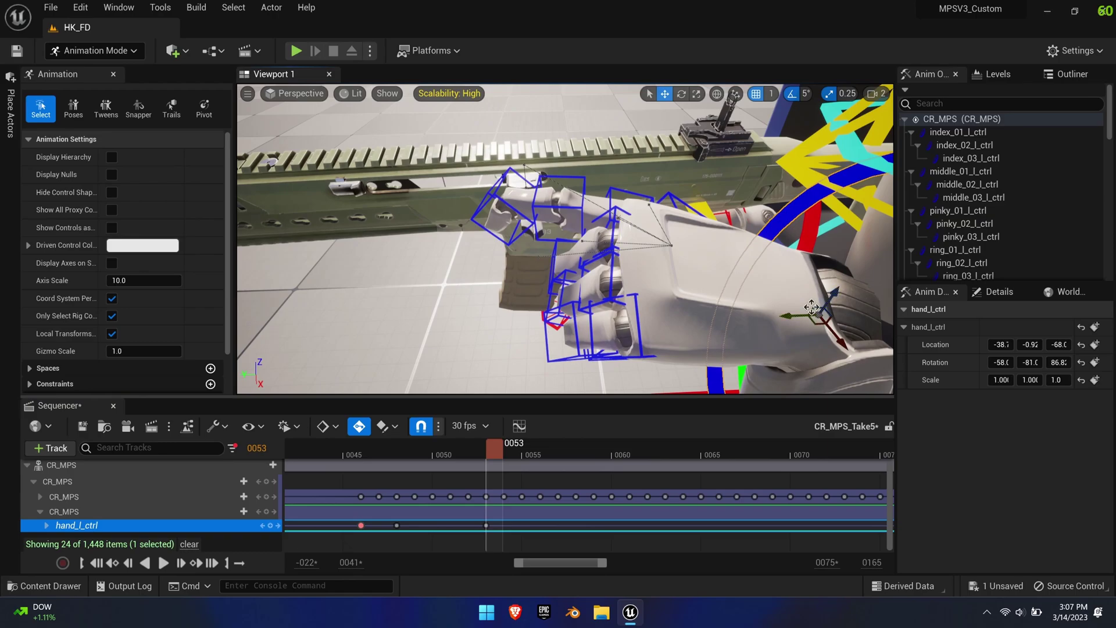
Clear the selected-control track filter at frame 48 and select the Charging_Handle_2 track of the rifle
{"action": "left_click_drag", "start_coordinate": [492, 450], "coordinate": [406, 451]}
{"action": "left_click", "coordinate": [26, 465]}
{"action": "left_click", "coordinate": [231, 448]}
{"action": "left_click", "coordinate": [261, 381]}
{"action": "left_click", "coordinate": [34, 505]}
{"action": "scroll", "coordinate": [125, 494], "scroll_direction": "down", "scroll_amount": 3}
{"action": "left_click", "coordinate": [134, 481]}
Toggle the transform coordinate space and nudge the Charging_Handle_2 control near the start of the pull to match the left hand
{"action": "left_click_drag", "start_coordinate": [441, 326], "coordinate": [523, 375], "text": "alt"}
{"action": "mouse_move", "coordinate": [409, 451]}
{"action": "left_mouse_down"}
{"action": "mouse_move", "coordinate": [378, 454]}
{"action": "mouse_move", "coordinate": [422, 456]}
{"action": "left_mouse_up"}
{"action": "left_click_drag", "start_coordinate": [414, 480], "coordinate": [423, 454]}
{"action": "left_click", "coordinate": [405, 454]}
{"action": "left_click", "coordinate": [485, 260]}
{"action": "left_click", "coordinate": [199, 480]}
{"action": "key", "text": "ctrl+grave"}
{"action": "left_click_drag", "start_coordinate": [493, 260], "coordinate": [495, 259]}
Scrub through the charging handle pull to frame 55 and check the handle against the left hand from several angles
{"action": "left_click_drag", "start_coordinate": [425, 451], "coordinate": [453, 451]}
{"action": "left_click_drag", "start_coordinate": [499, 302], "coordinate": [511, 205], "text": "alt"}
{"action": "left_click_drag", "start_coordinate": [448, 459], "coordinate": [513, 455]}
{"action": "left_click_drag", "start_coordinate": [515, 190], "coordinate": [516, 273], "text": "alt"}
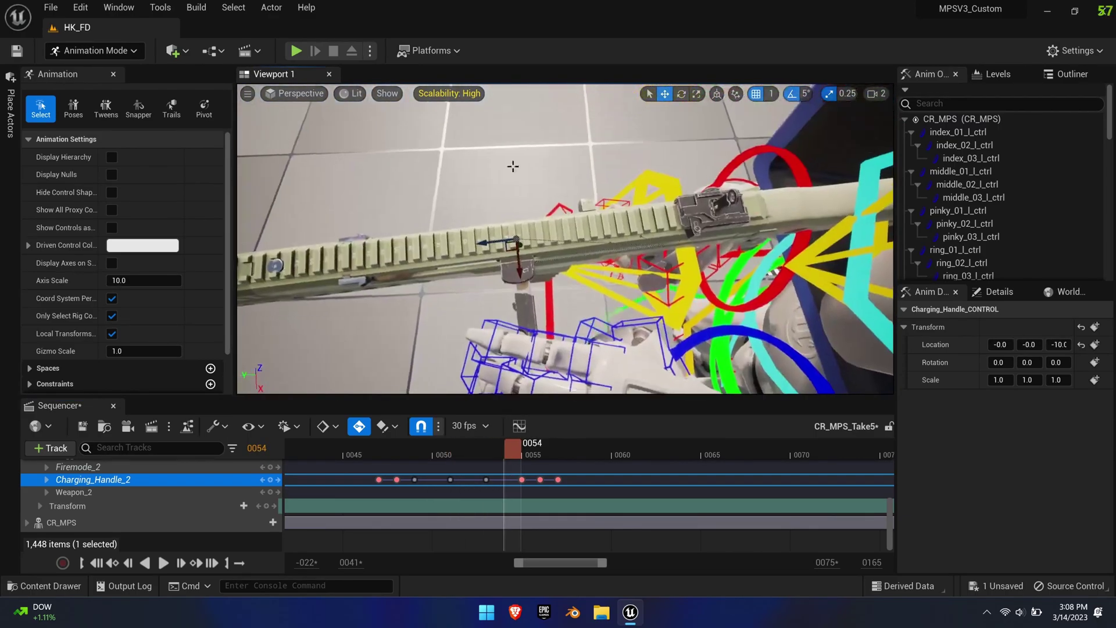
{"action": "left_click_drag", "start_coordinate": [497, 453], "coordinate": [521, 462]}
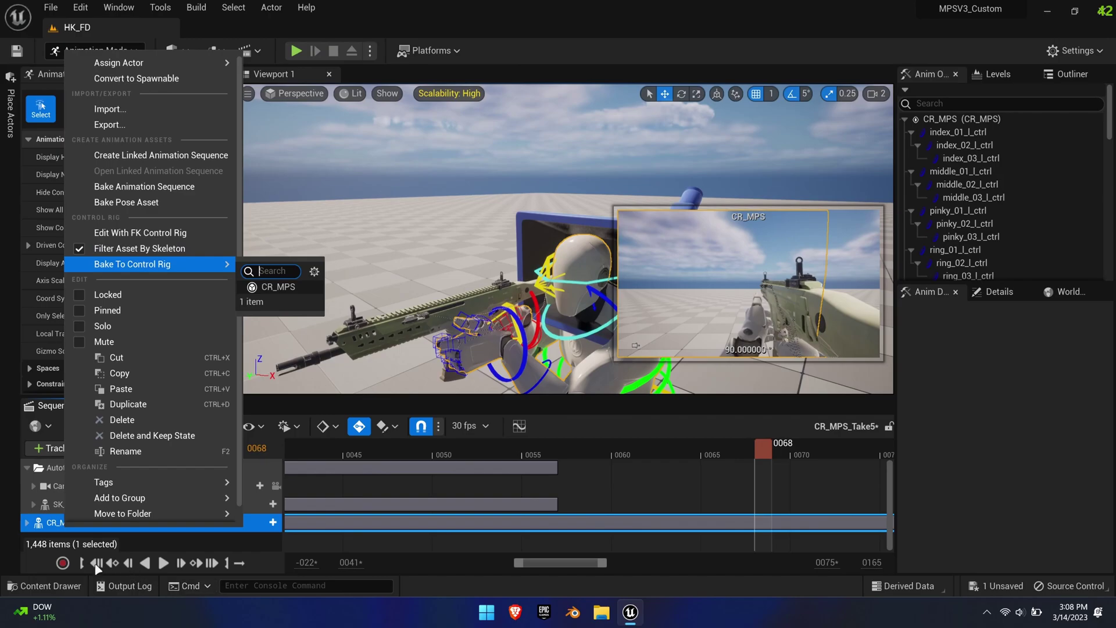
Bake the CR_MPS actor from the sequence start into an animation sequence named HK433_FD in the Content folder, using linear interpolation
{"action": "left_click", "coordinate": [96, 564]}
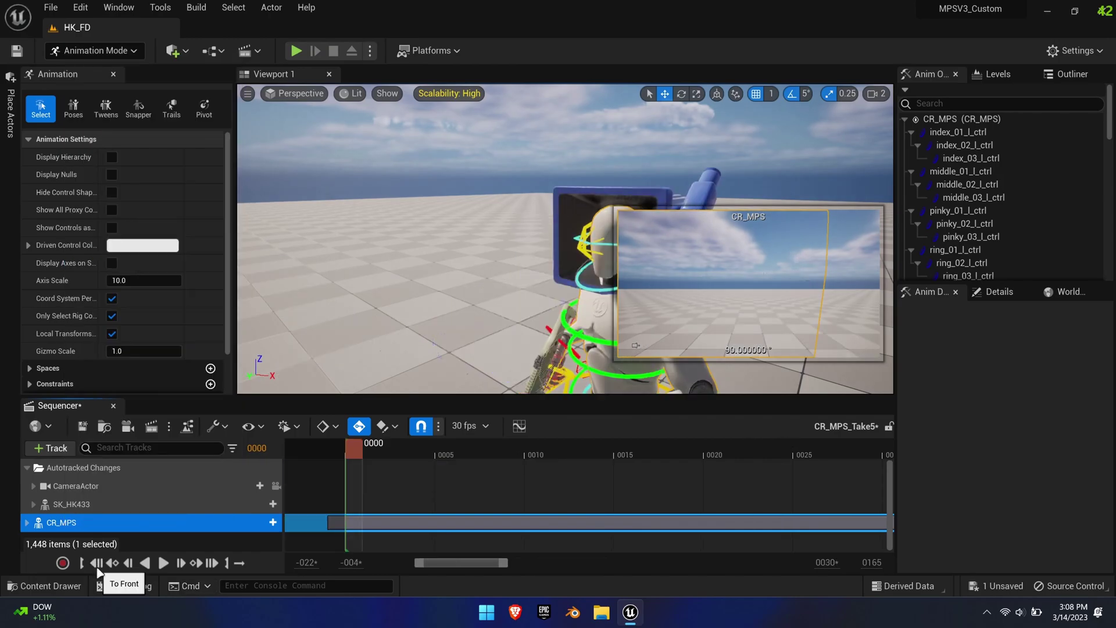
{"action": "right_click", "coordinate": [66, 526]}
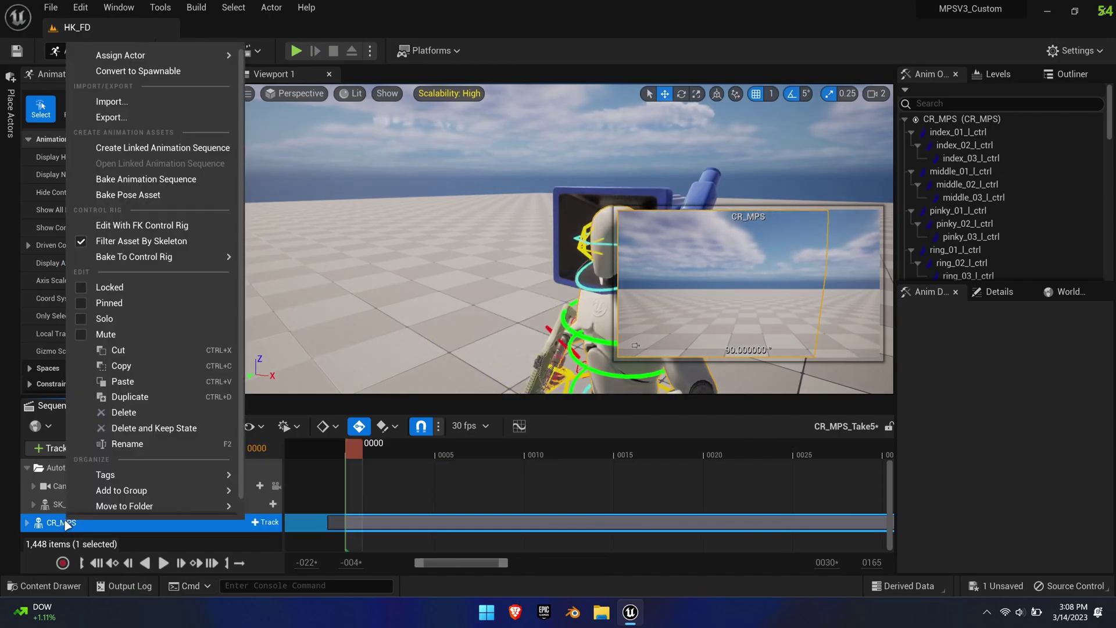
{"action": "left_click", "coordinate": [176, 180]}
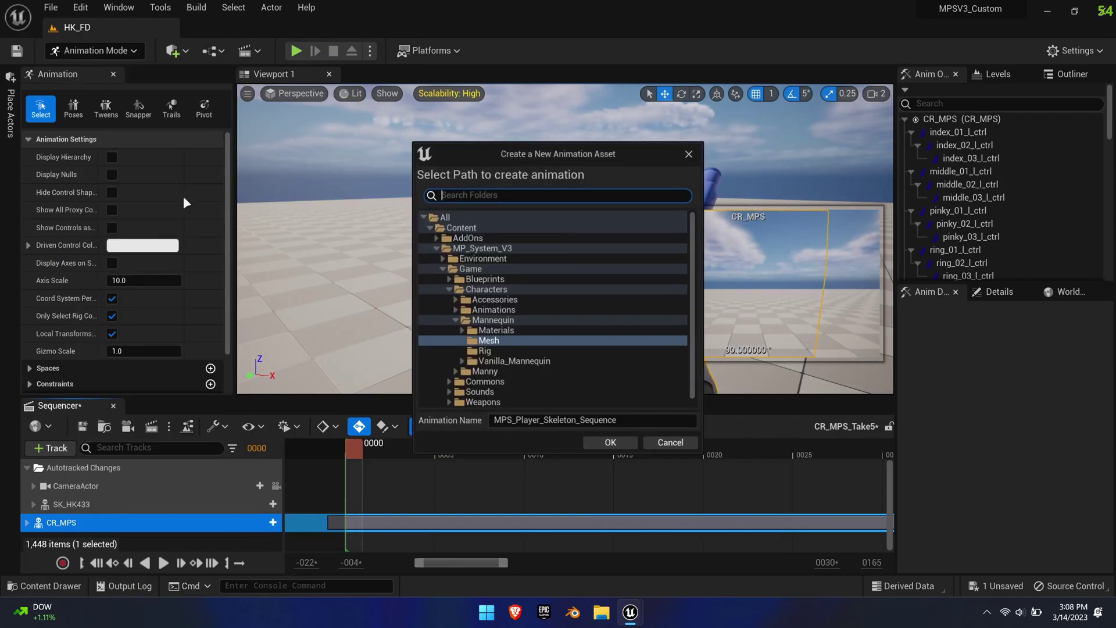
{"action": "left_click", "coordinate": [492, 226]}
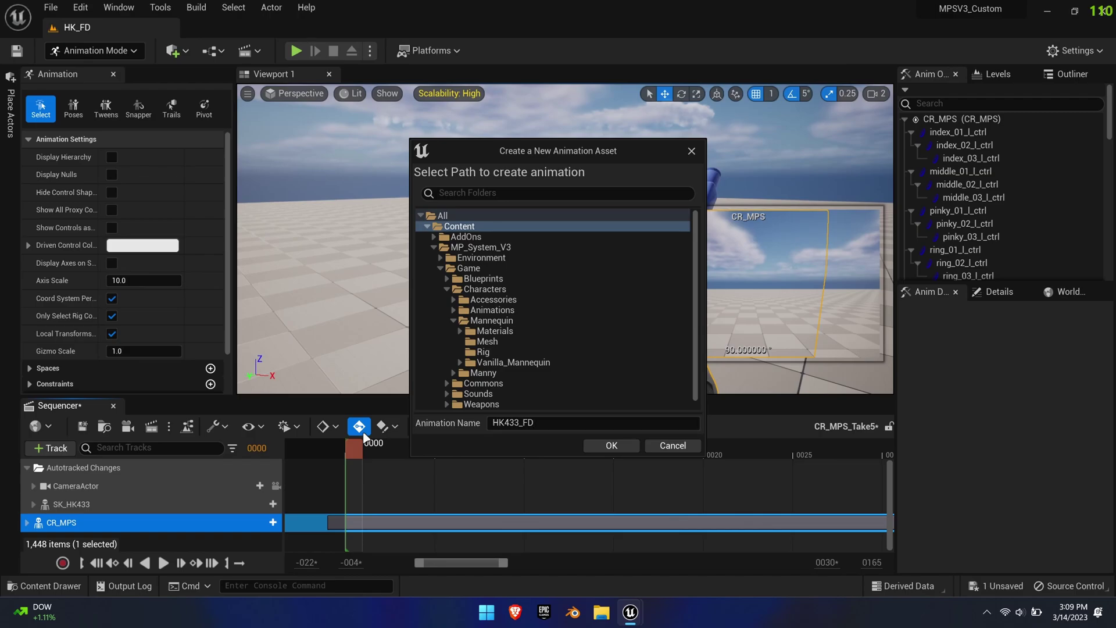
{"action": "left_click", "coordinate": [608, 446]}
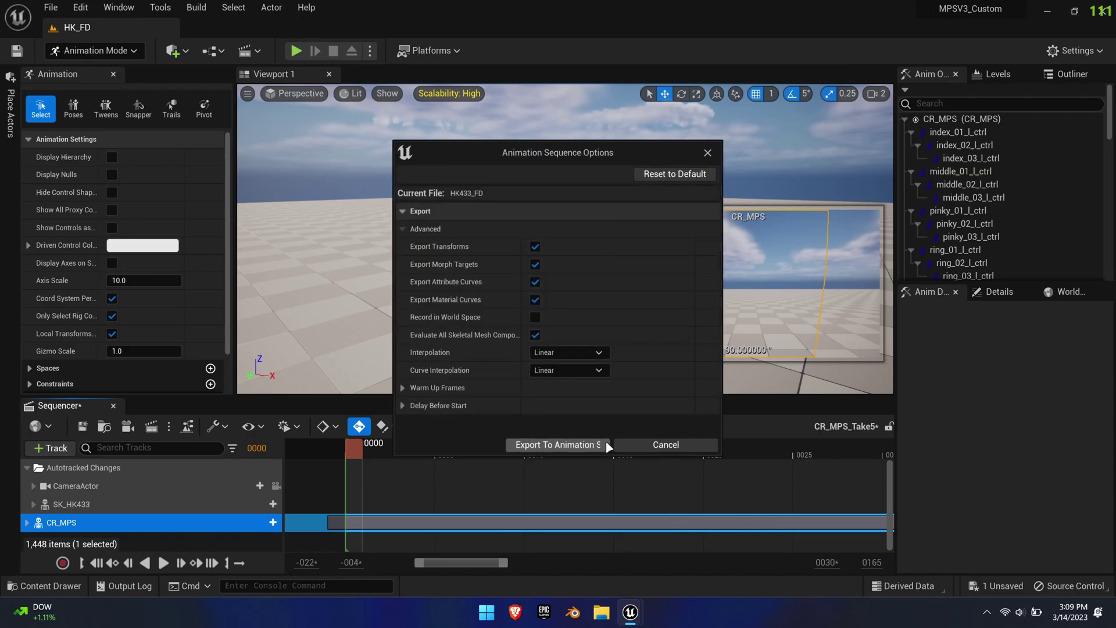
{"action": "left_click", "coordinate": [550, 444]}
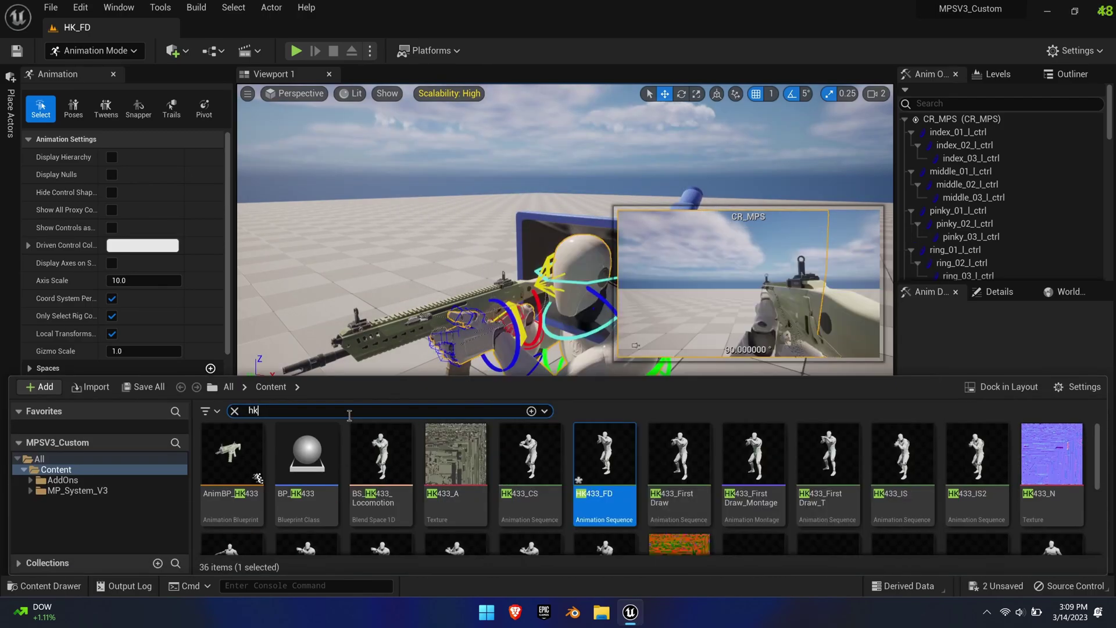
Search the content for hk433 fd and export the HK433_FD sequence to the Desktop as an FBX file
{"action": "left_click", "coordinate": [349, 414]}
{"action": "type", "text": "hk433 fd"}
{"action": "right_click", "coordinate": [233, 459]}
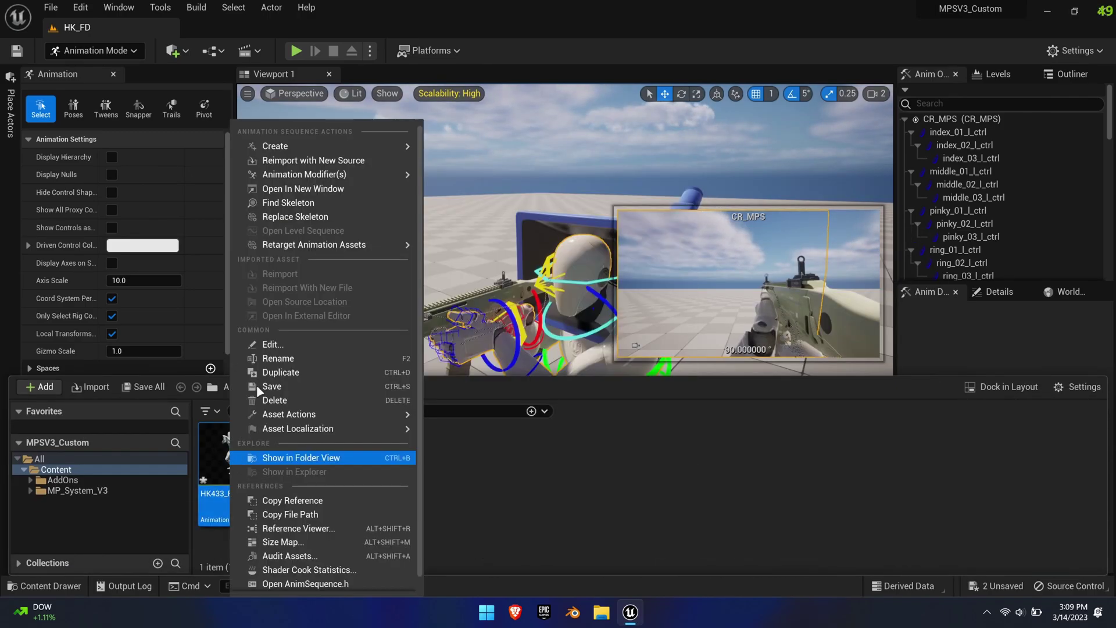
{"action": "mouse_move", "coordinate": [289, 417]}
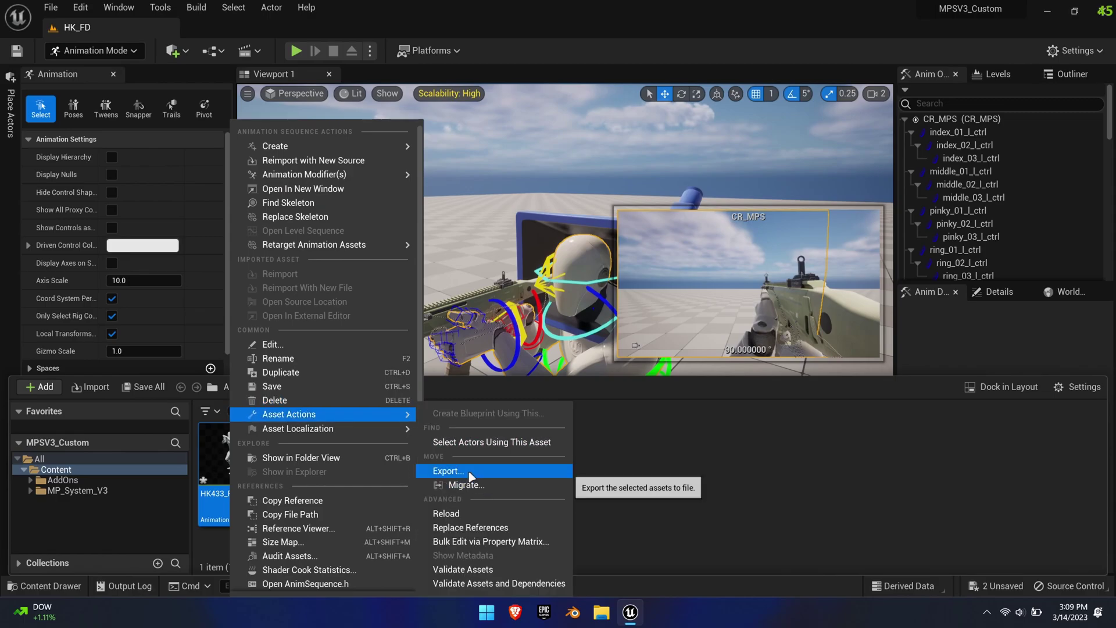
{"action": "left_click", "coordinate": [447, 471]}
{"action": "key", "text": "Return"}
{"action": "left_click", "coordinate": [582, 309]}
{"action": "left_click", "coordinate": [630, 444]}
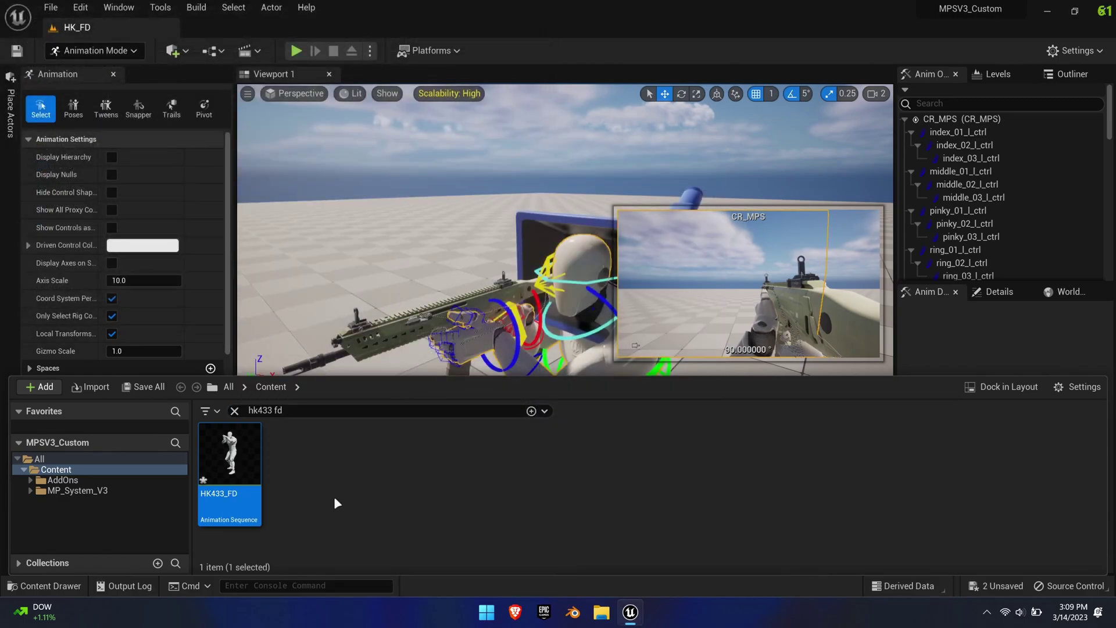
Reimport HK433_FD from the new source HK433_FD.FBX on the Desktop and close its animation editor
{"action": "right_click", "coordinate": [236, 443]}
{"action": "left_click", "coordinate": [316, 162]}
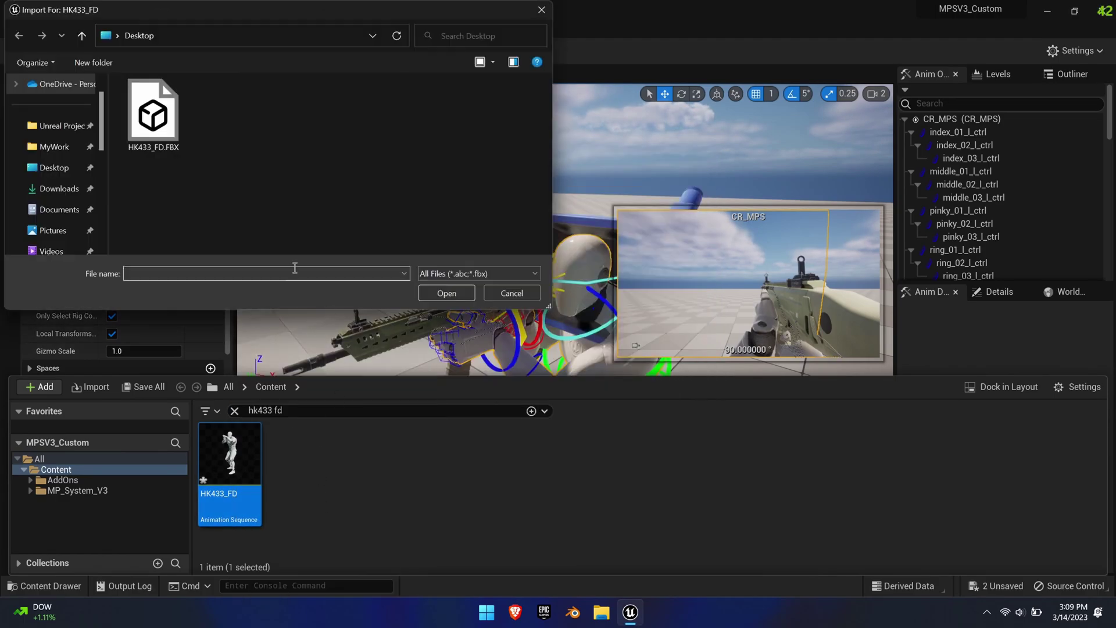
{"action": "double_click", "coordinate": [153, 116]}
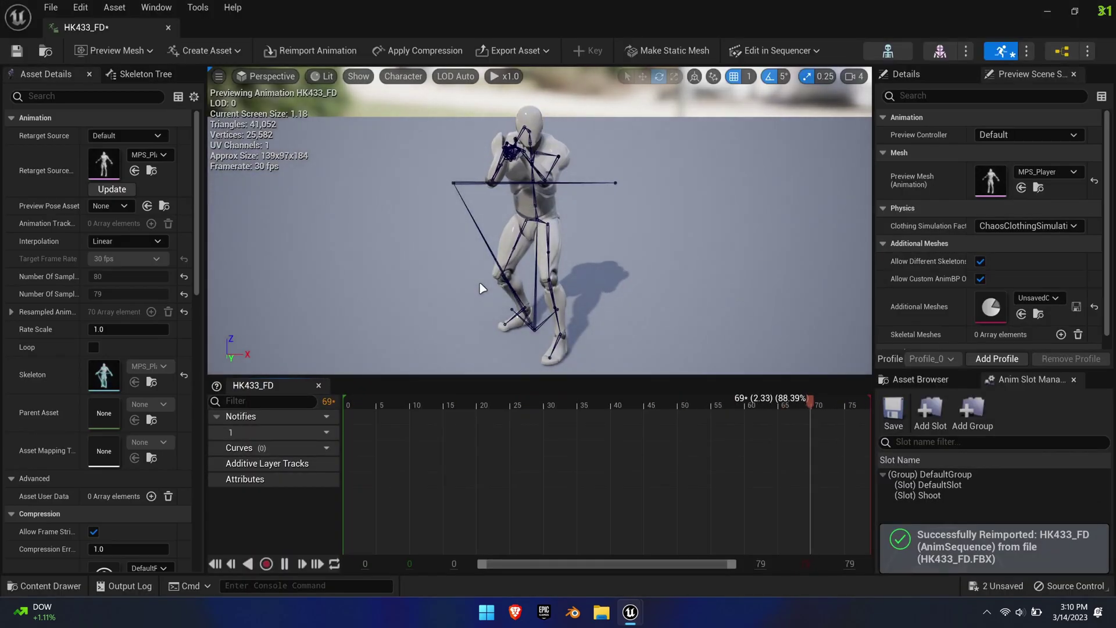
{"action": "left_click", "coordinate": [168, 27]}
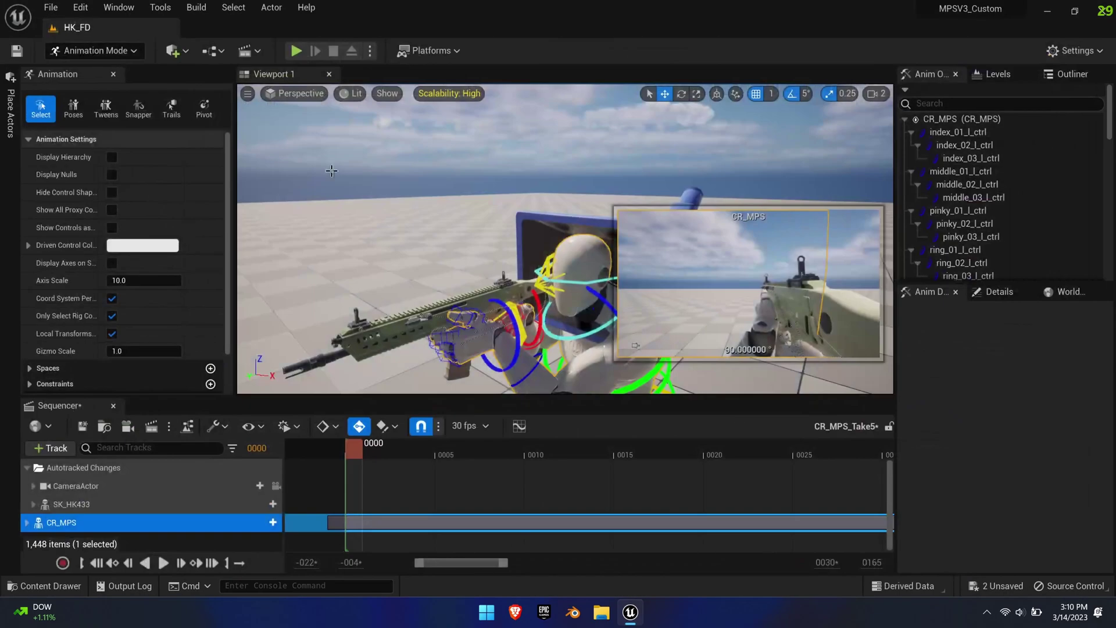
Bake the SK_HK433 actor into an animation sequence named HK433_FD_W in the Content folder and open it for preview
{"action": "left_click", "coordinate": [82, 505]}
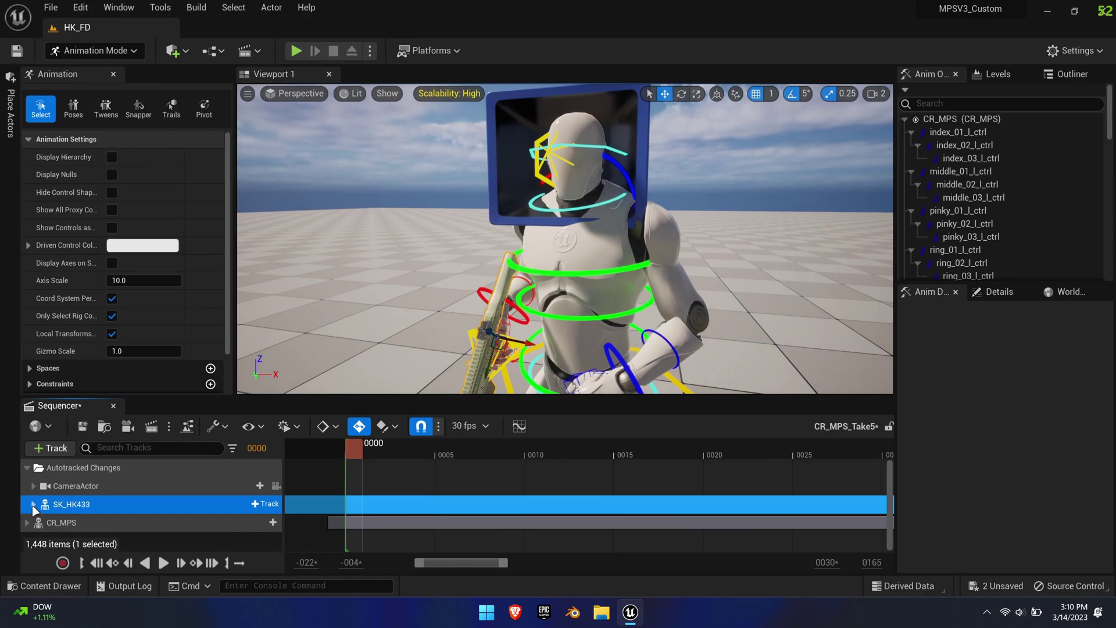
{"action": "right_click", "coordinate": [81, 510]}
{"action": "left_click", "coordinate": [153, 183]}
{"action": "left_click", "coordinate": [480, 230]}
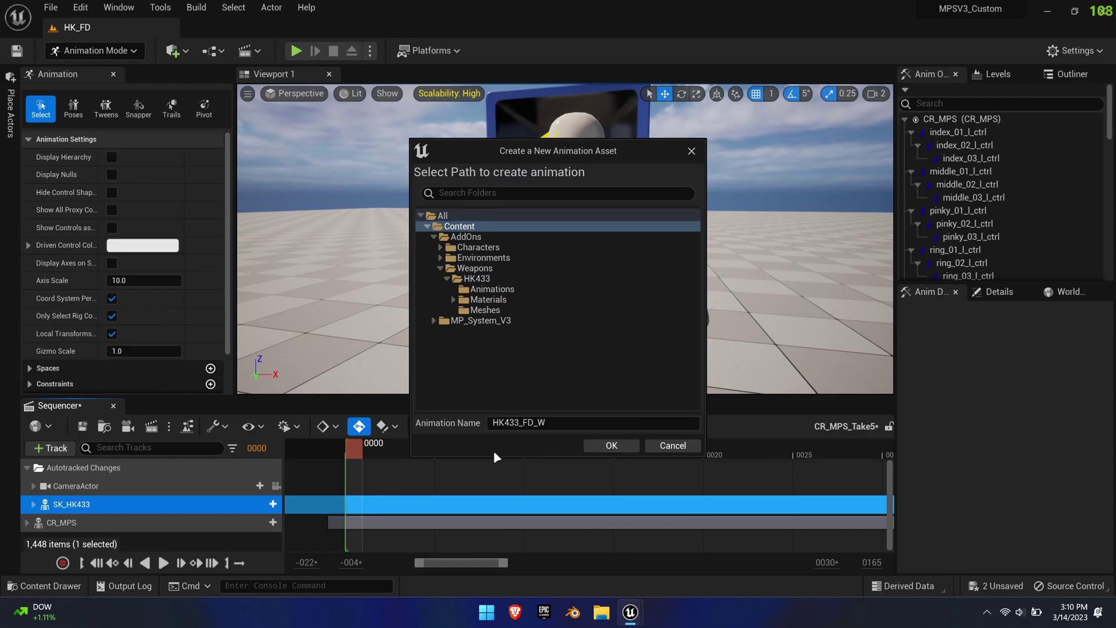
{"action": "left_click", "coordinate": [634, 446]}
{"action": "left_click", "coordinate": [557, 445]}
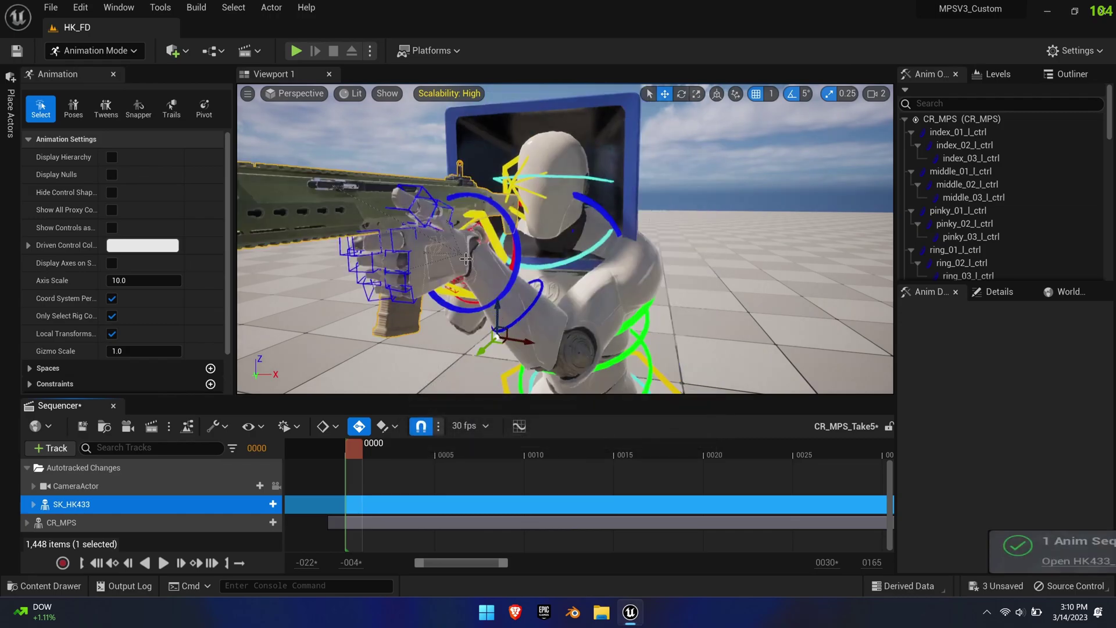
{"action": "left_click", "coordinate": [955, 561]}
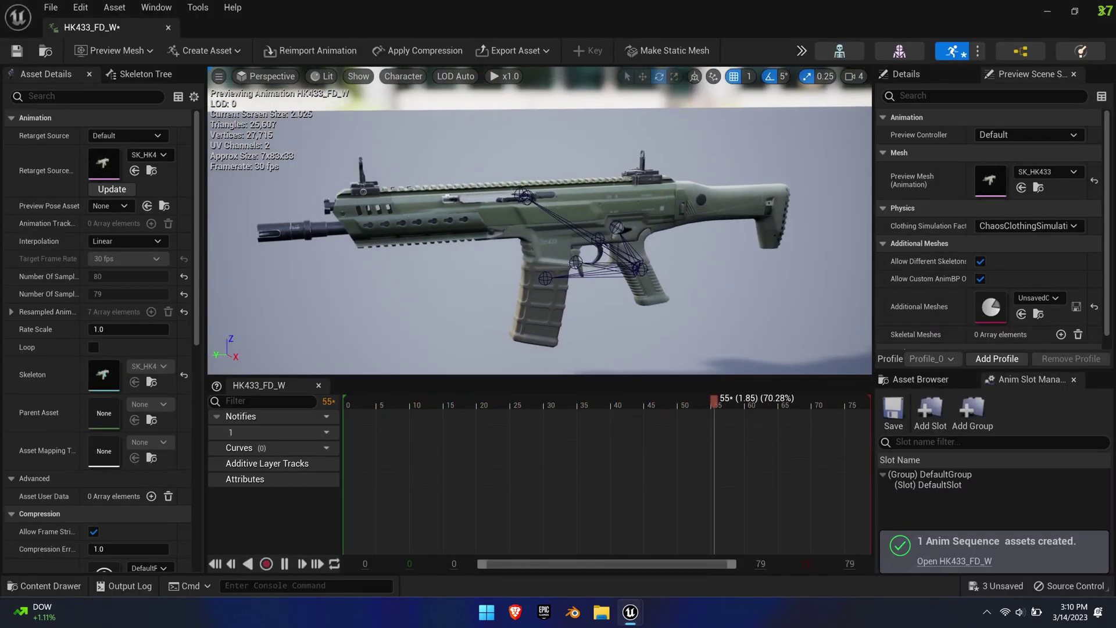
Export the HK433_FD_W weapon sequence to the Desktop as HK433_FD_W in FBX format
{"action": "right_click", "coordinate": [307, 464]}
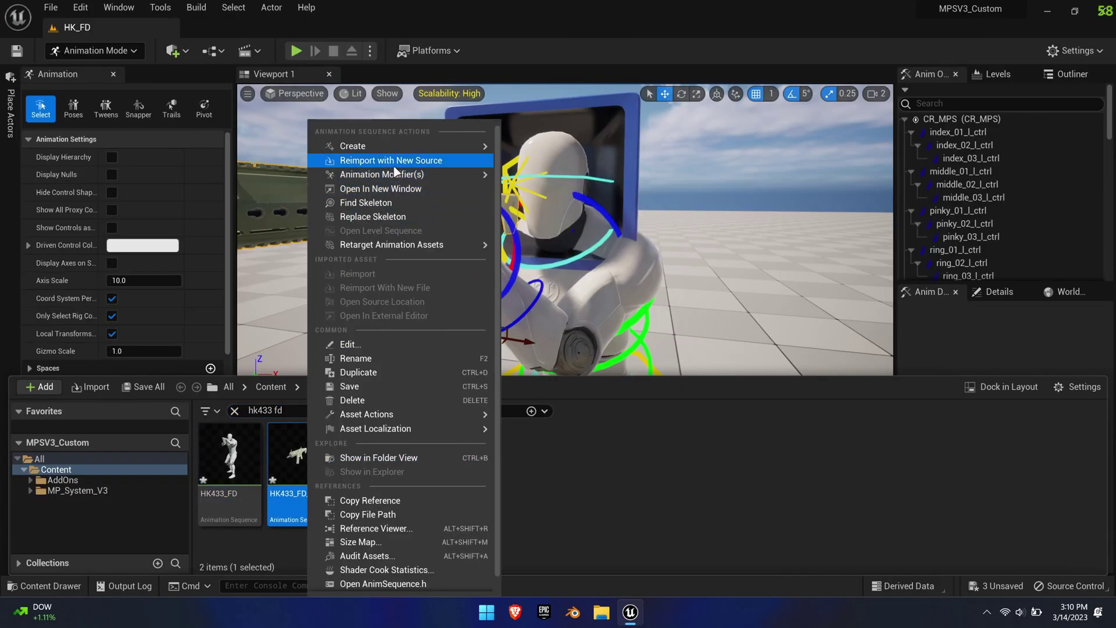
{"action": "mouse_move", "coordinate": [352, 411]}
{"action": "left_click", "coordinate": [548, 468]}
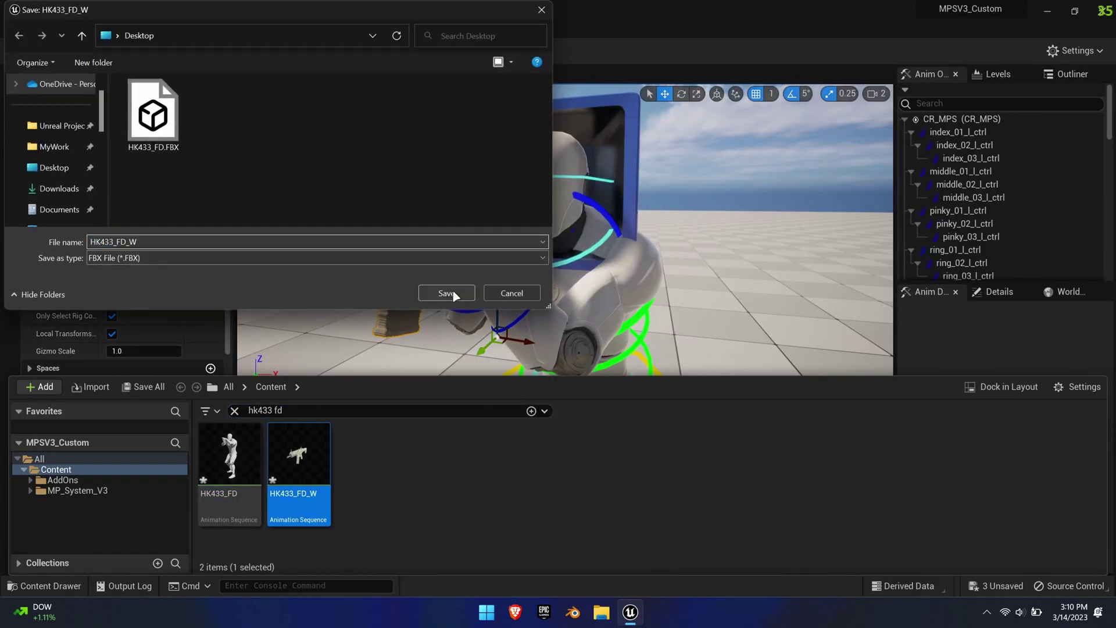
{"action": "left_click", "coordinate": [444, 291]}
{"action": "left_click", "coordinate": [625, 444]}
Reimport HK433_FD_W from the new source HK433_FD_W.FBX on the Desktop
{"action": "right_click", "coordinate": [314, 506]}
{"action": "left_click", "coordinate": [369, 162]}
{"action": "left_click", "coordinate": [224, 119]}
{"action": "left_click", "coordinate": [442, 292]}
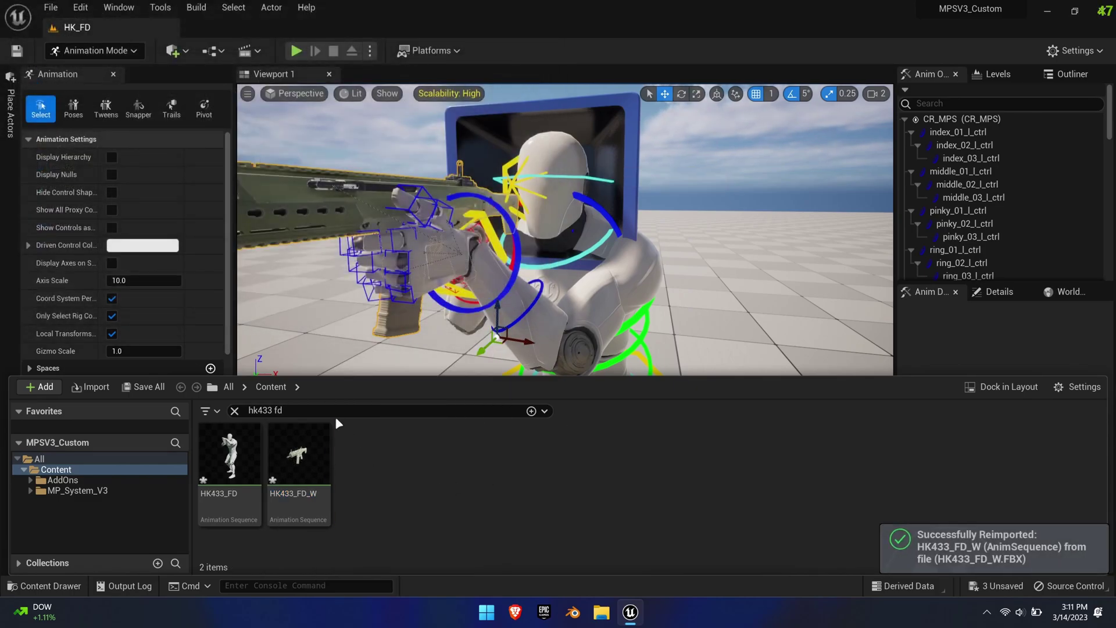
Search for smg first draw, open SMG_W_FirstDraw_Montage and select all of its notifies for copying
{"action": "type", "text": "smg first draw"}
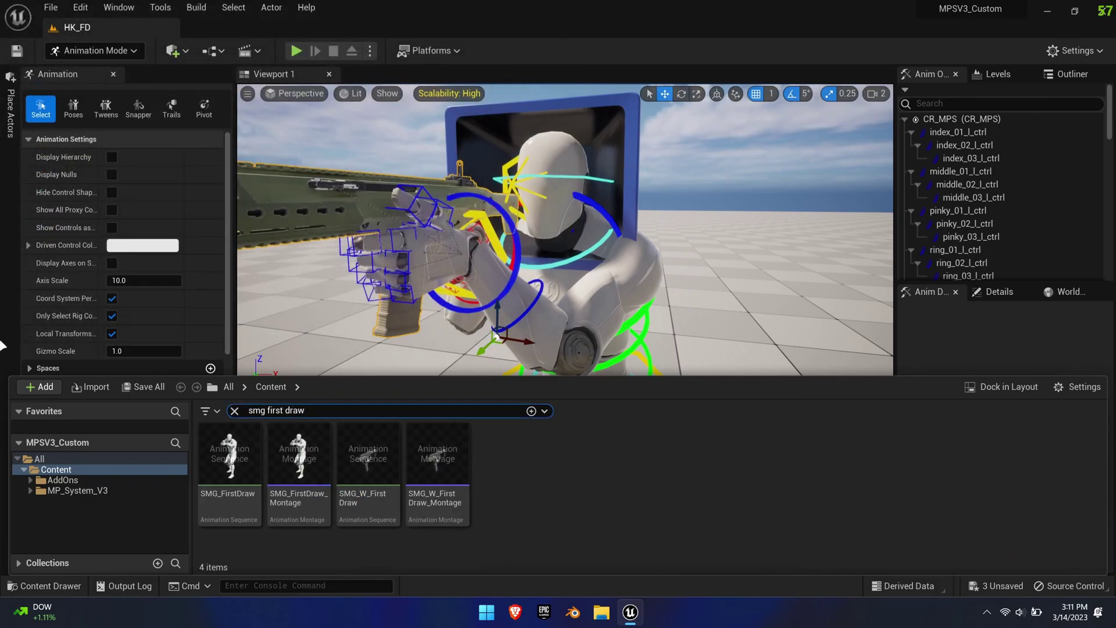
{"action": "double_click", "coordinate": [437, 462]}
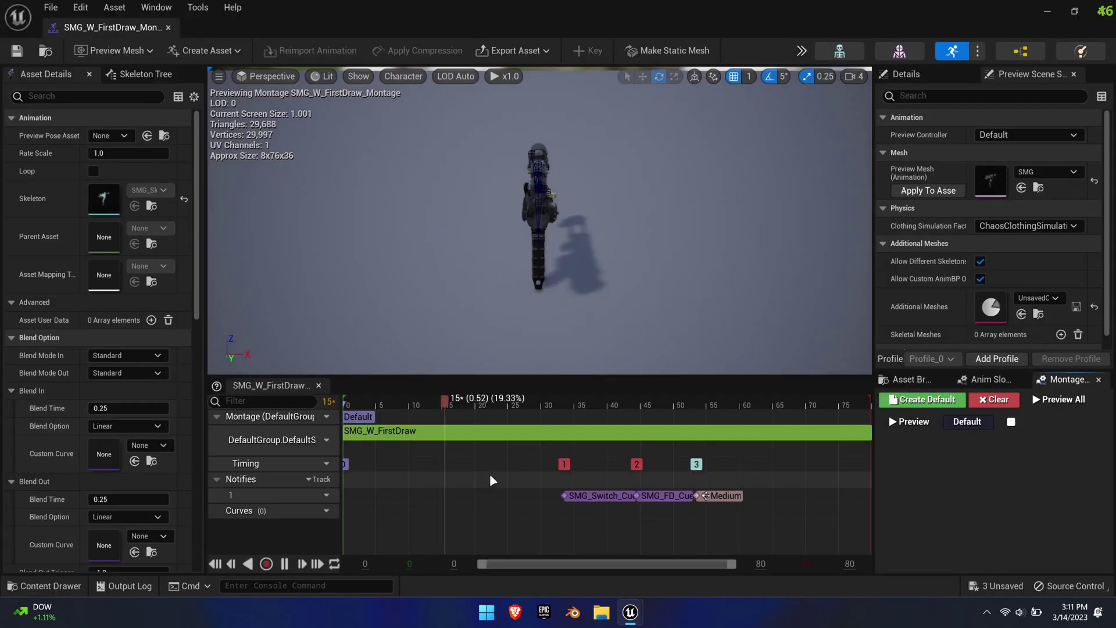
{"action": "left_click_drag", "start_coordinate": [773, 492], "coordinate": [97, 499]}
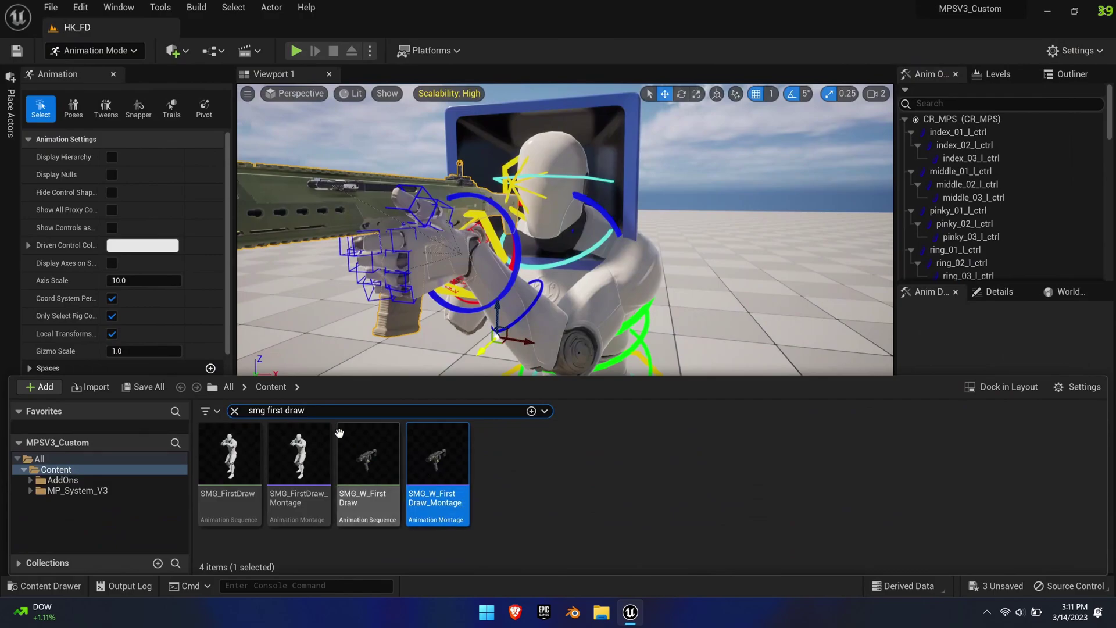
Find the HK433_FD_W sequence, create an animation montage from it and open the montage
{"action": "type", "text": "hk433 fd"}
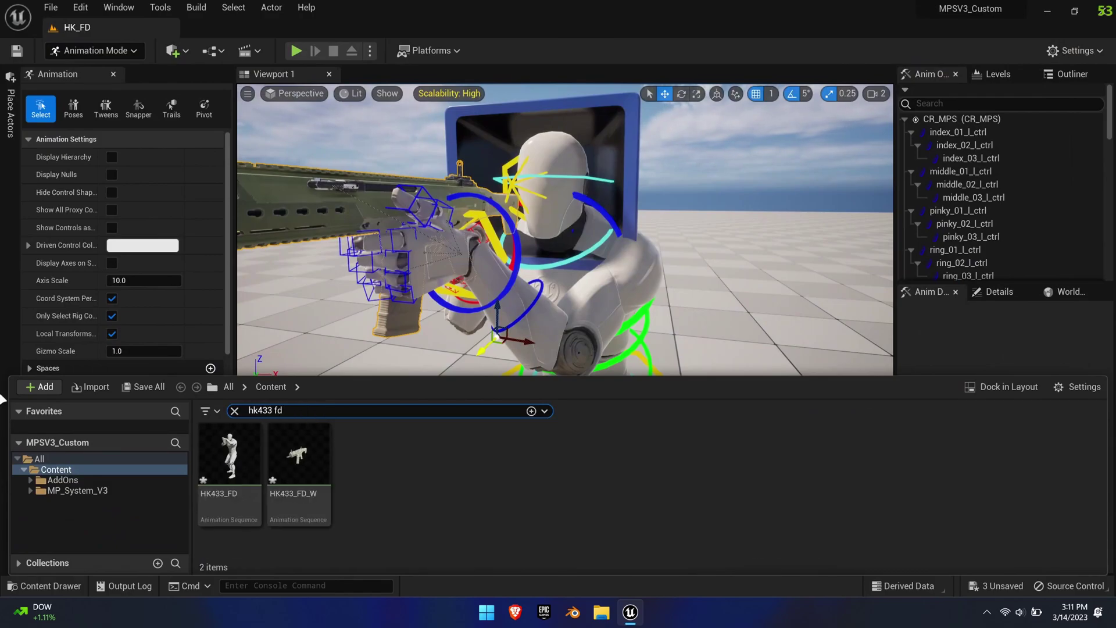
{"action": "right_click", "coordinate": [305, 453]}
{"action": "mouse_move", "coordinate": [348, 145]}
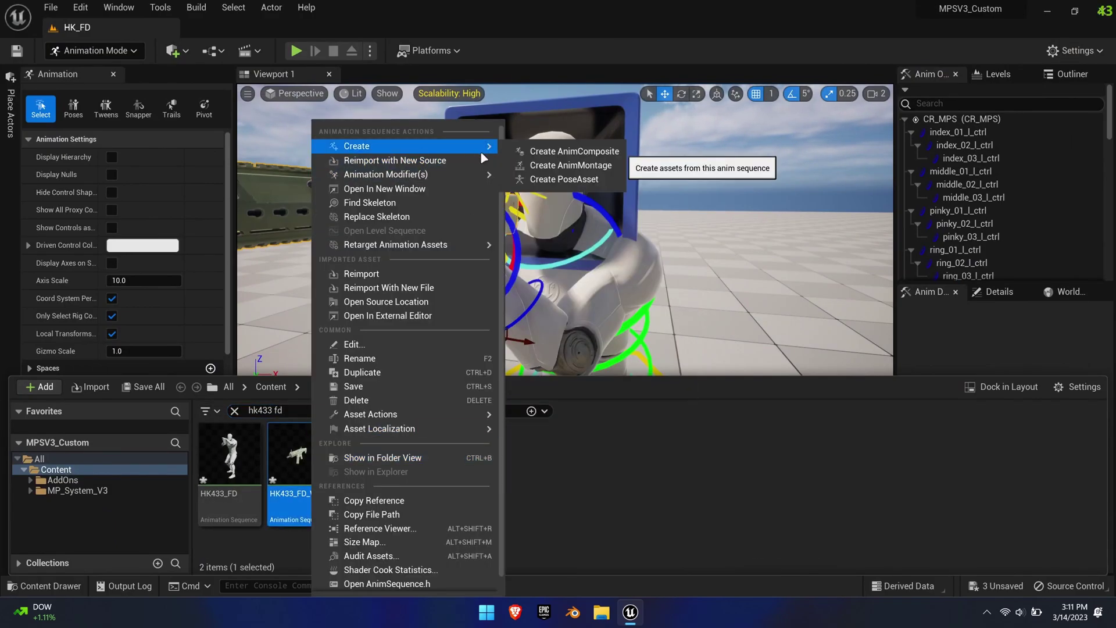
{"action": "left_click", "coordinate": [602, 166]}
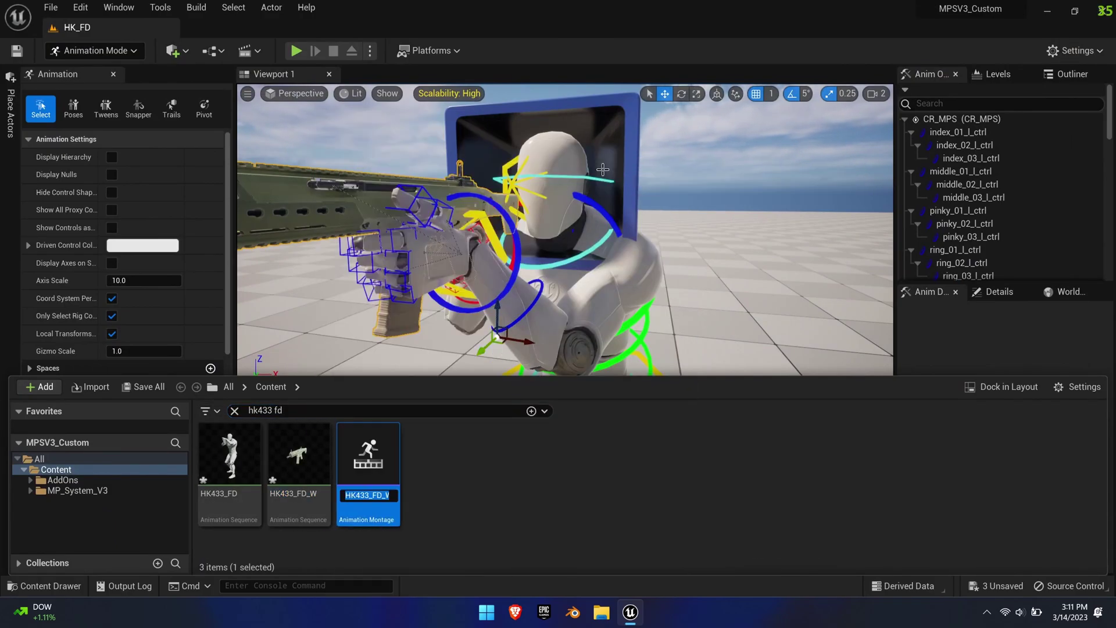
{"action": "double_click", "coordinate": [369, 459]}
Paste the copied SMG notifies at the start of notify track 1 in HK433_FD_W_Montage
{"action": "right_click", "coordinate": [360, 476]}
{"action": "mouse_move", "coordinate": [395, 468]}
{"action": "left_click", "coordinate": [351, 496]}
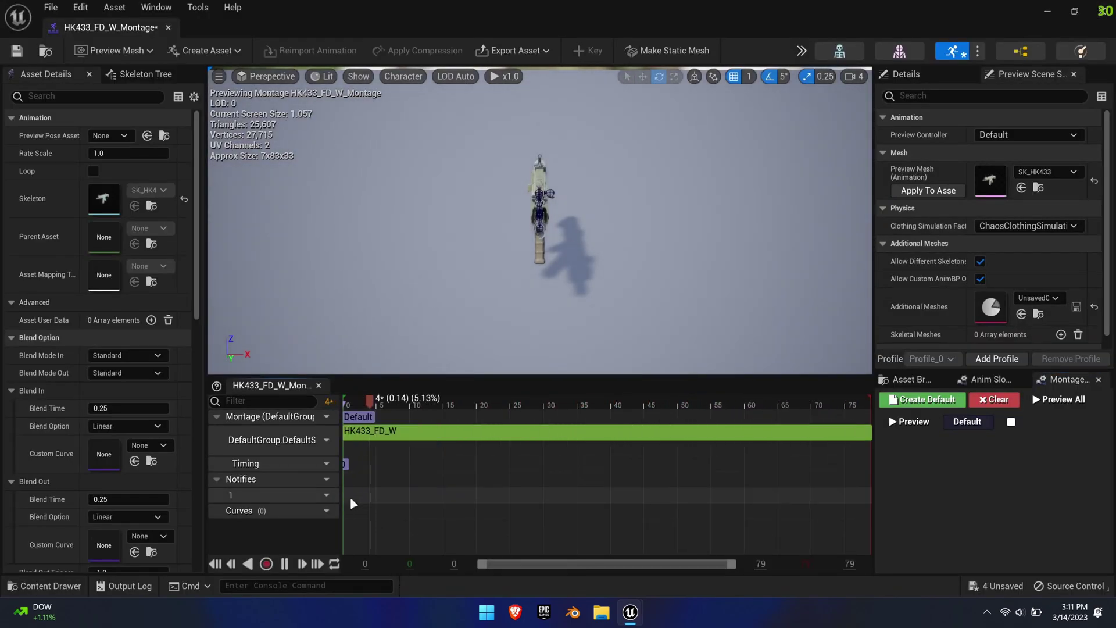
{"action": "right_click", "coordinate": [351, 497]}
{"action": "left_click", "coordinate": [458, 493]}
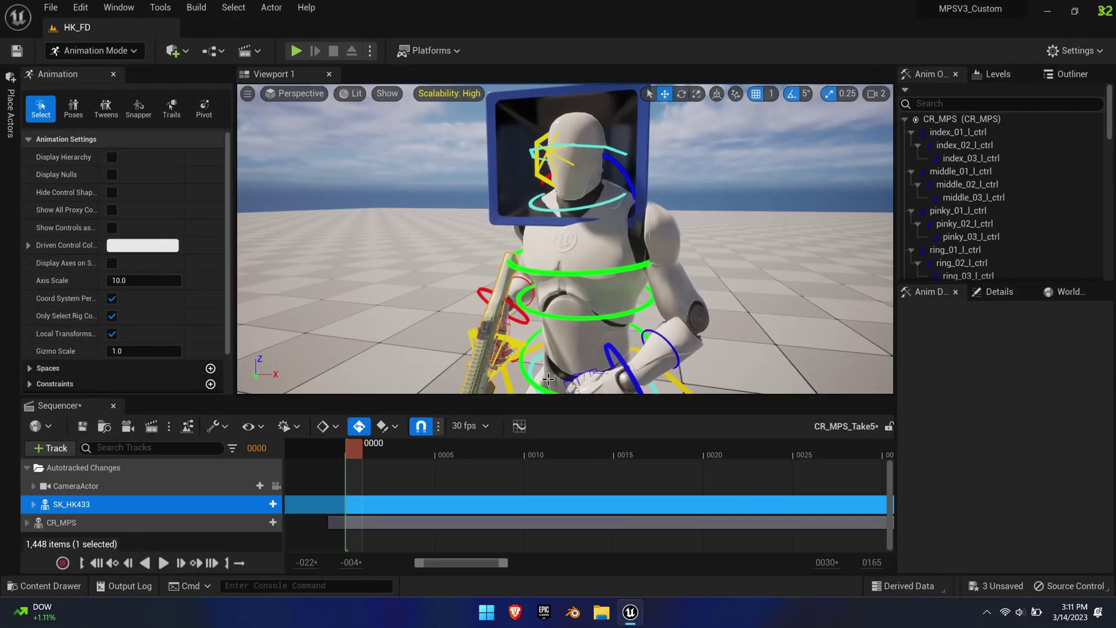
Open the DT_Weapons data table and search the HK433 row's animation choices for the weapon first-draw montage with hk433_w_f
{"action": "key", "text": "ctrl+space"}
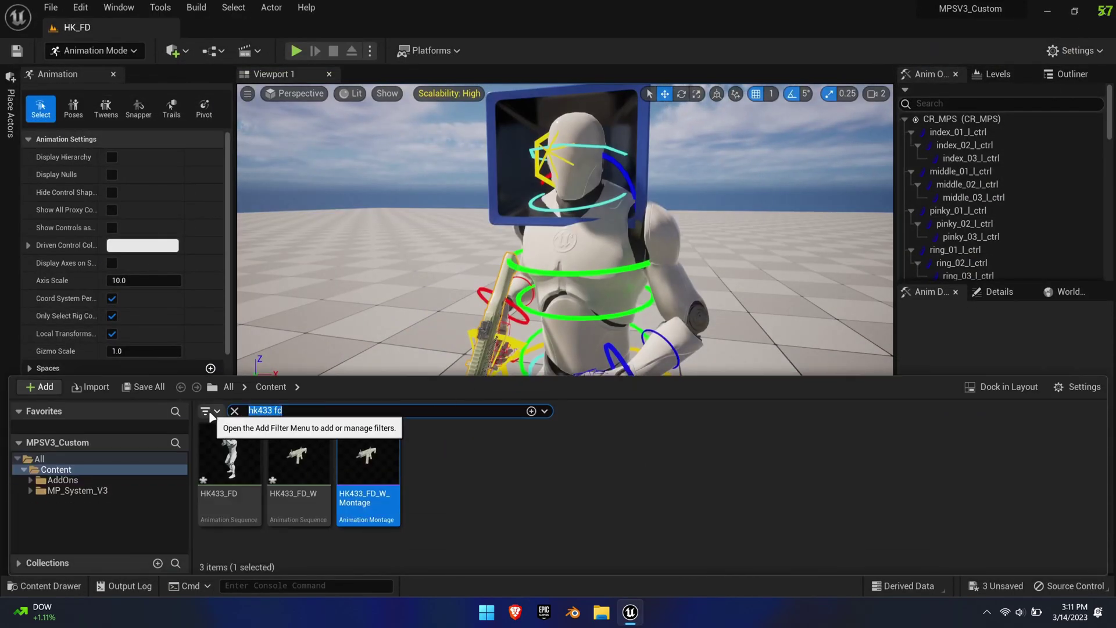
{"action": "type", "text": "dt"}
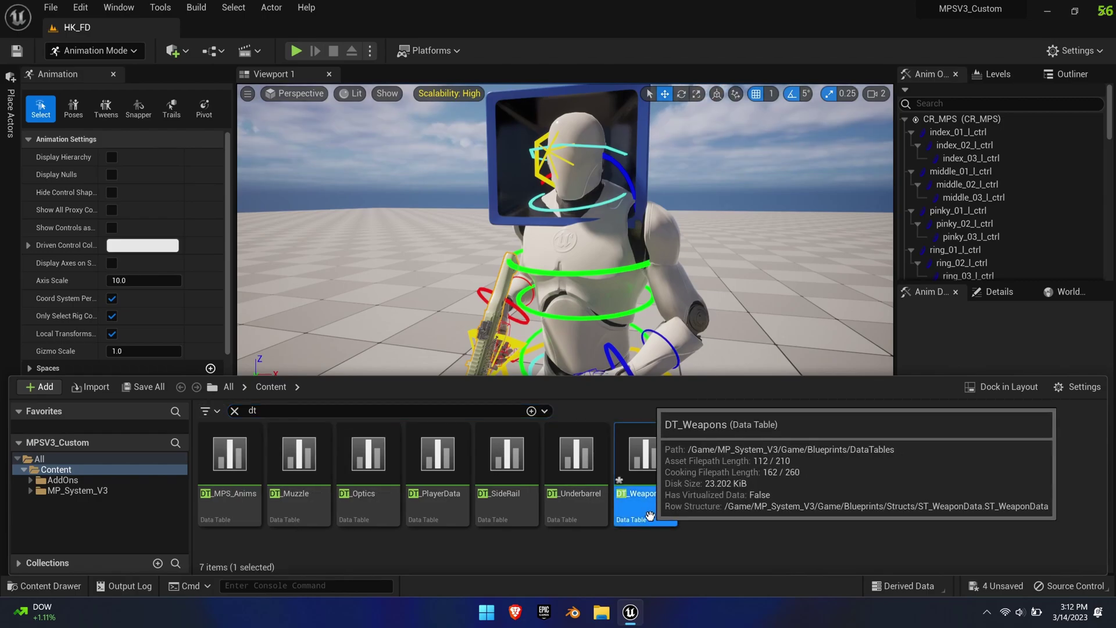
{"action": "double_click", "coordinate": [650, 505]}
{"action": "left_click", "coordinate": [116, 210]}
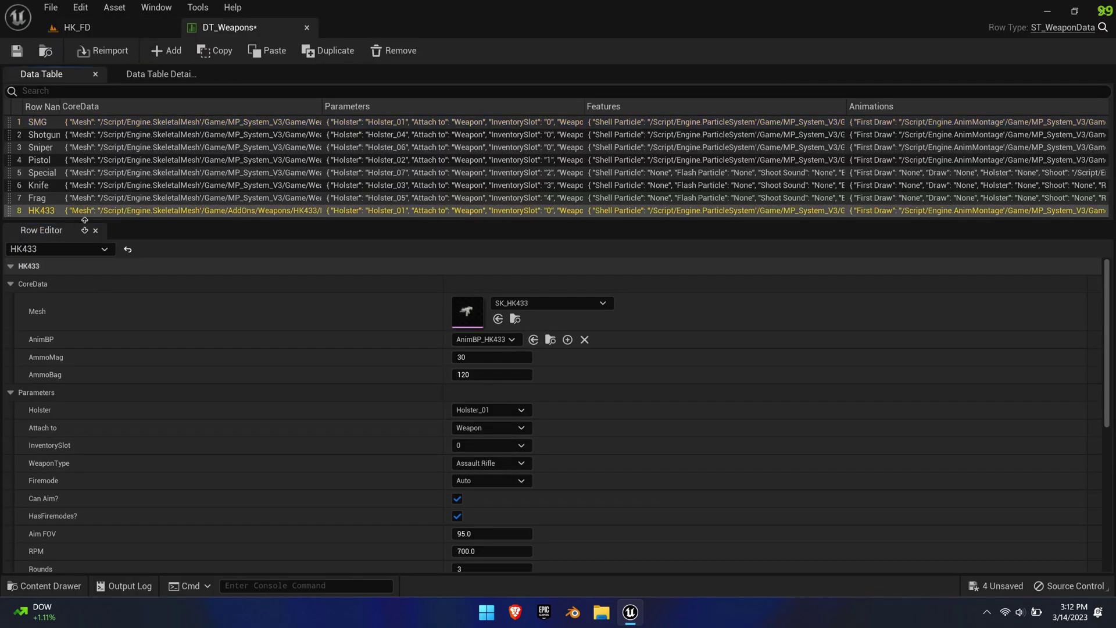
{"action": "scroll", "coordinate": [434, 494], "scroll_direction": "down", "scroll_amount": 10}
{"action": "left_click", "coordinate": [553, 330]}
{"action": "type", "text": "hk433_w_f"}
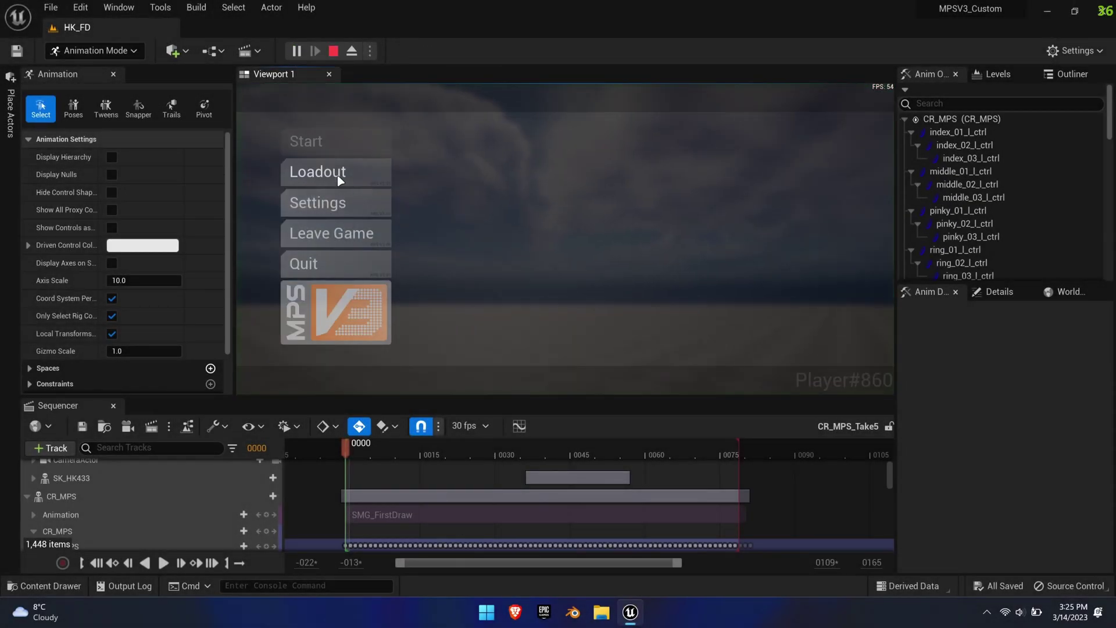
Start the match in the running play session to watch the HK433 first draw in game, and end the session
{"action": "left_click", "coordinate": [307, 144]}
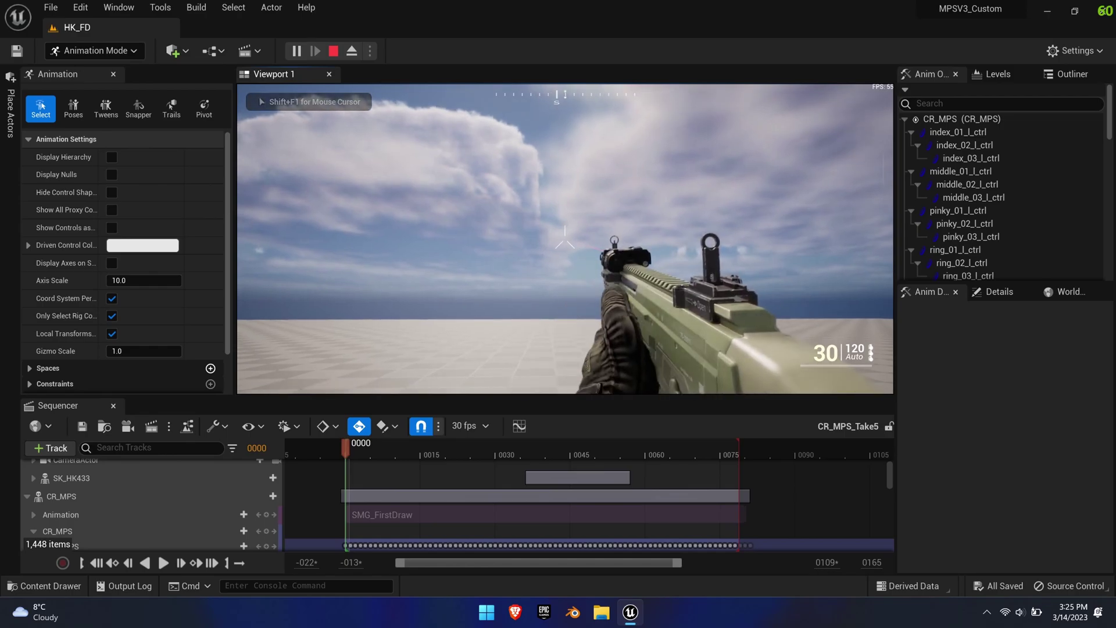
{"action": "key", "text": "Escape"}
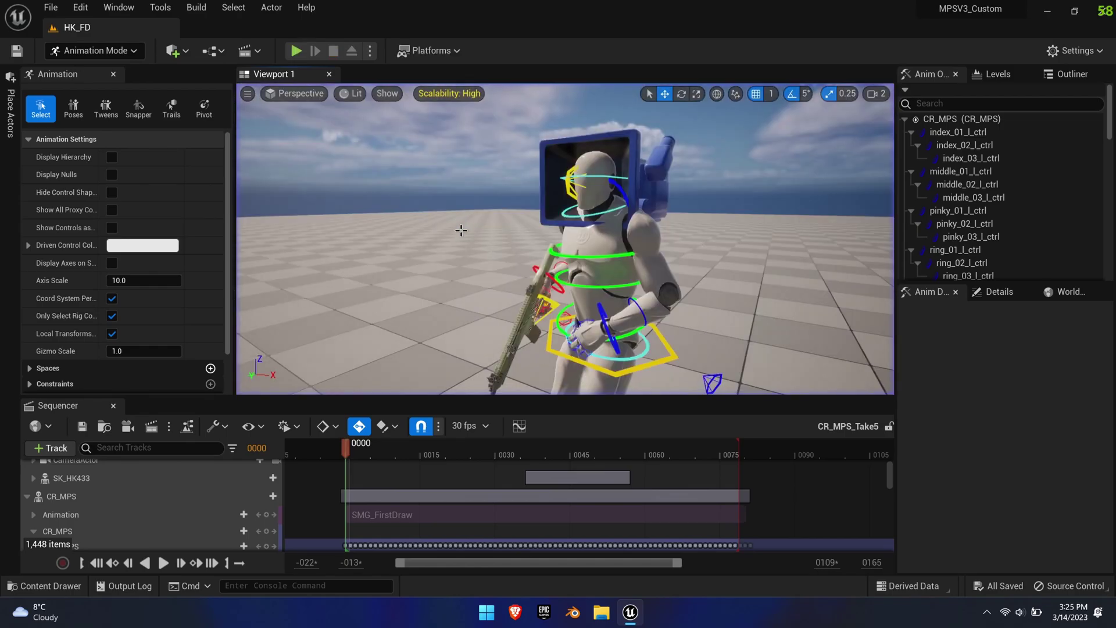
At frame 79, lower the left hand control hand_l_ctrl slightly so the hand sits just beneath the rifle
{"action": "scroll", "coordinate": [105, 505], "scroll_direction": "down", "scroll_amount": 2}
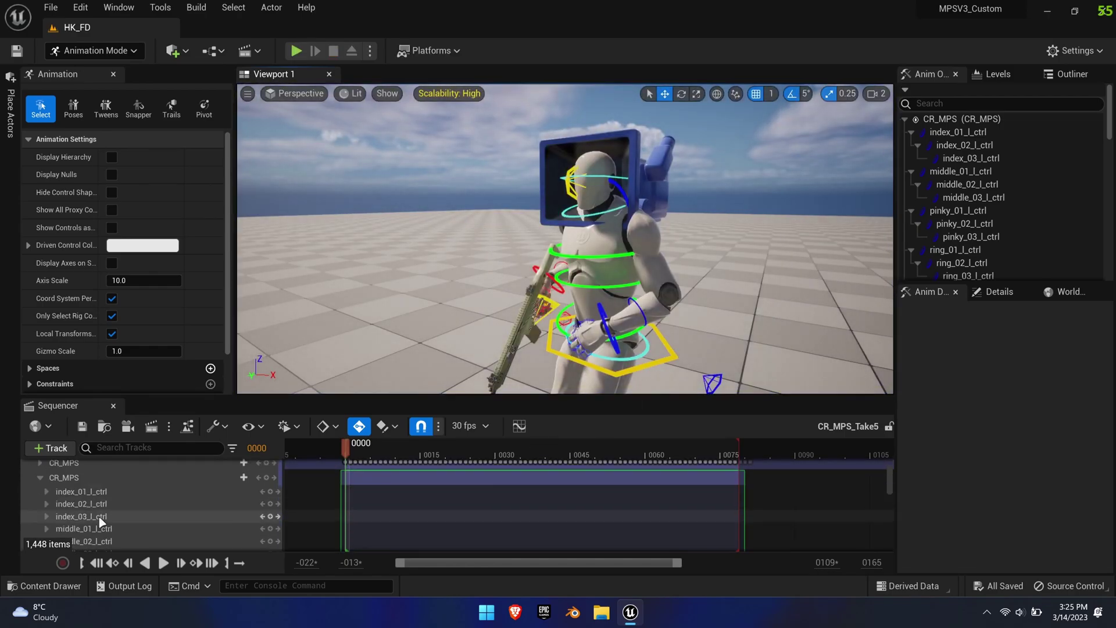
{"action": "left_click", "coordinate": [615, 345]}
{"action": "left_click_drag", "start_coordinate": [357, 456], "coordinate": [745, 469]}
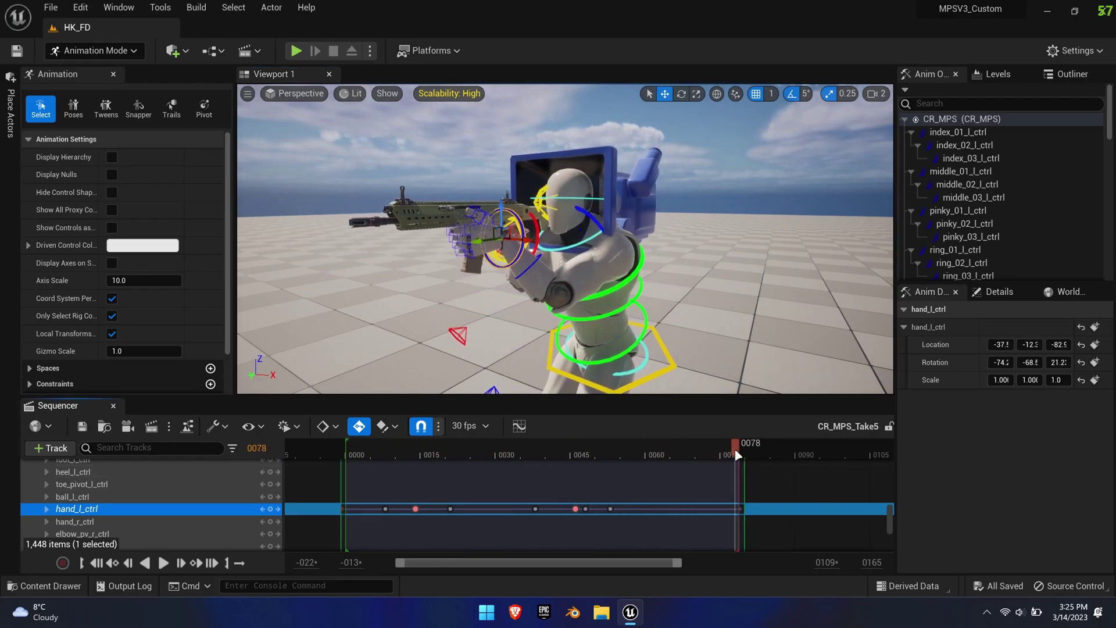
{"action": "key", "text": "f"}
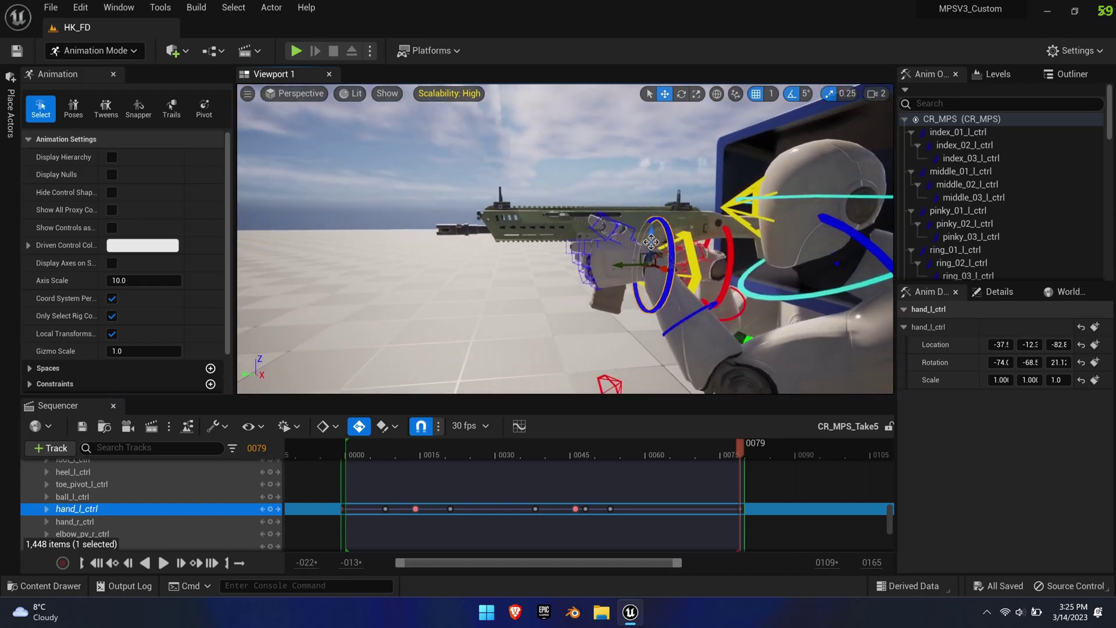
{"action": "left_click_drag", "start_coordinate": [646, 269], "coordinate": [658, 256]}
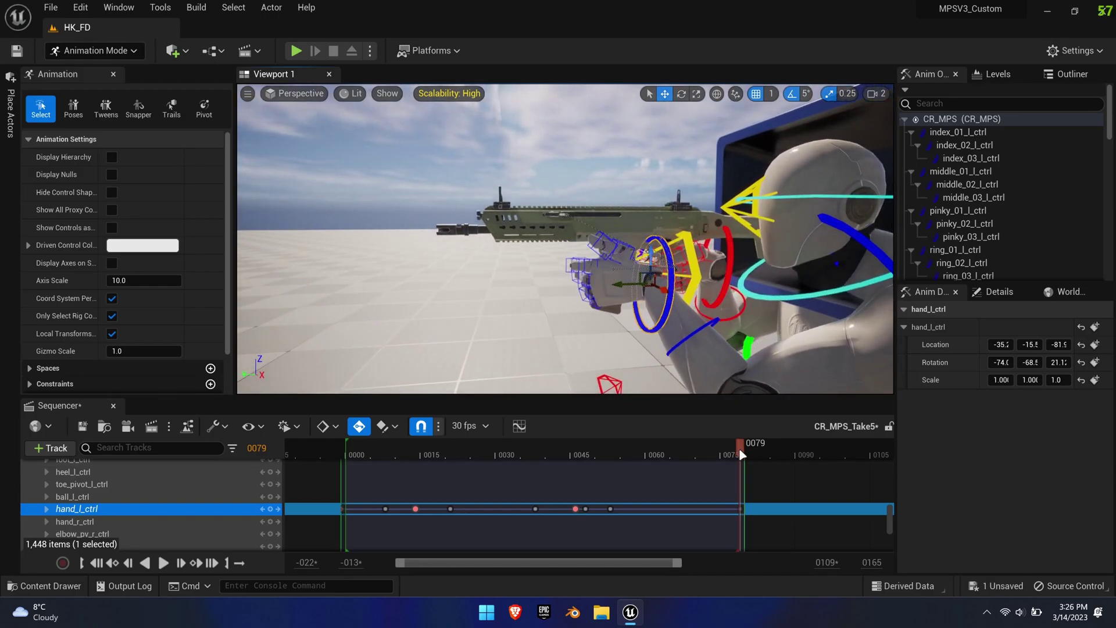
At frame 69, reposition hand_l_ctrl slightly to match the rifle and check the pose through to frame 79
{"action": "left_click_drag", "start_coordinate": [743, 454], "coordinate": [692, 447]}
{"action": "left_click_drag", "start_coordinate": [654, 256], "coordinate": [657, 248]}
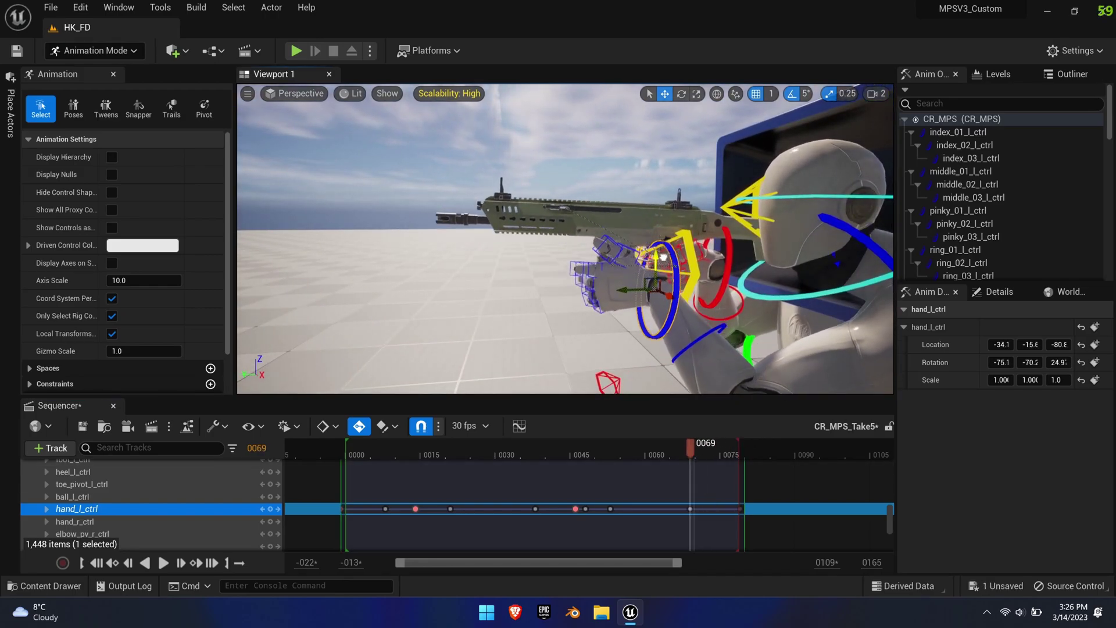
{"action": "left_click_drag", "start_coordinate": [690, 447], "coordinate": [750, 446]}
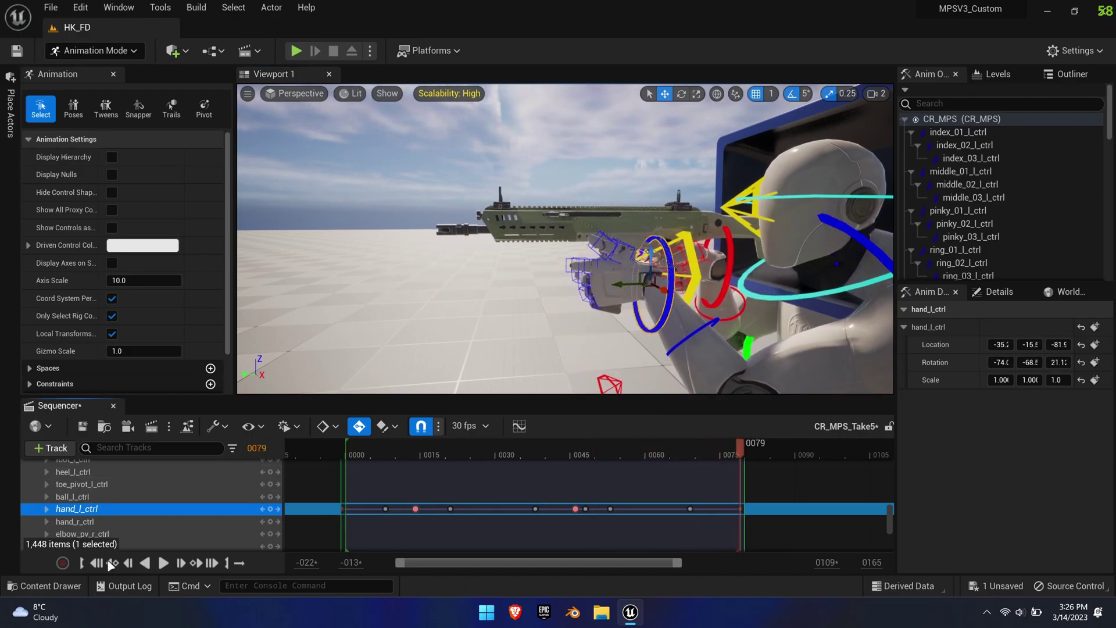
Rewind to frame 0 and bake the CR_MPS character's animation to a new sequence named HK433_FD_02 in the Content folder
{"action": "left_click", "coordinate": [99, 563]}
{"action": "scroll", "coordinate": [75, 500], "scroll_direction": "up", "scroll_amount": 15}
{"action": "right_click", "coordinate": [68, 491]}
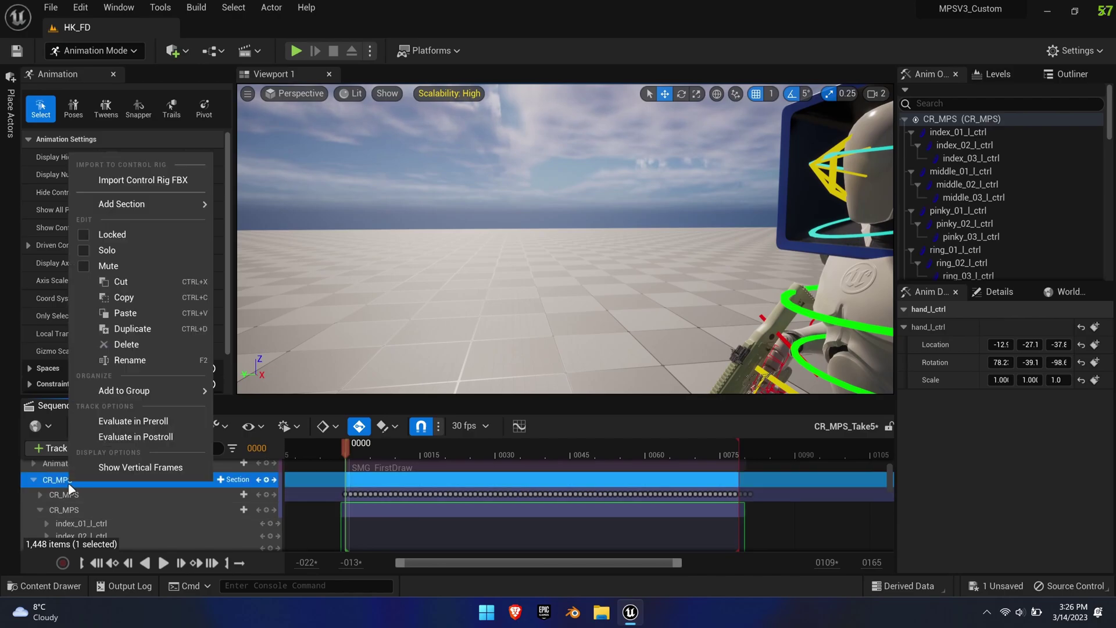
{"action": "scroll", "coordinate": [49, 509], "scroll_direction": "up", "scroll_amount": 2}
{"action": "right_click", "coordinate": [65, 508]}
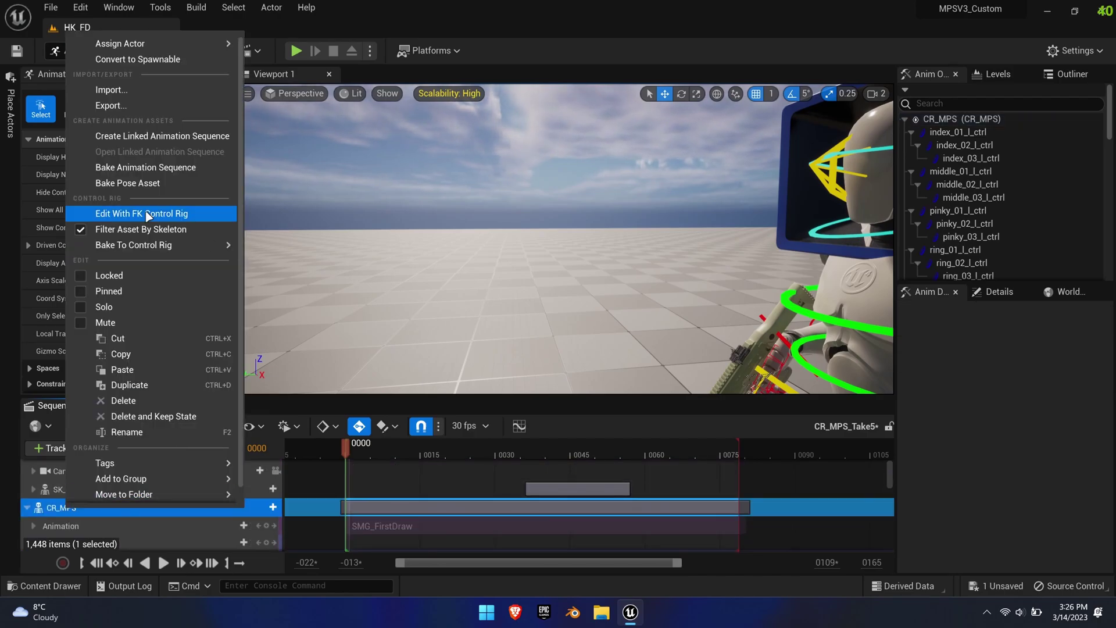
{"action": "left_click", "coordinate": [147, 167]}
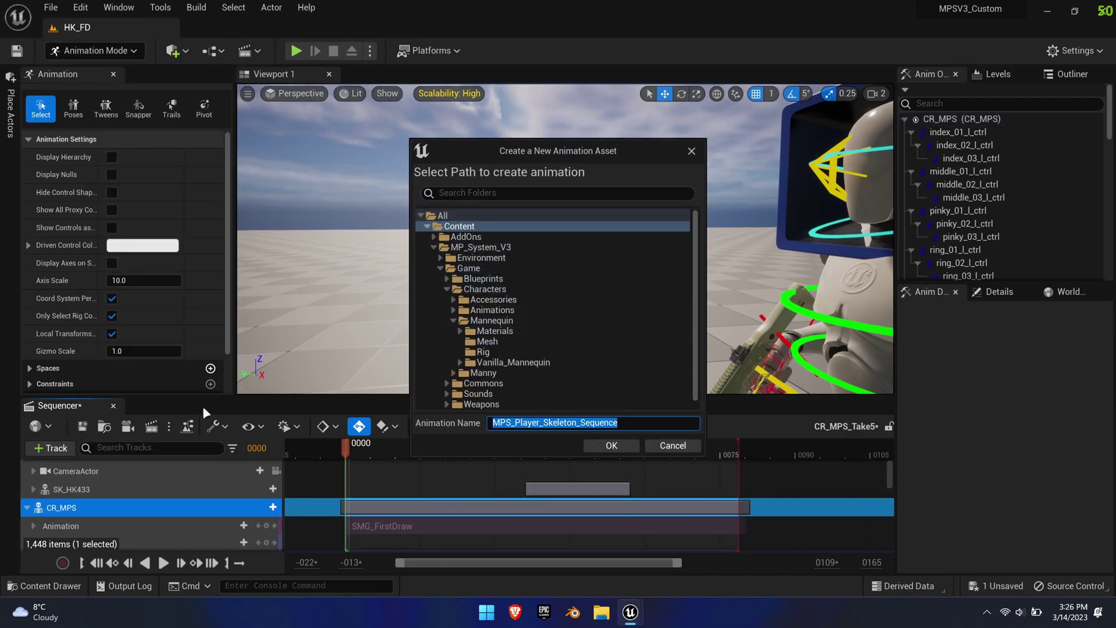
{"action": "left_click", "coordinate": [606, 446]}
{"action": "left_click", "coordinate": [575, 445]}
Export the HK433_FD_02 sequence to the Desktop as an FBX file with the default export options
{"action": "key", "text": "ctrl+space"}
{"action": "right_click", "coordinate": [319, 512]}
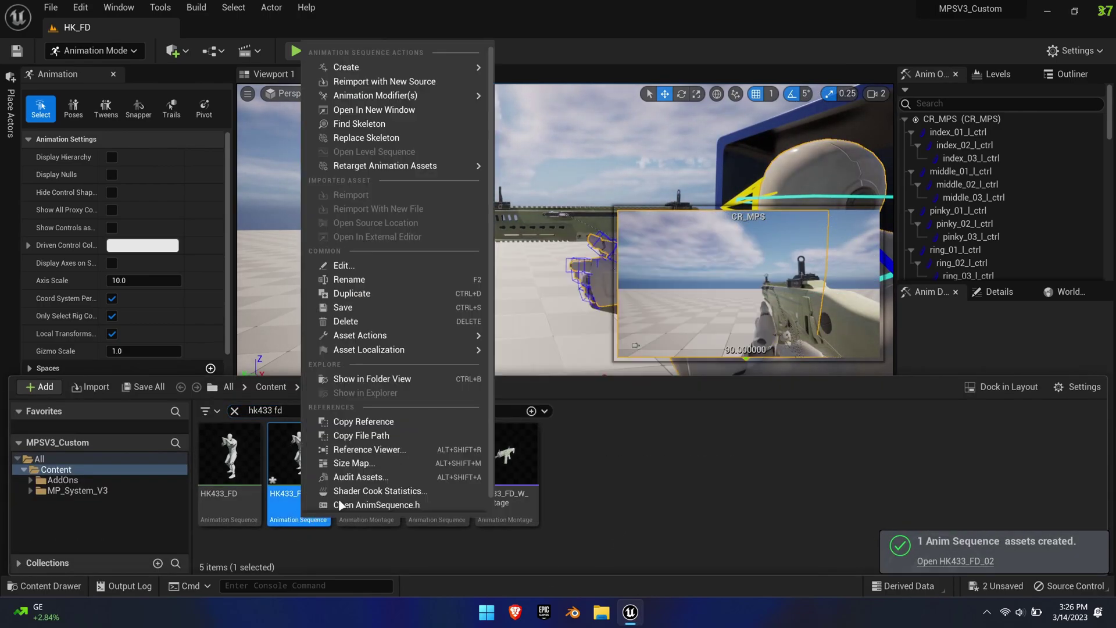
{"action": "mouse_move", "coordinate": [372, 332]}
{"action": "left_click", "coordinate": [534, 389]}
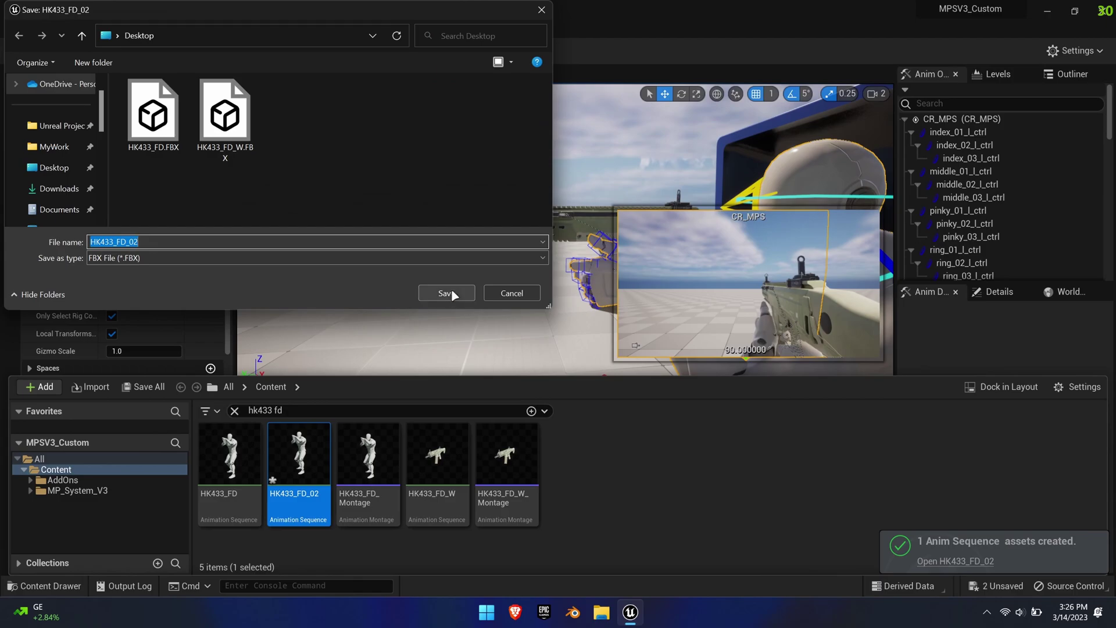
{"action": "left_click", "coordinate": [451, 290]}
{"action": "left_click", "coordinate": [638, 450]}
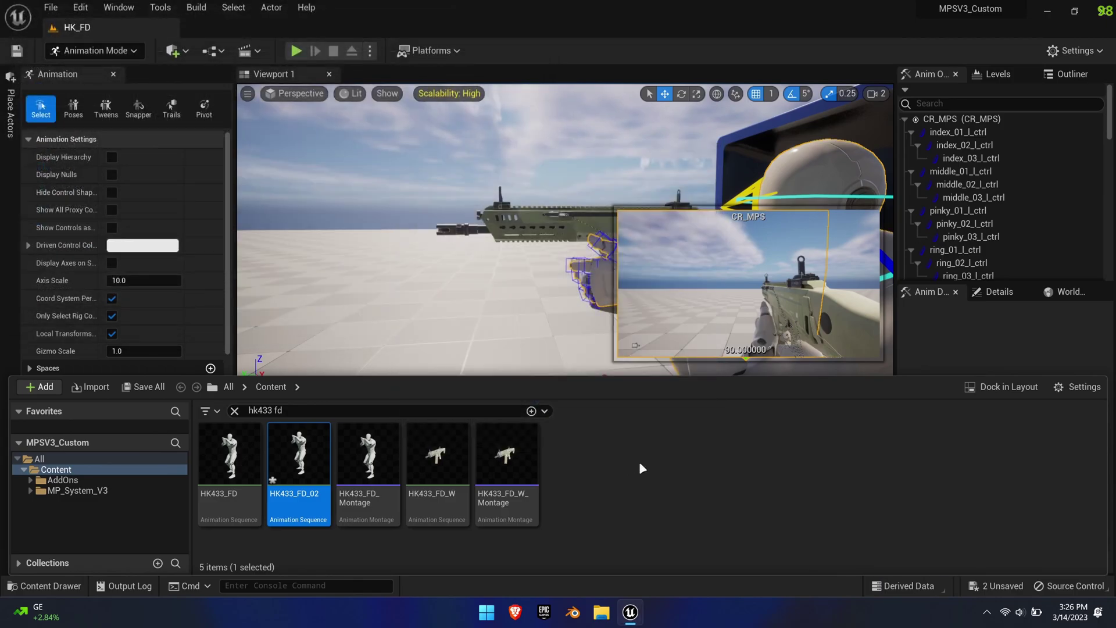
Reimport the HK433_FD_02 sequence with HK433_FD_02.FBX from the Desktop as its new source
{"action": "right_click", "coordinate": [304, 465]}
{"action": "left_click", "coordinate": [382, 70]}
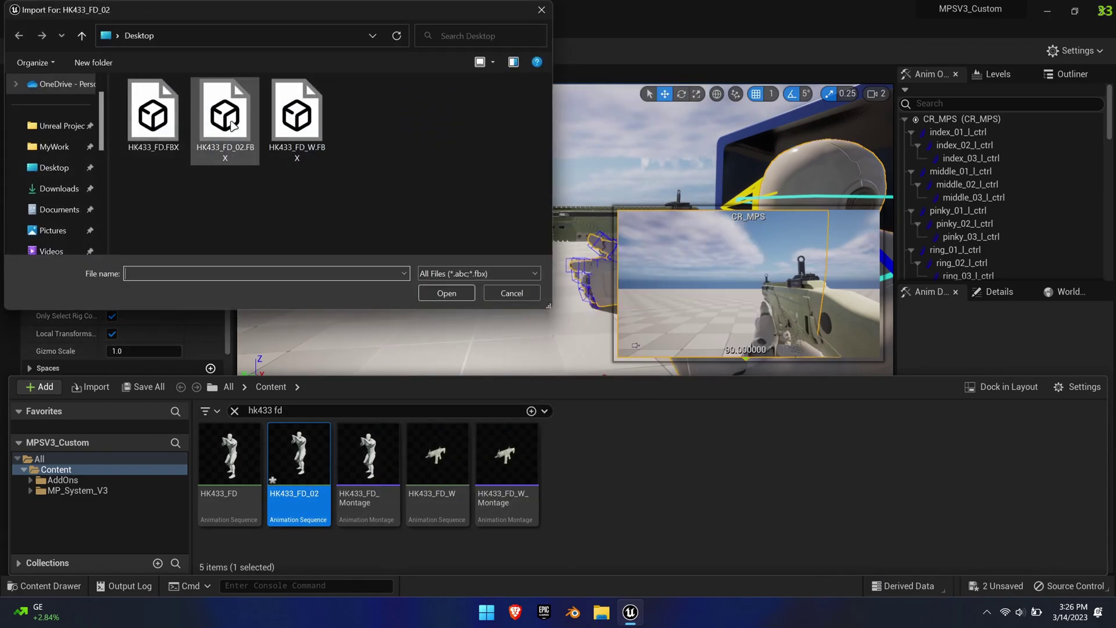
{"action": "double_click", "coordinate": [226, 117]}
Replace the HK433_FD segment in HK433_FD_Montage with HK433_FD_02 and dock the montage beside the HK_FD level
{"action": "double_click", "coordinate": [368, 459]}
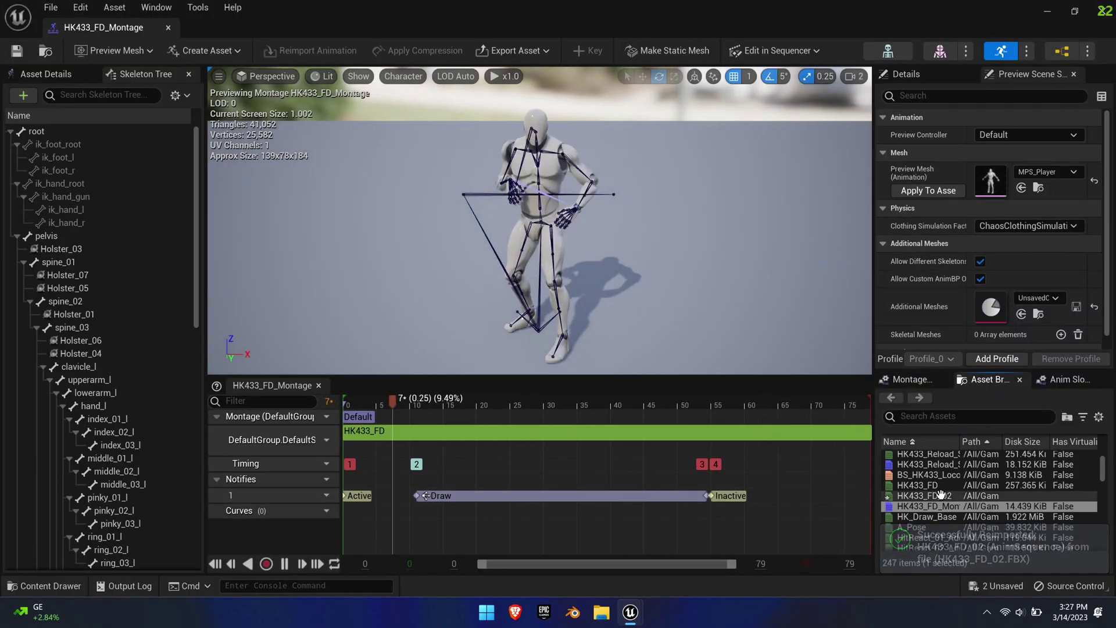
{"action": "left_click_drag", "start_coordinate": [924, 495], "coordinate": [721, 472]}
{"action": "key", "text": "Delete"}
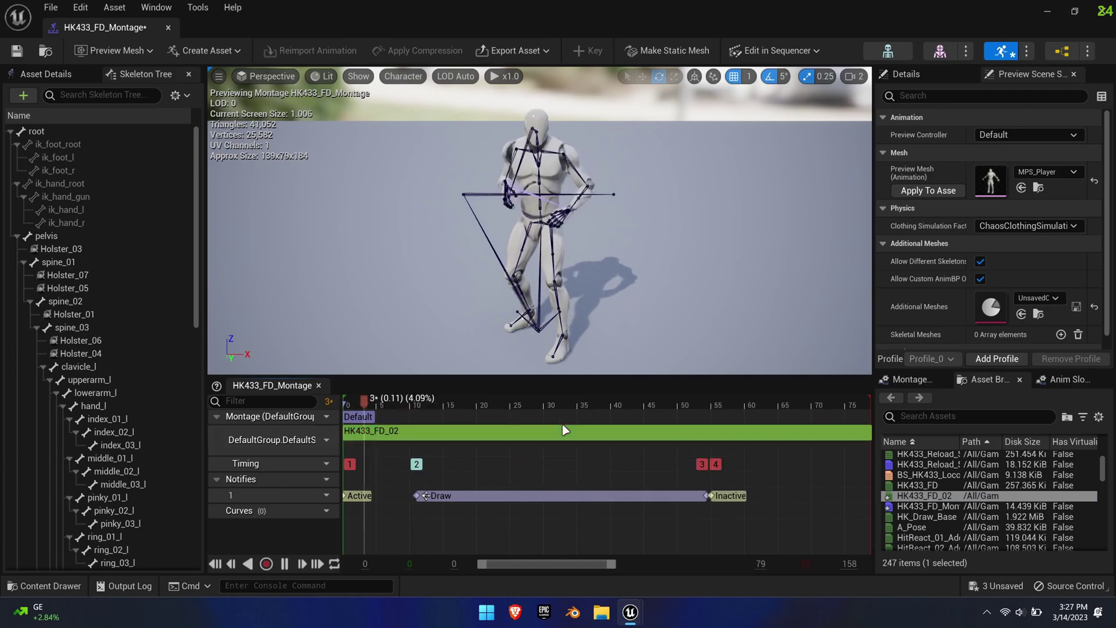
{"action": "left_click_drag", "start_coordinate": [142, 31], "coordinate": [314, 27]}
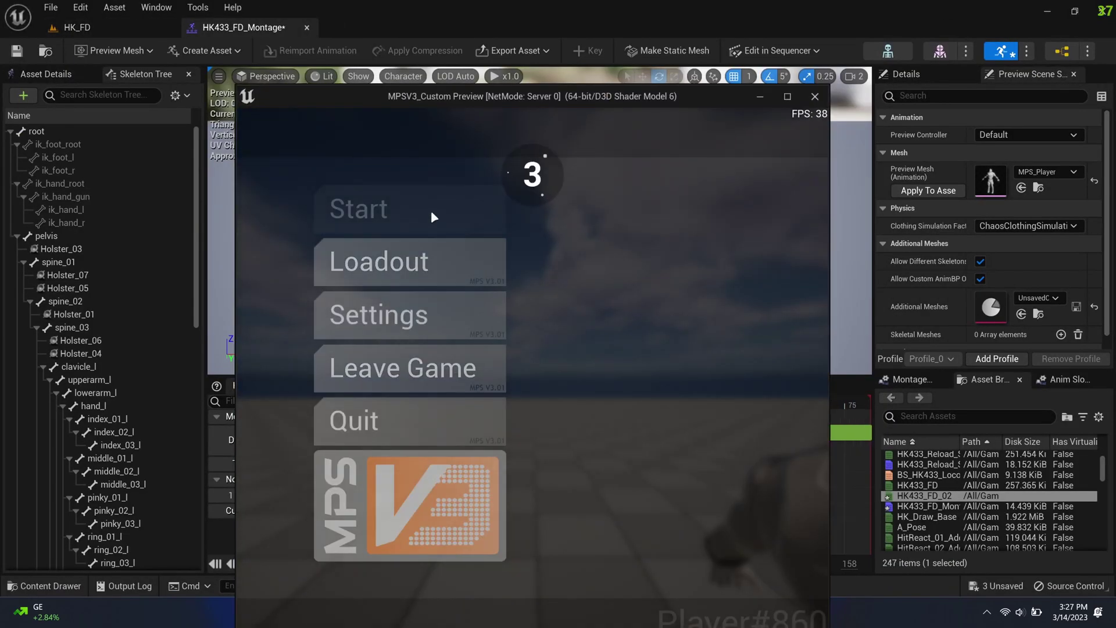